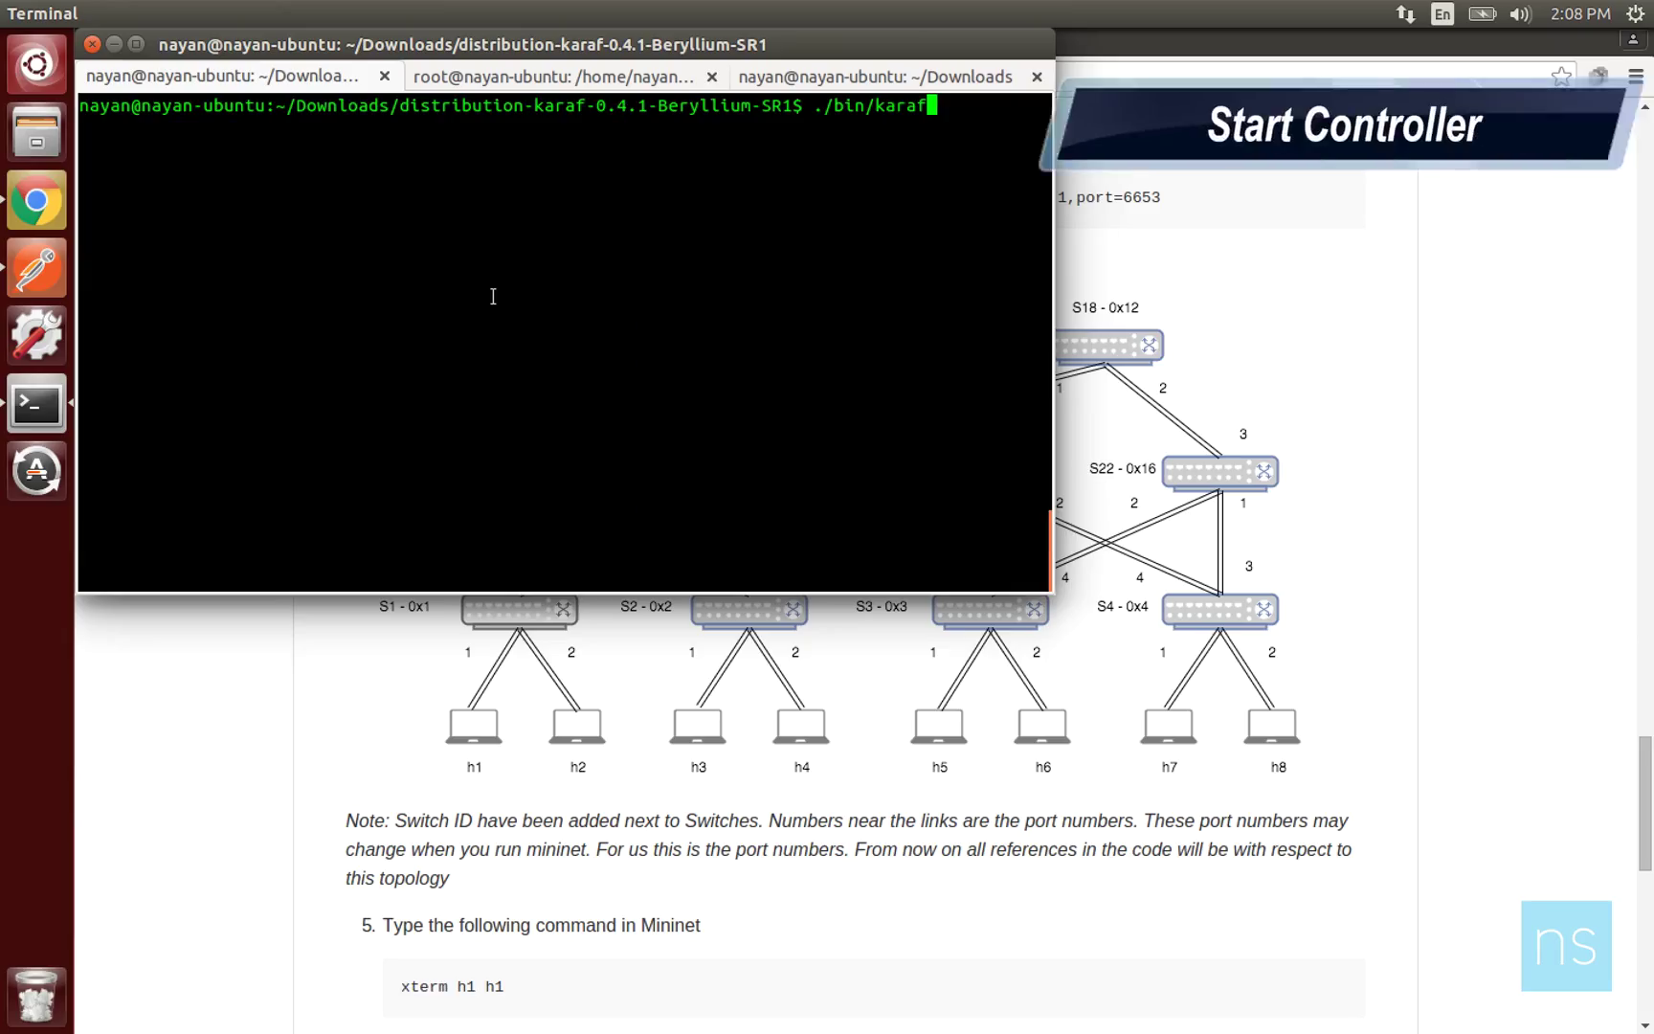
# Start the OpenDaylight karaf controller, then bring the GitHub fat-tree guide forward.
pyautogui.press('Return')
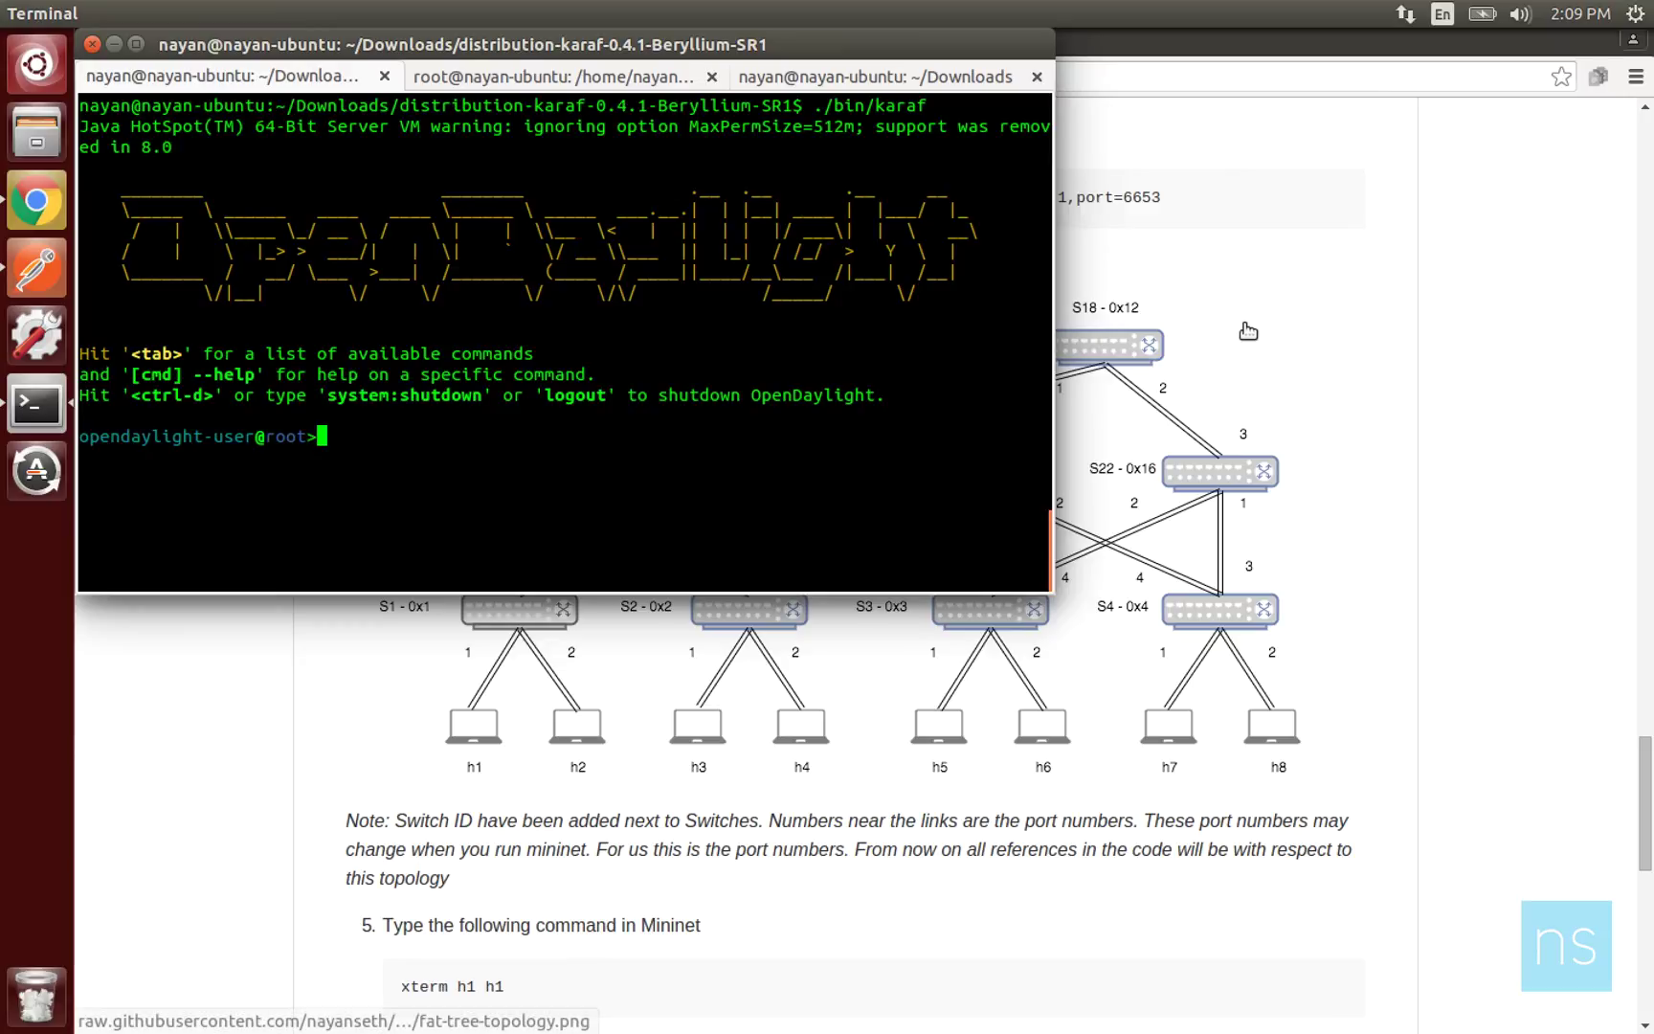
pyautogui.click(1459, 333)
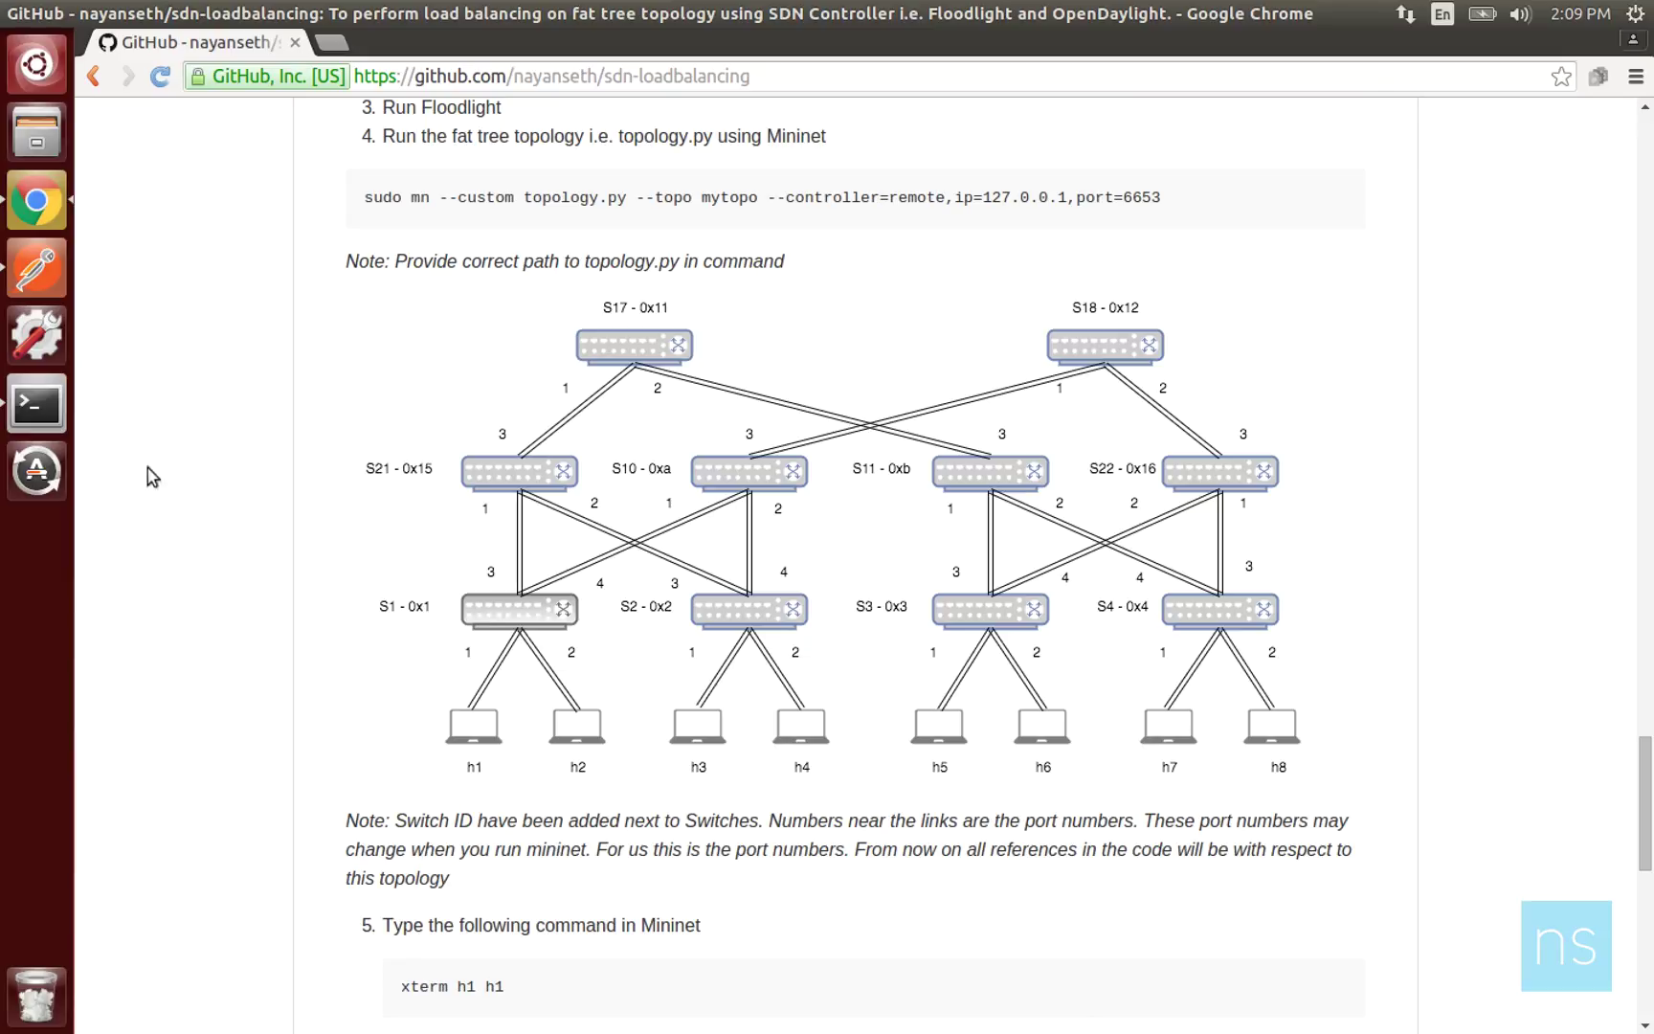
# Bring the terminal window back in front of the GitHub README.
pyautogui.click(34, 412)
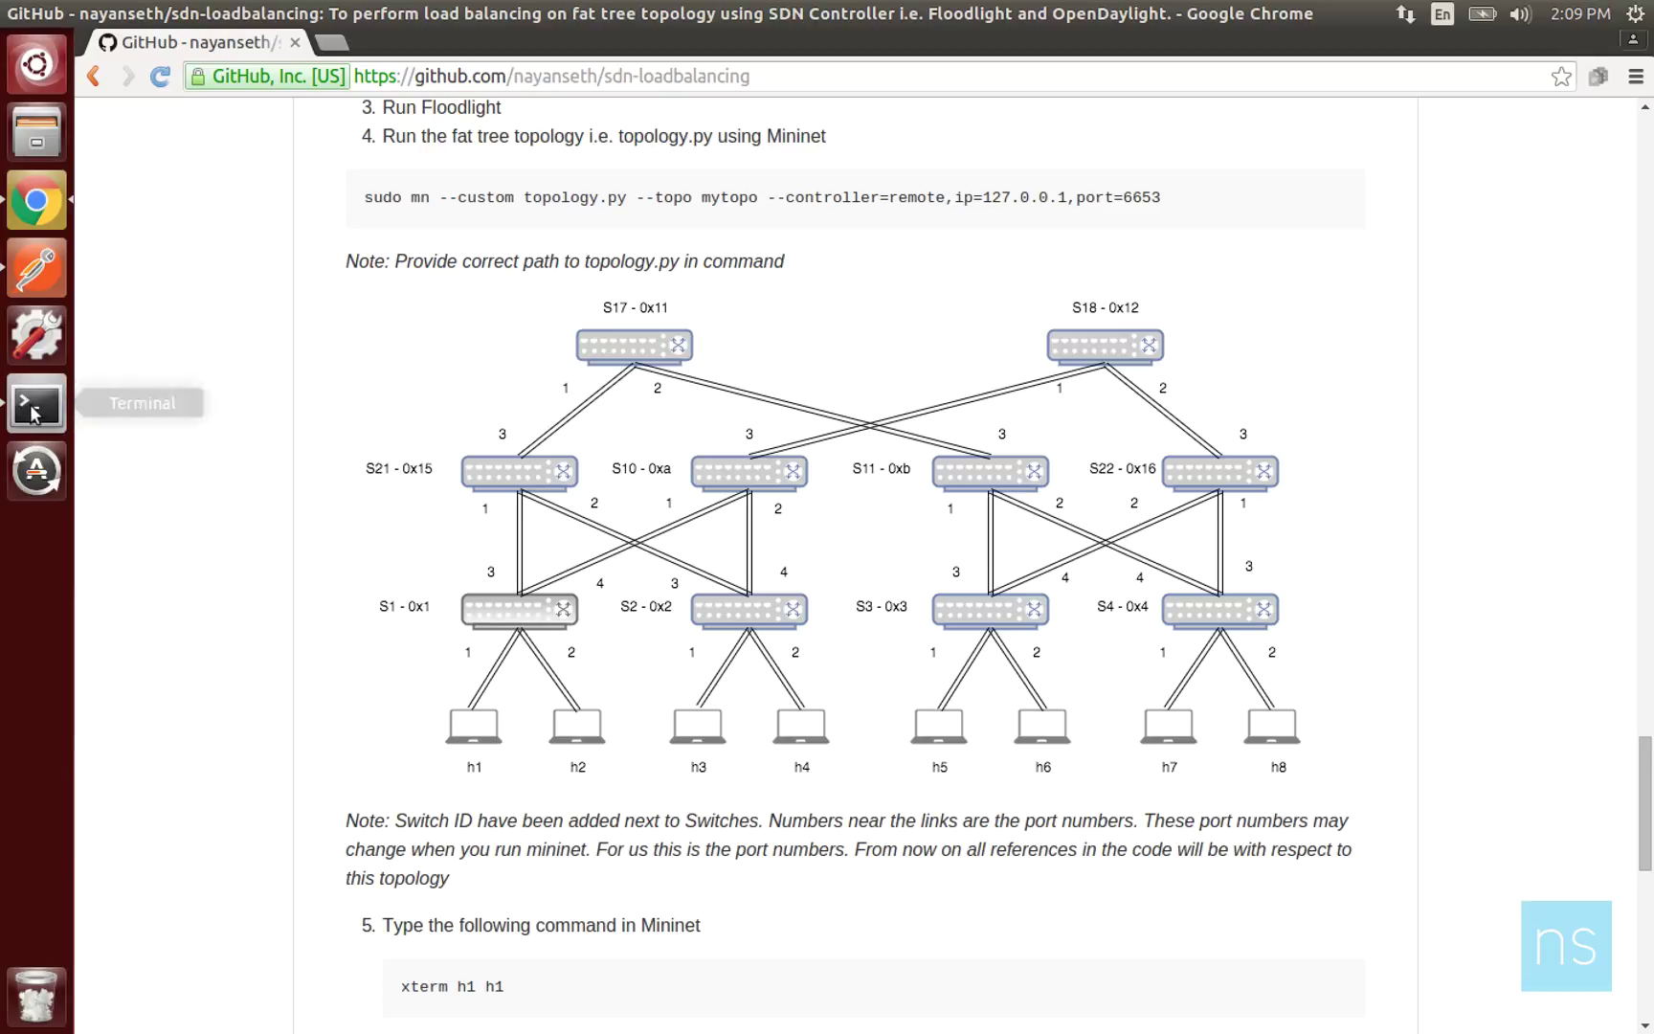
# In the root shell, relaunch the Mininet fatTreeTopo.py network from history and run pingall.
pyautogui.click(601, 76)
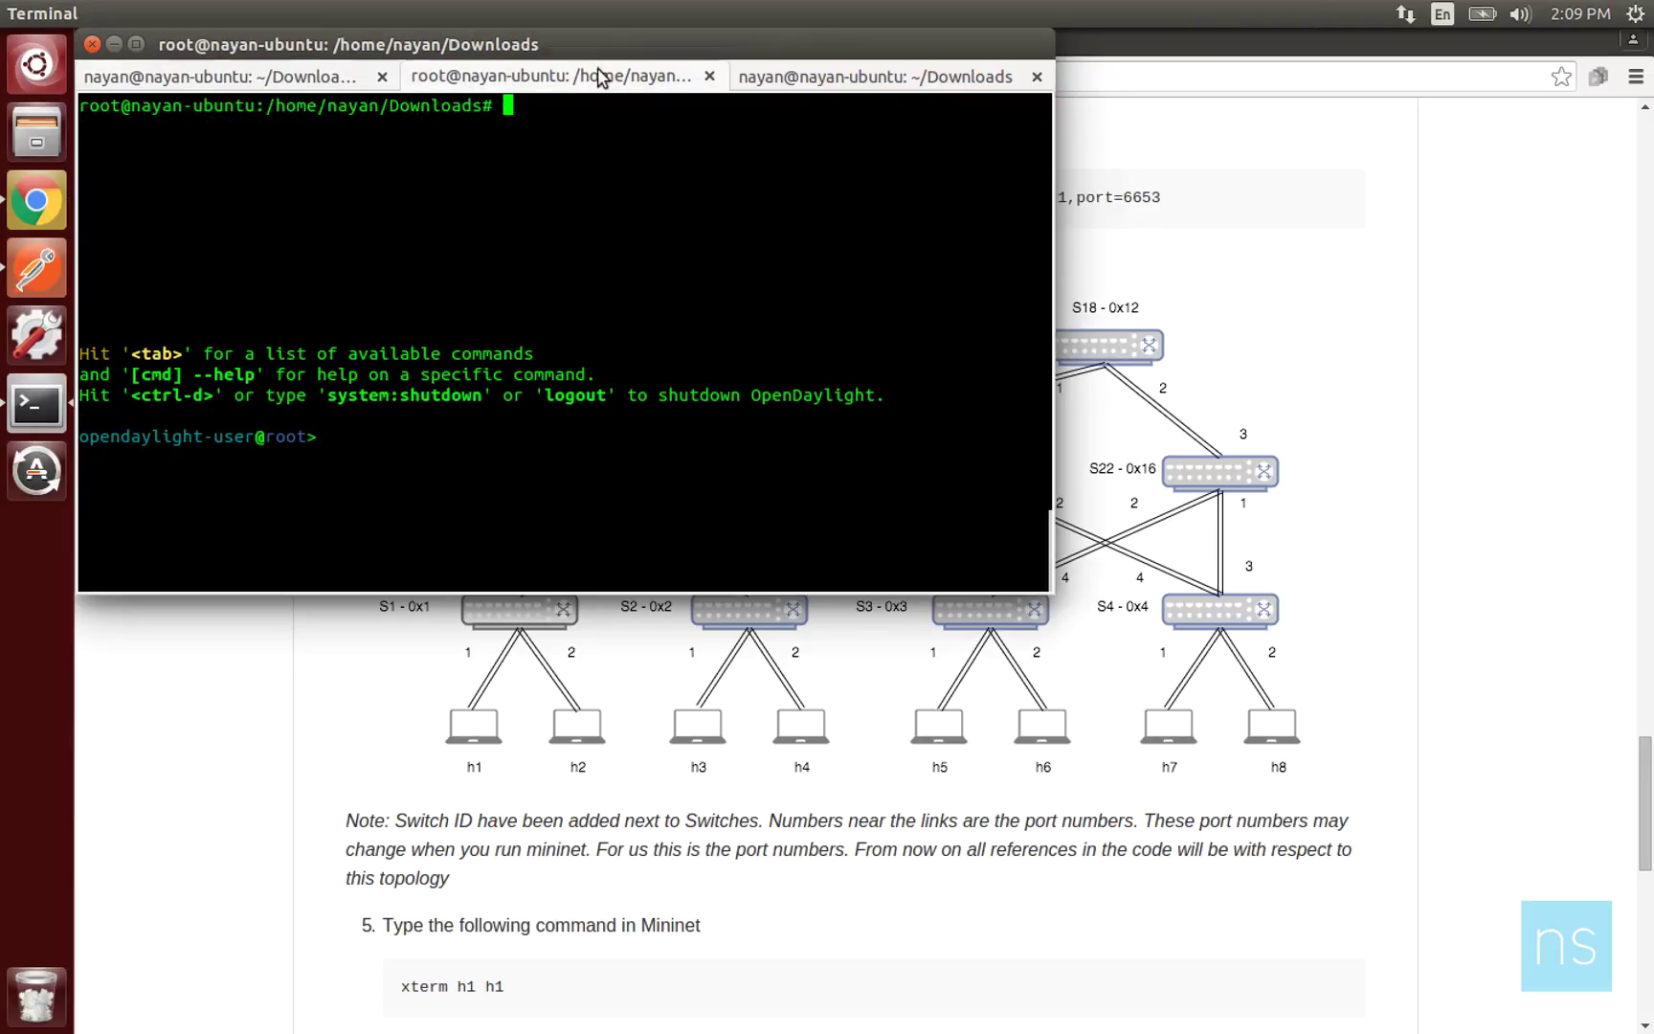
pyautogui.press('Up')
pyautogui.press('Up')
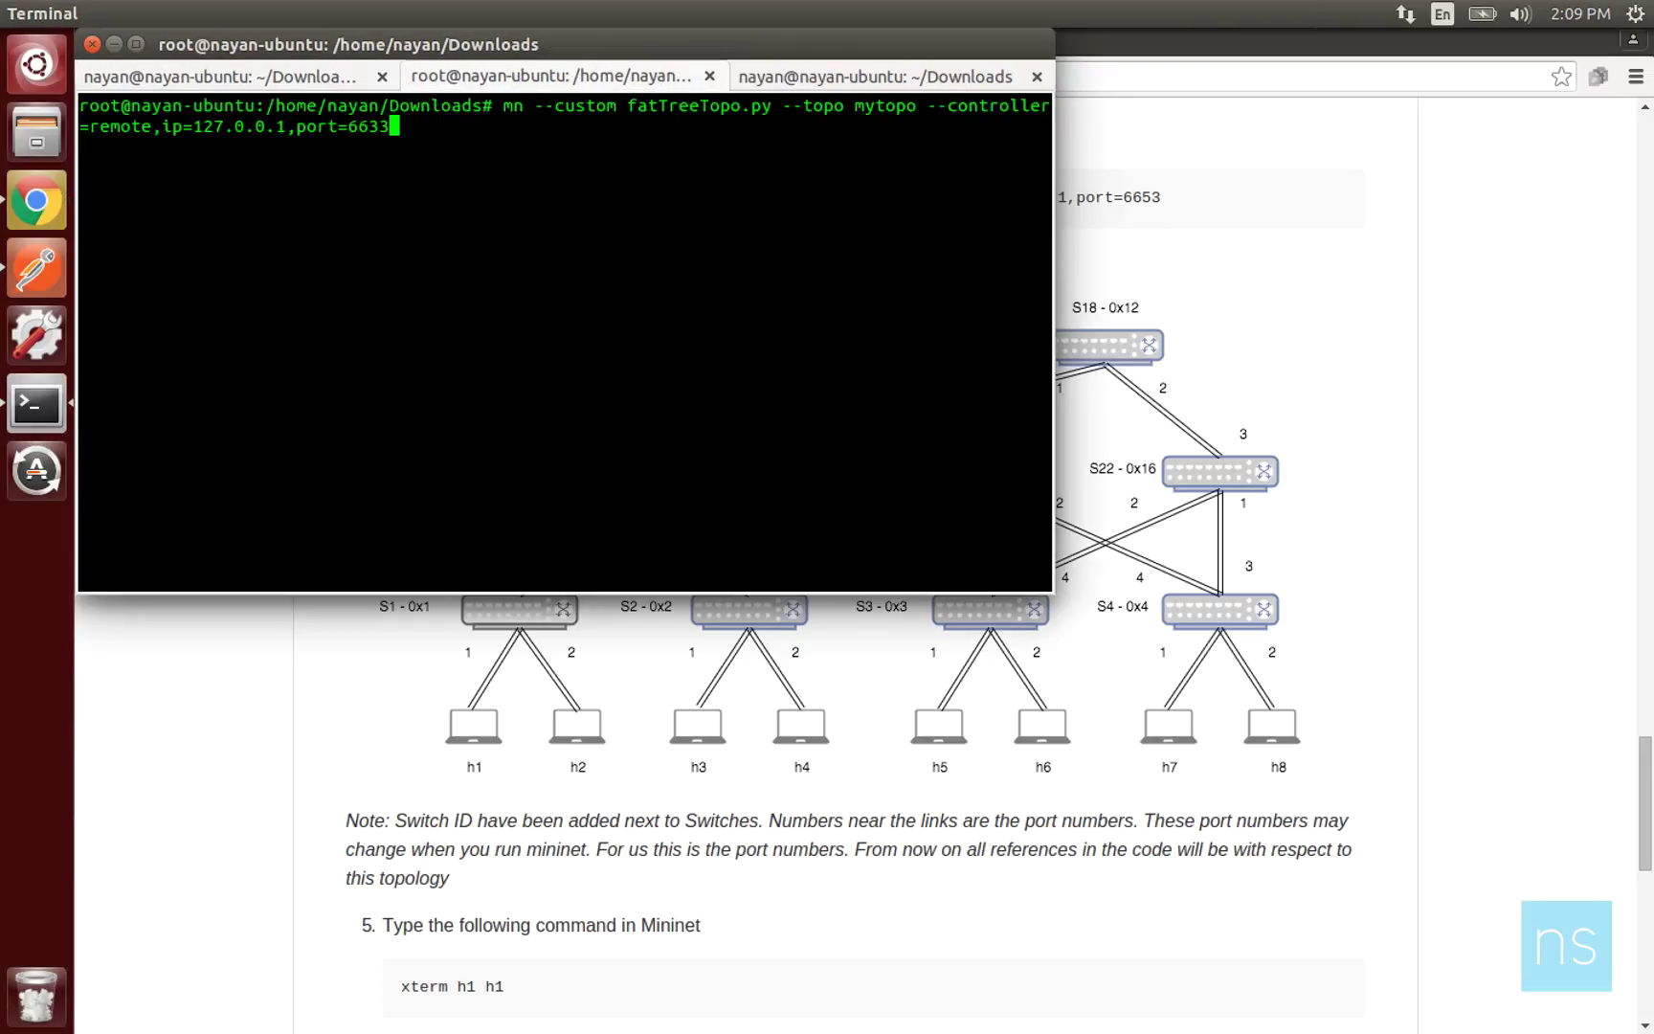
pyautogui.press('Return')
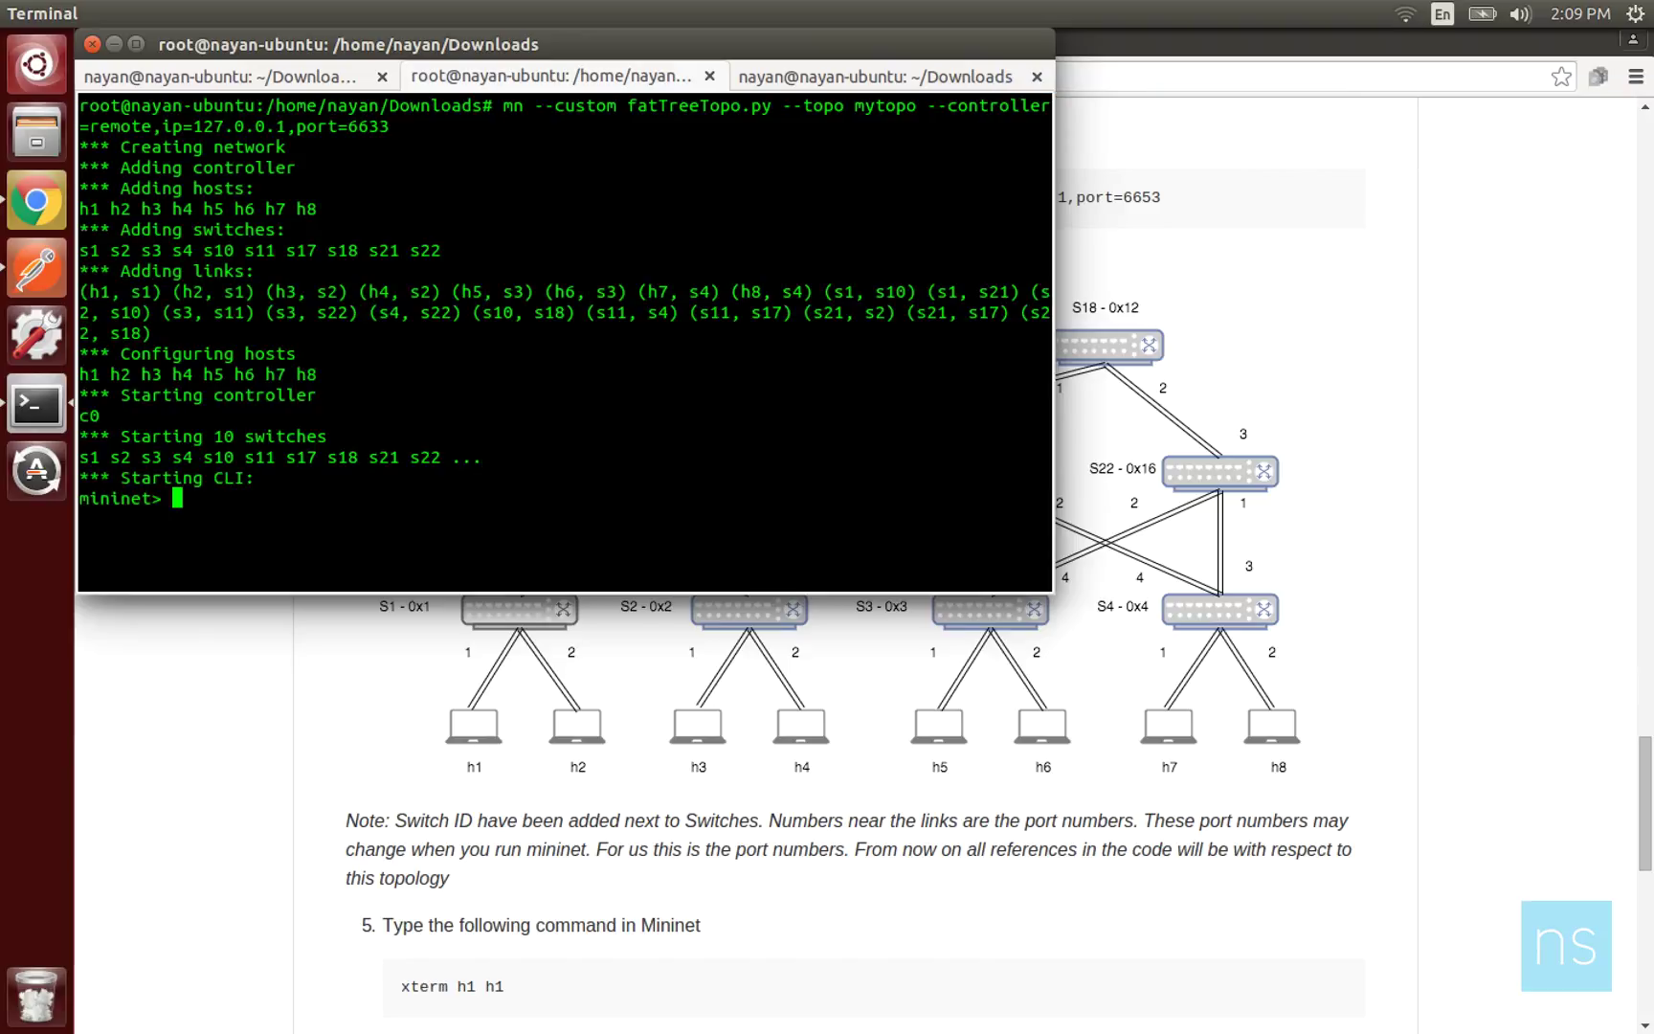
pyautogui.write('pingall')
pyautogui.press('Return')
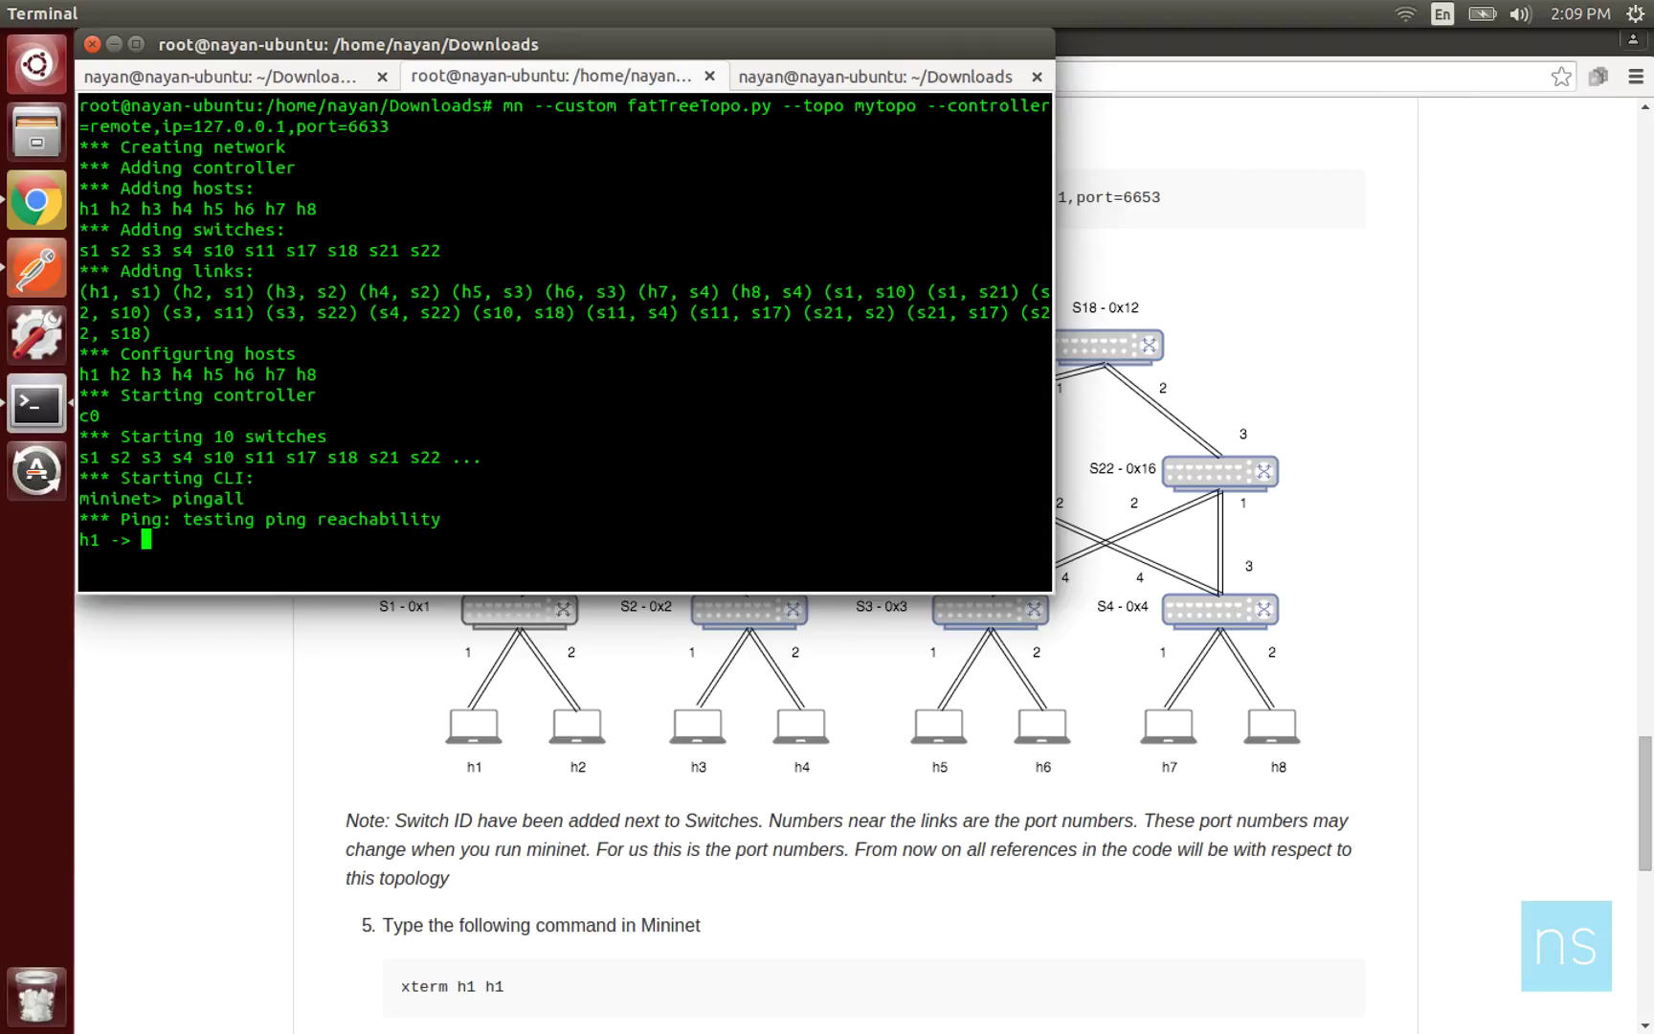
# Open localhost:8181/index.html in a new tab and sign in with the controller credentials, declining password saving.
pyautogui.click(1203, 272)
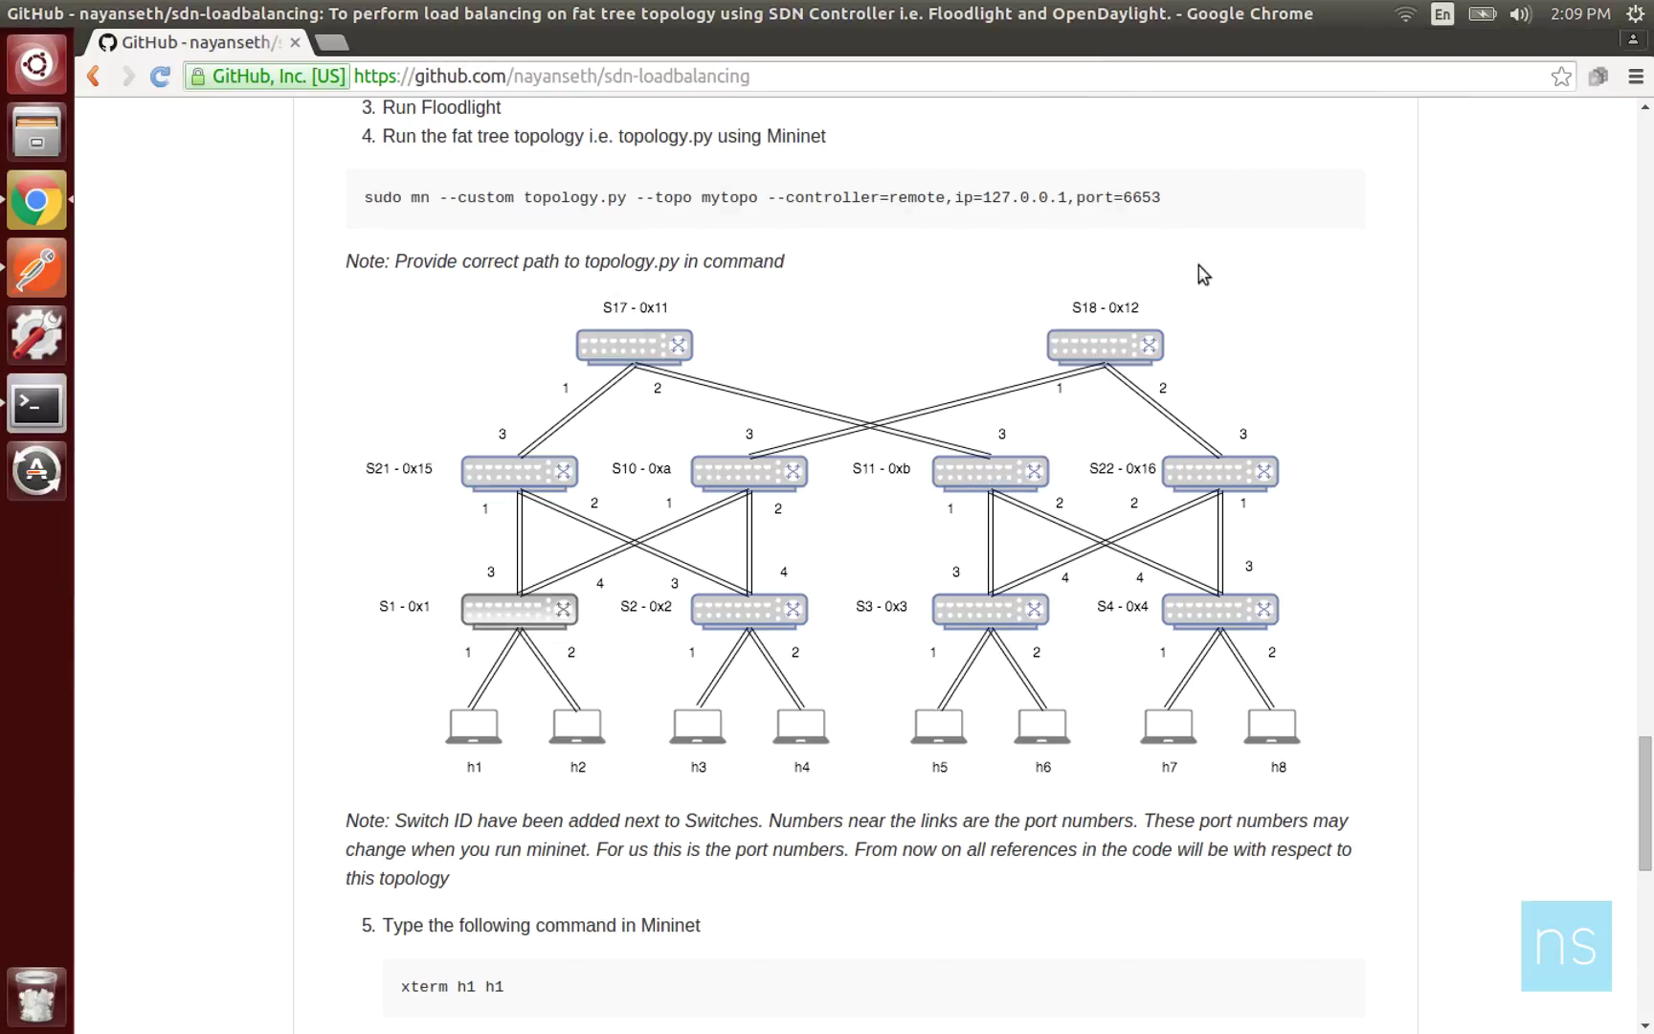
pyautogui.hotkey('ctrl', 't')
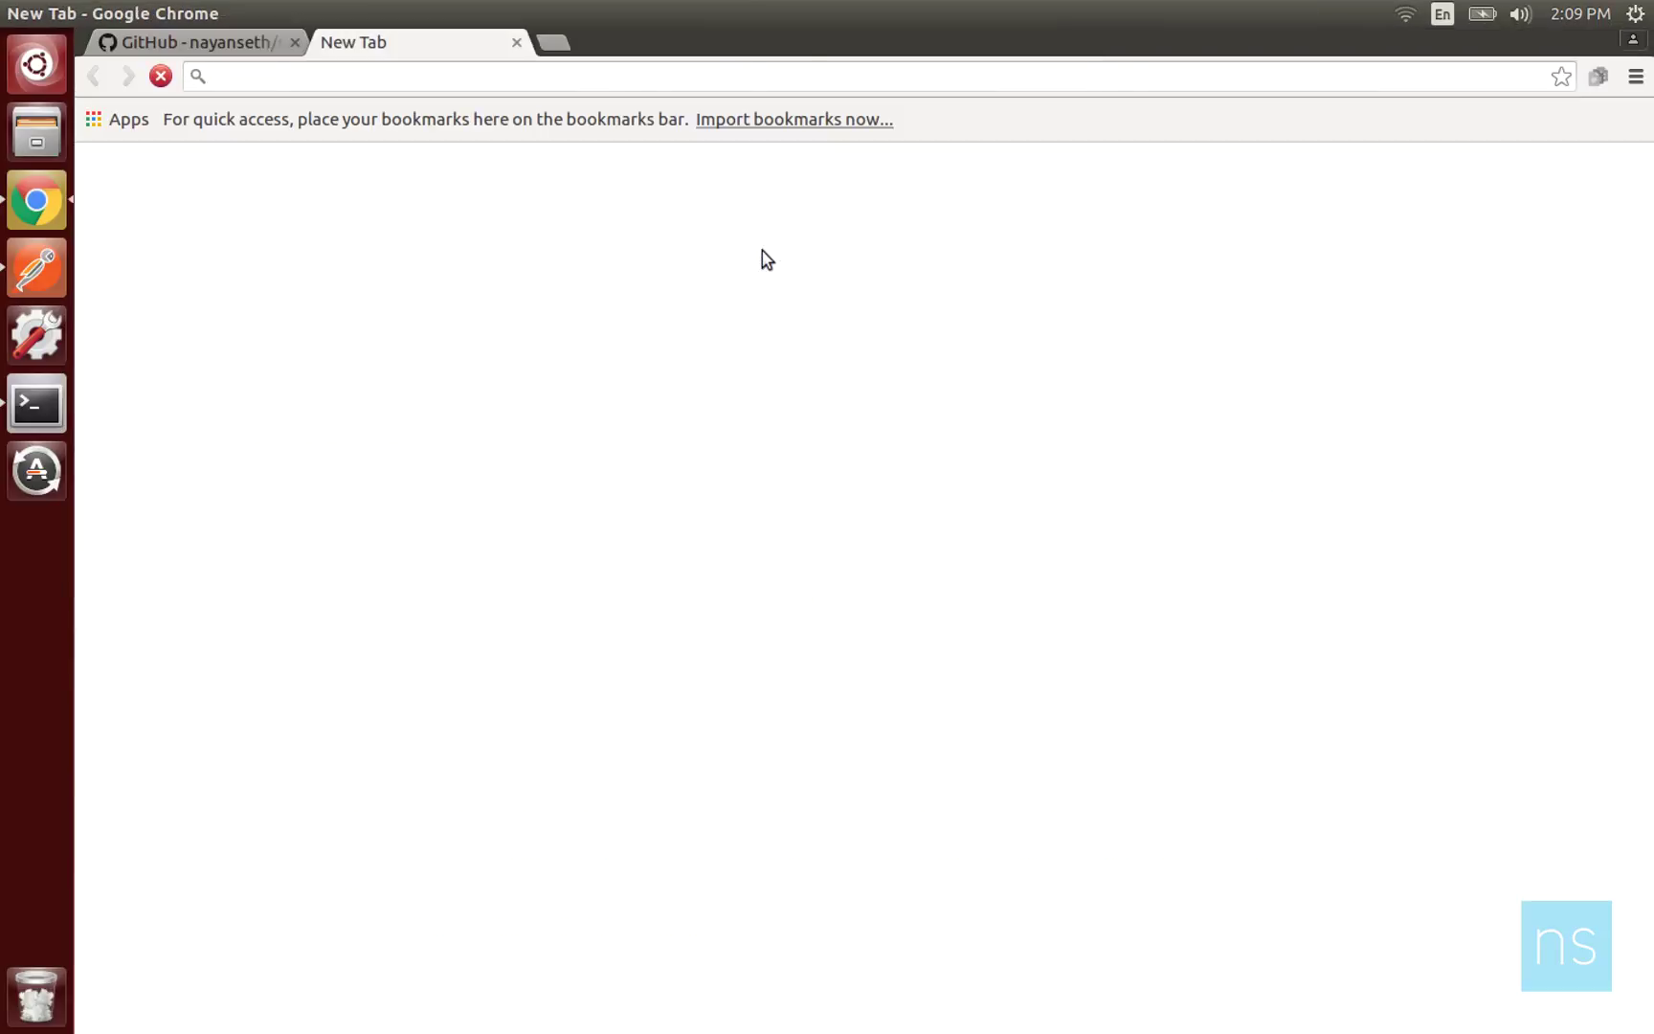
pyautogui.write('localhost:8181')
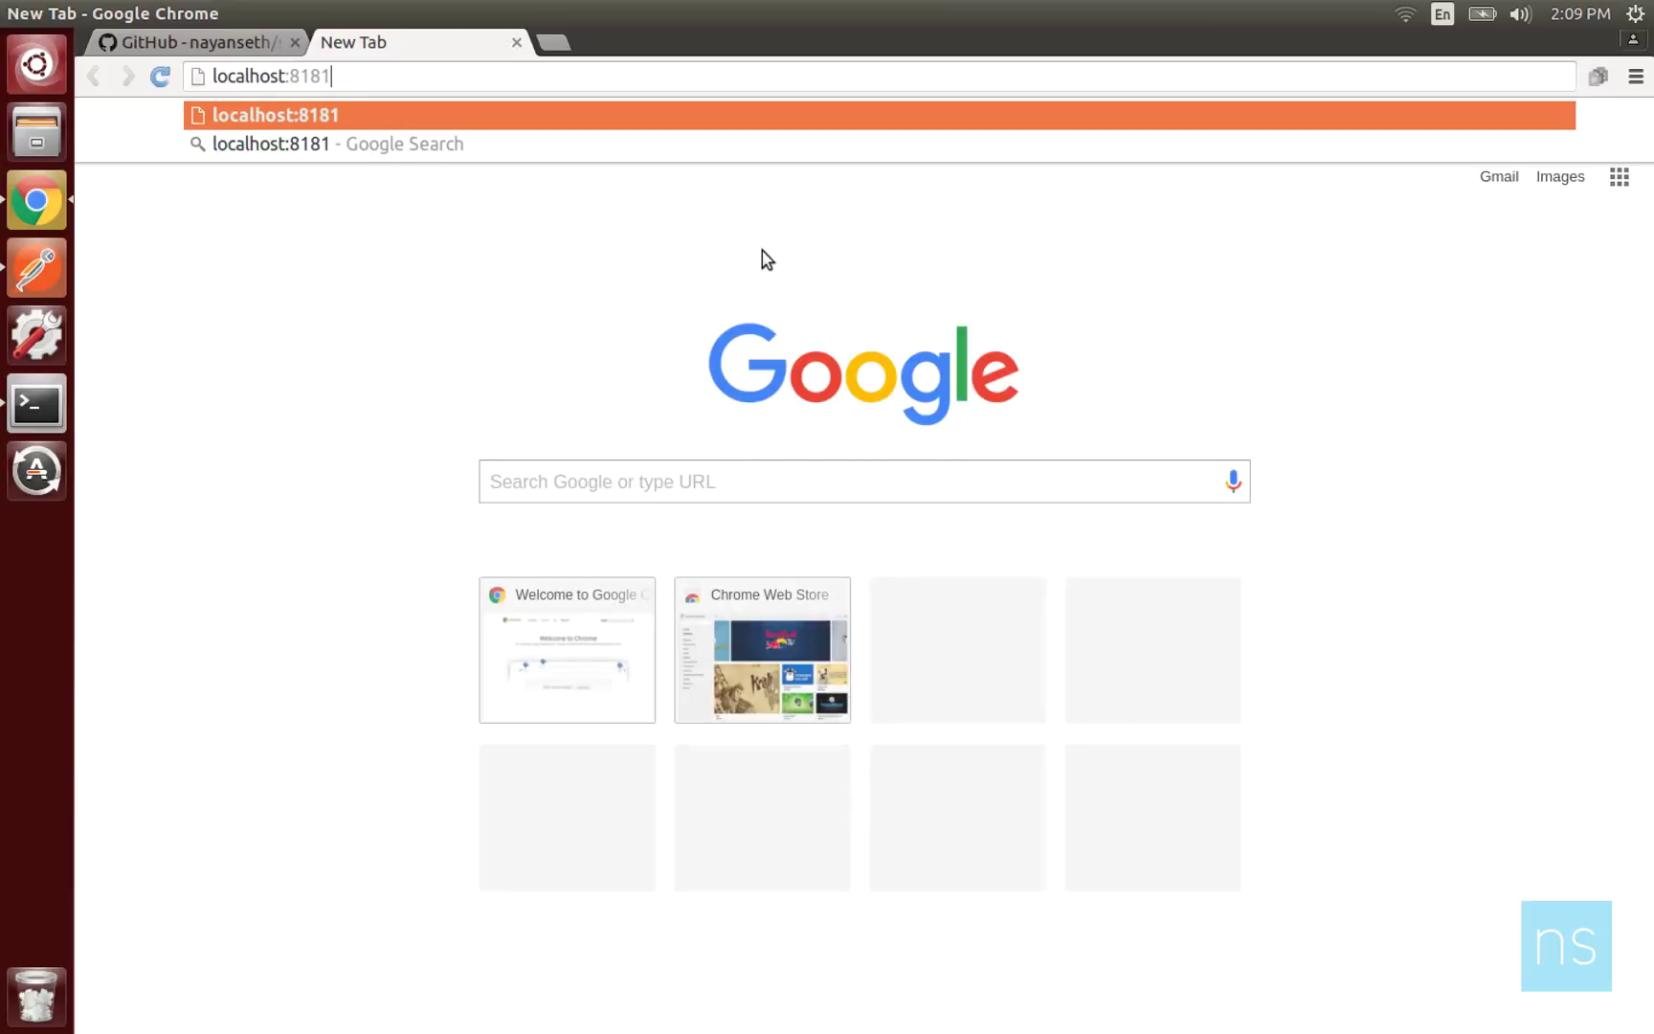
pyautogui.write('/index.html')
pyautogui.press('Return')
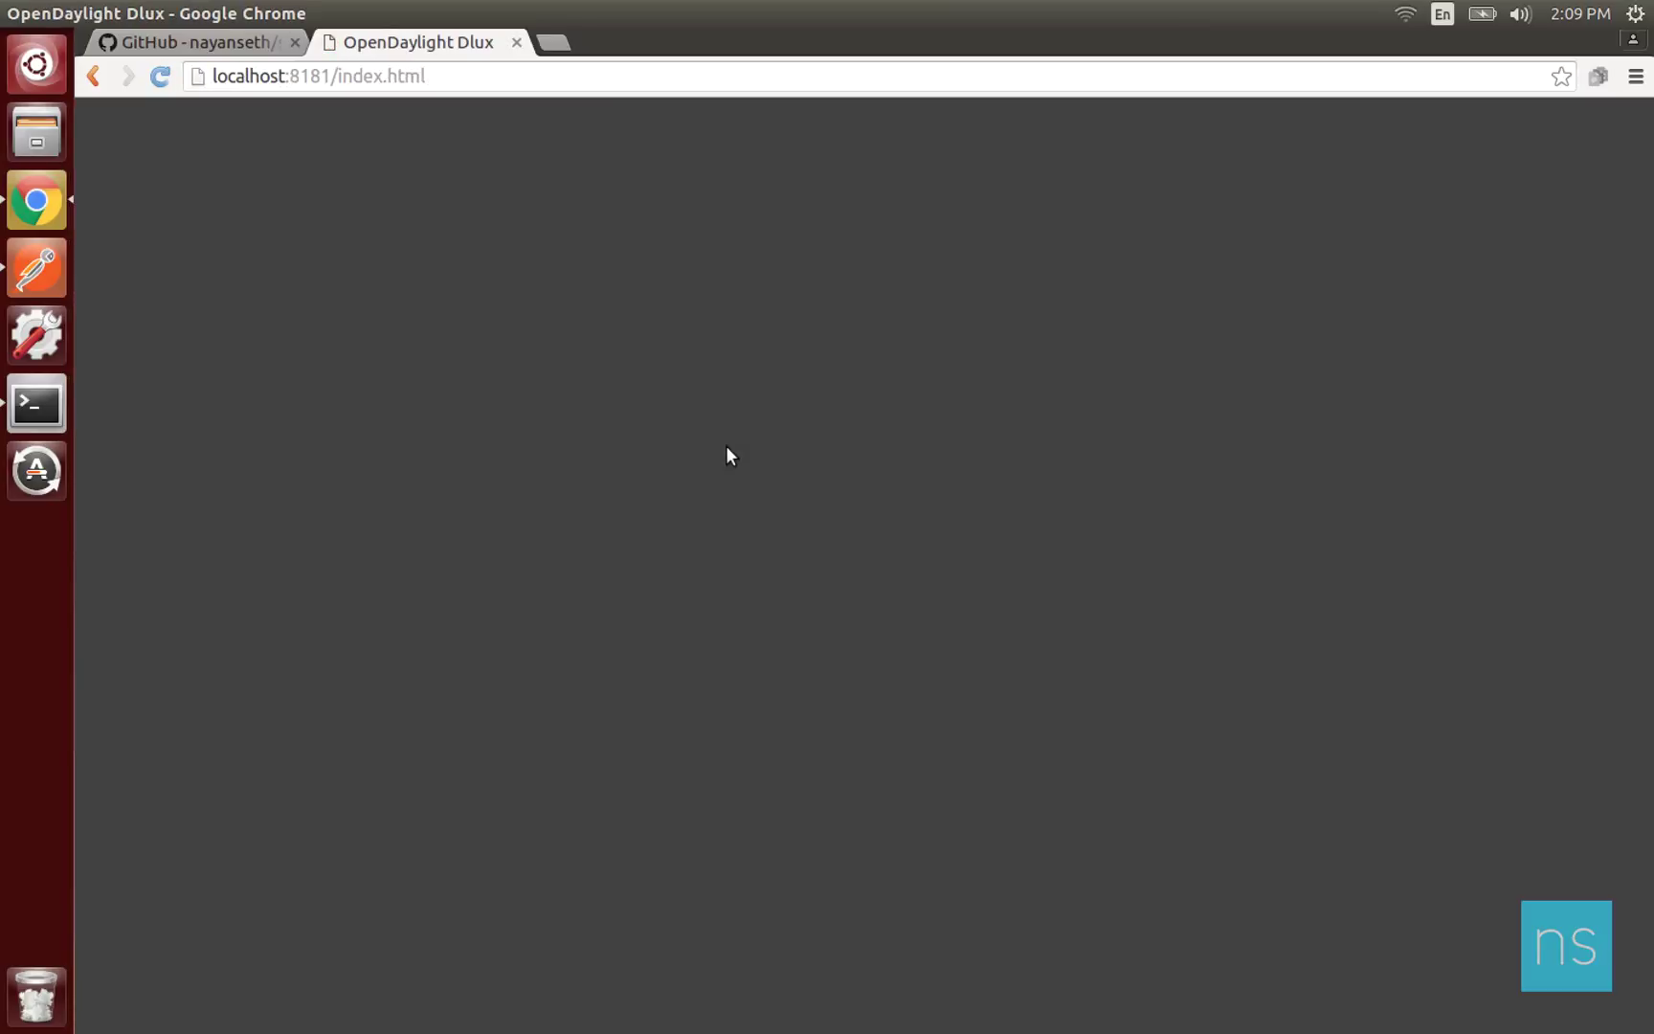
pyautogui.write('admin')
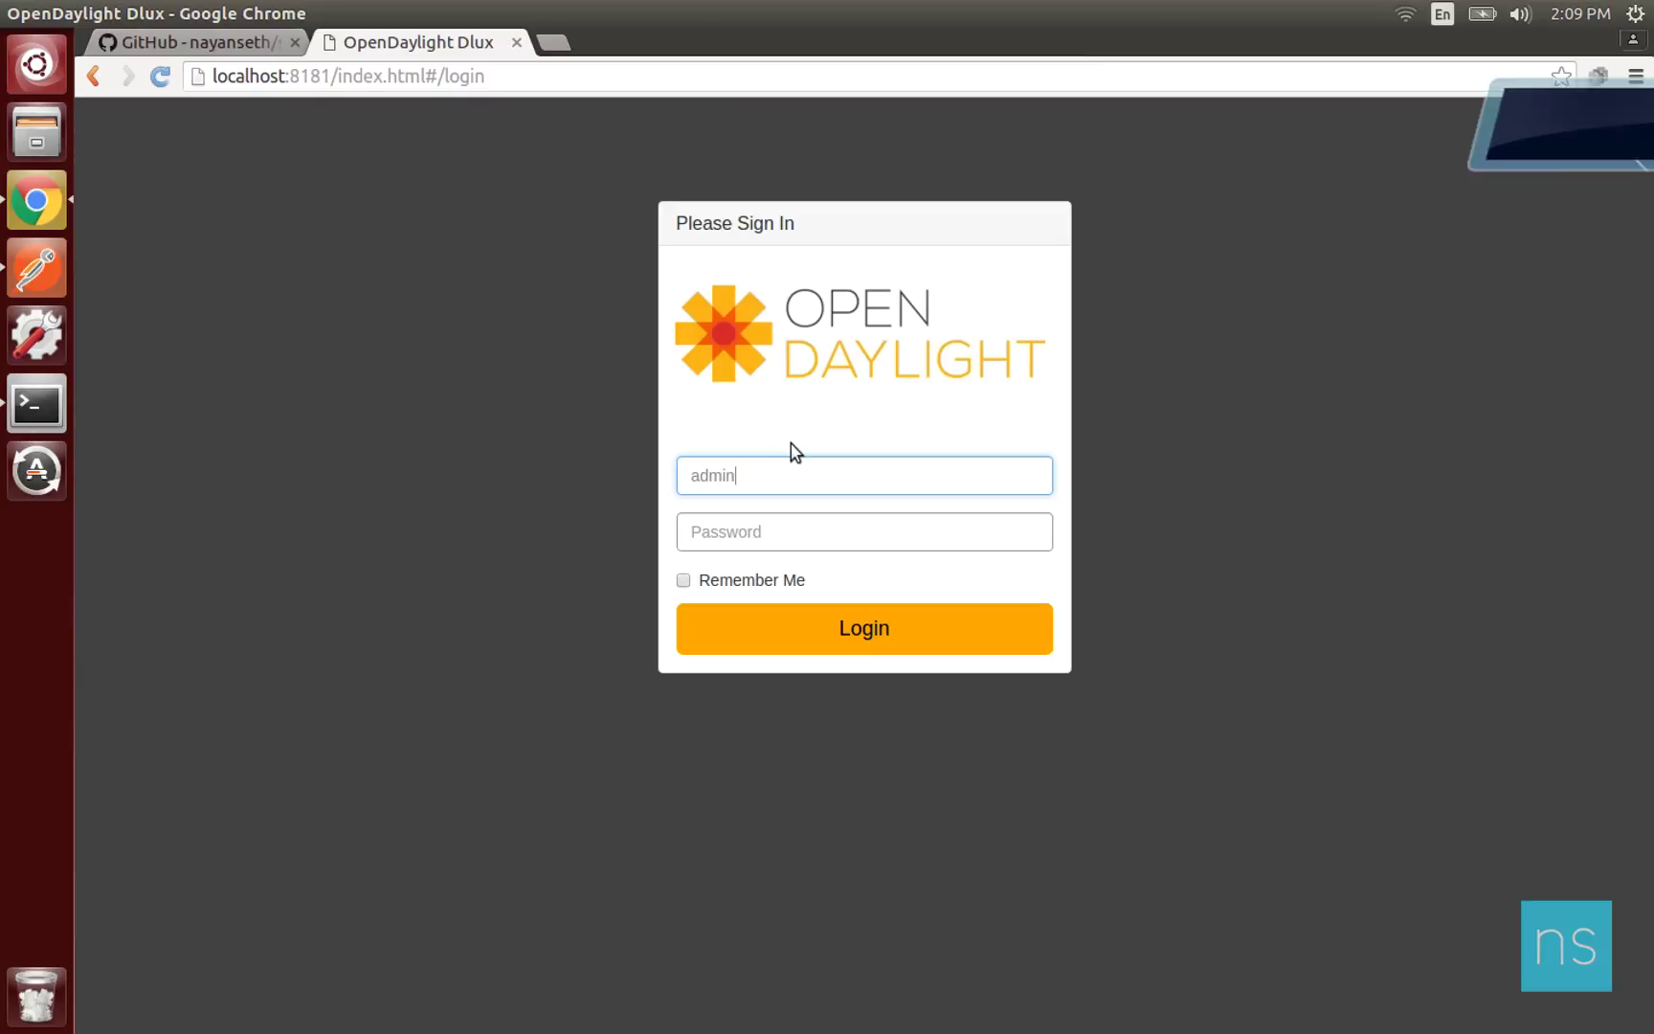
pyautogui.press('Tab')
pyautogui.write('admin')
pyautogui.click(792, 619)
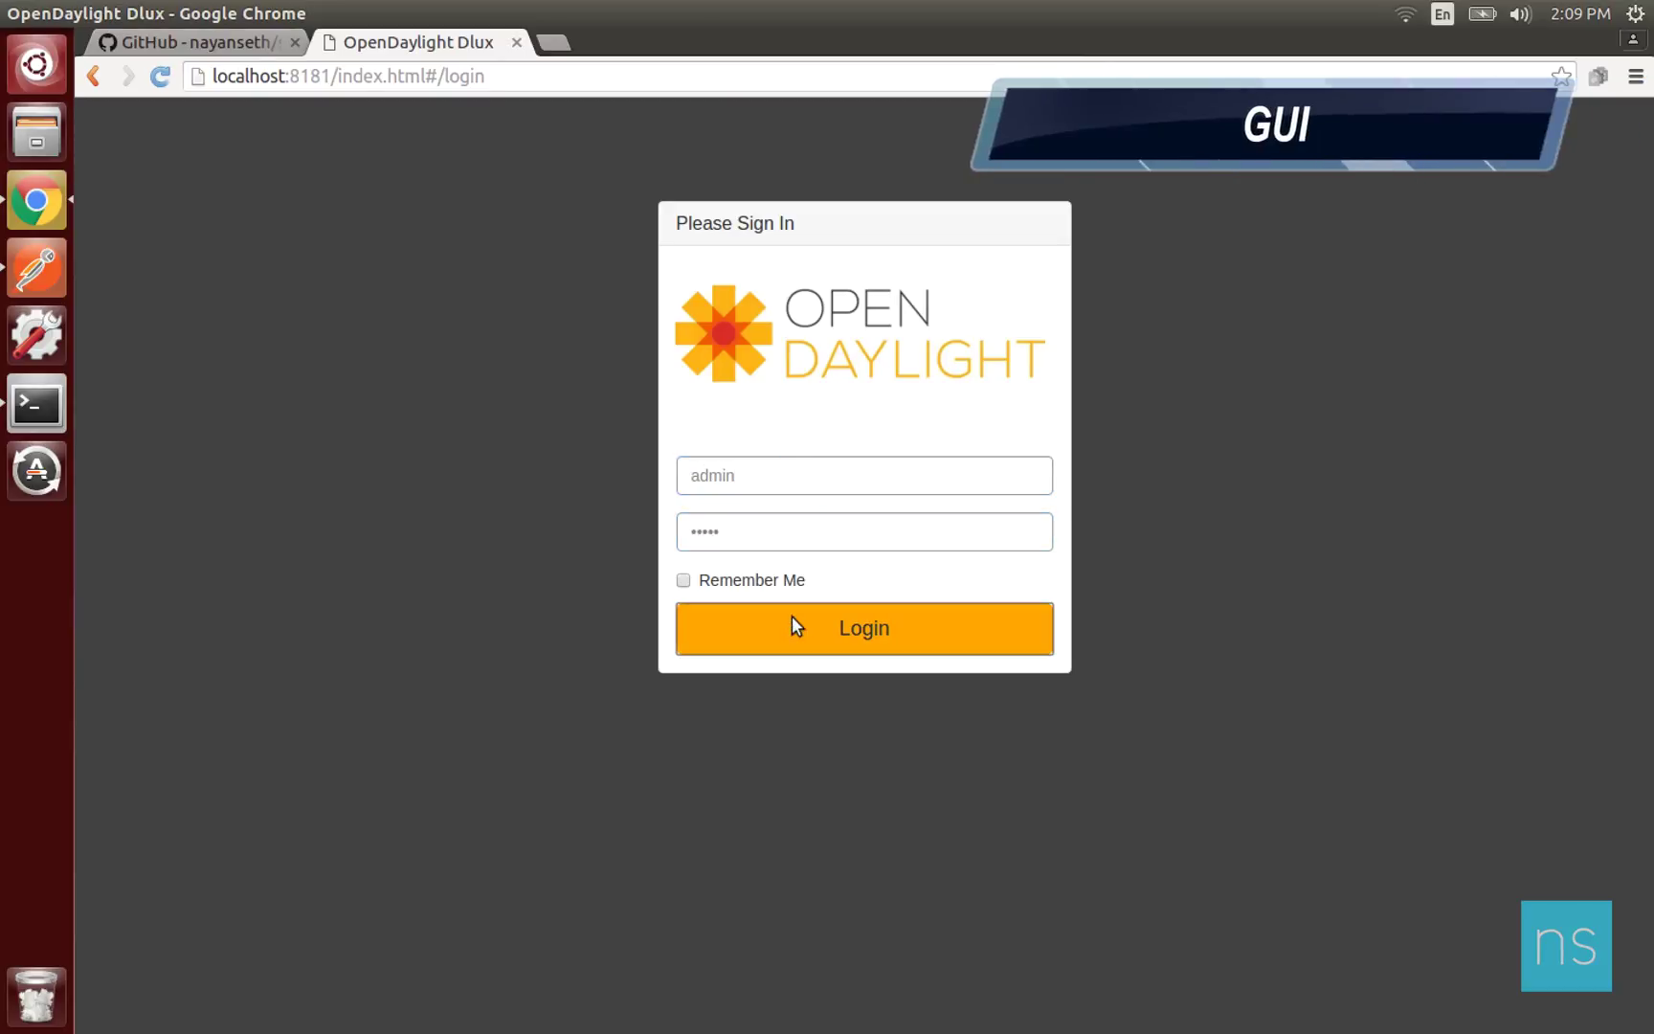
pyautogui.click(1499, 252)
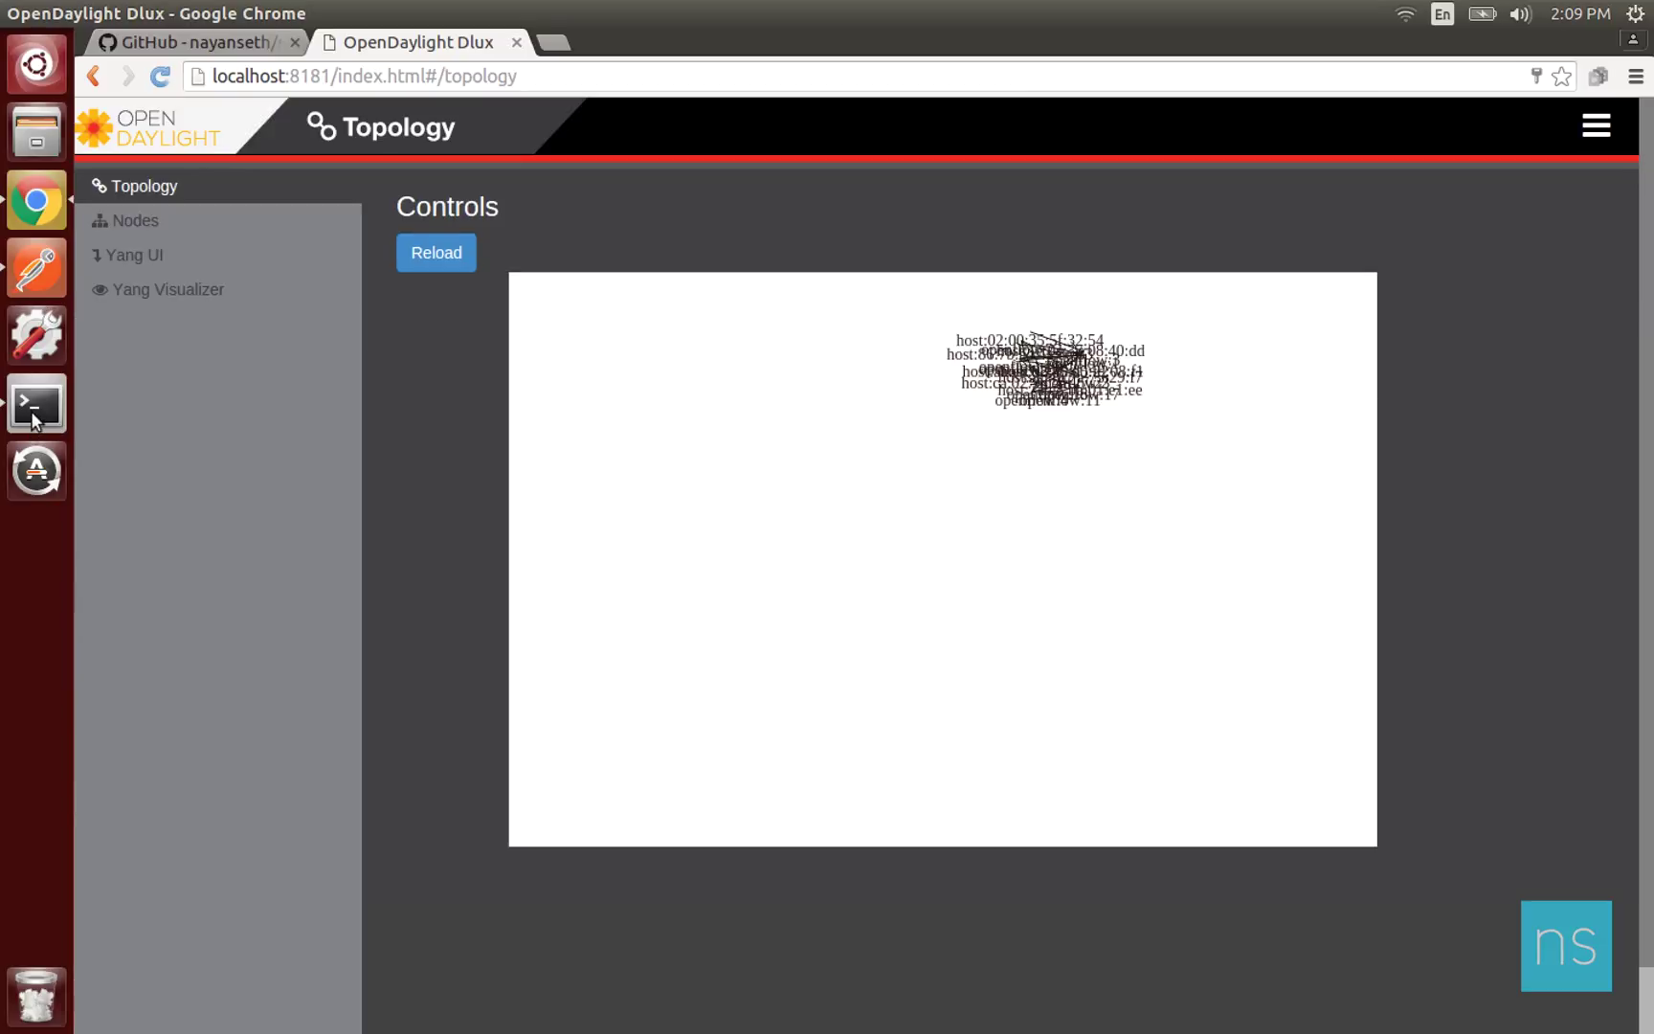
# Rerun pingall twice in the Mininet session until all 56 pings succeed.
pyautogui.click(32, 419)
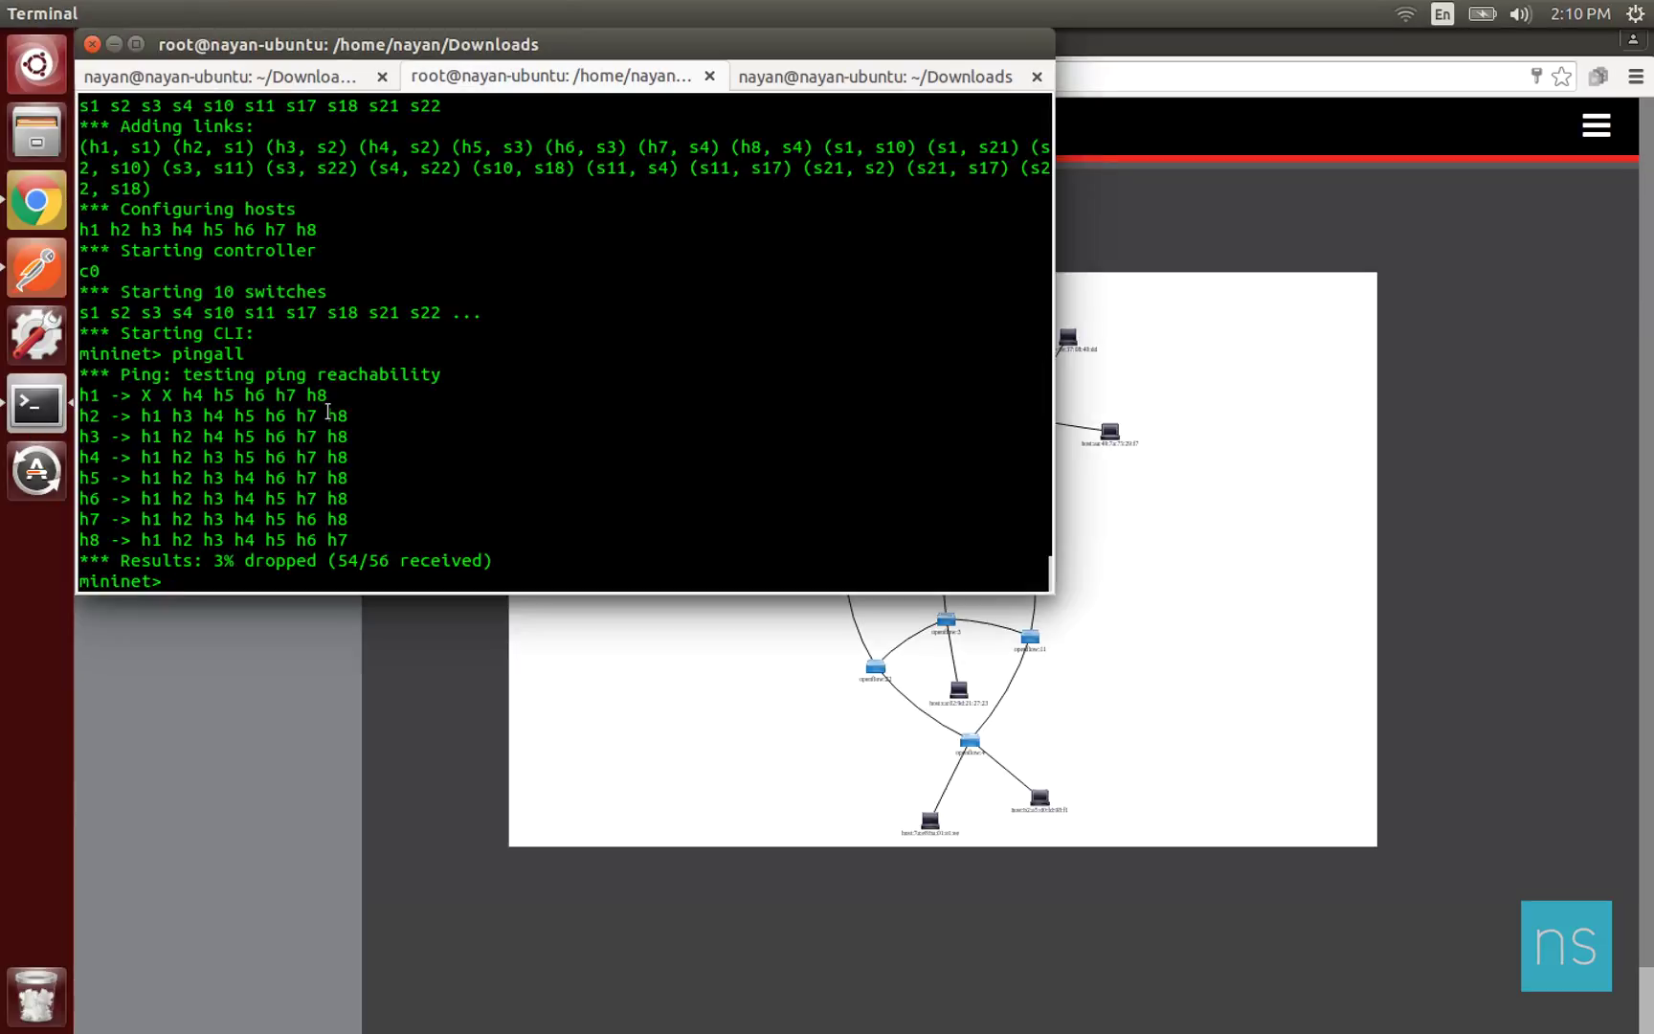
pyautogui.press('Up')
pyautogui.press('Return')
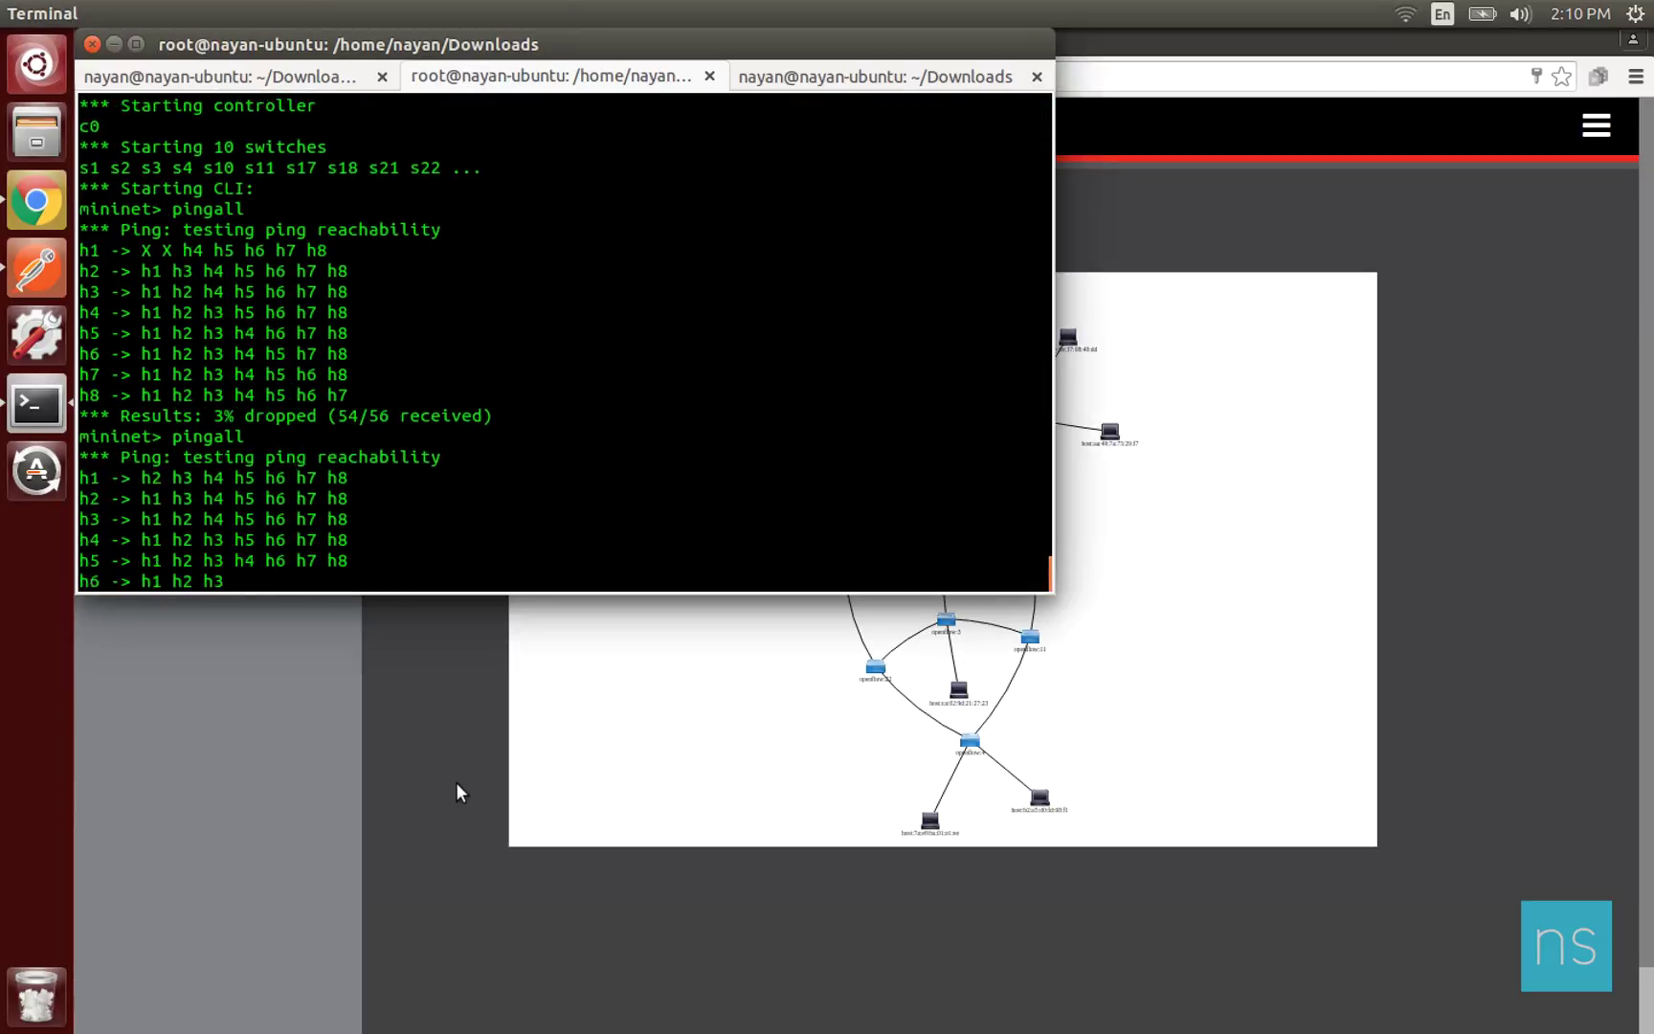
pyautogui.press('Up')
pyautogui.press('Return')
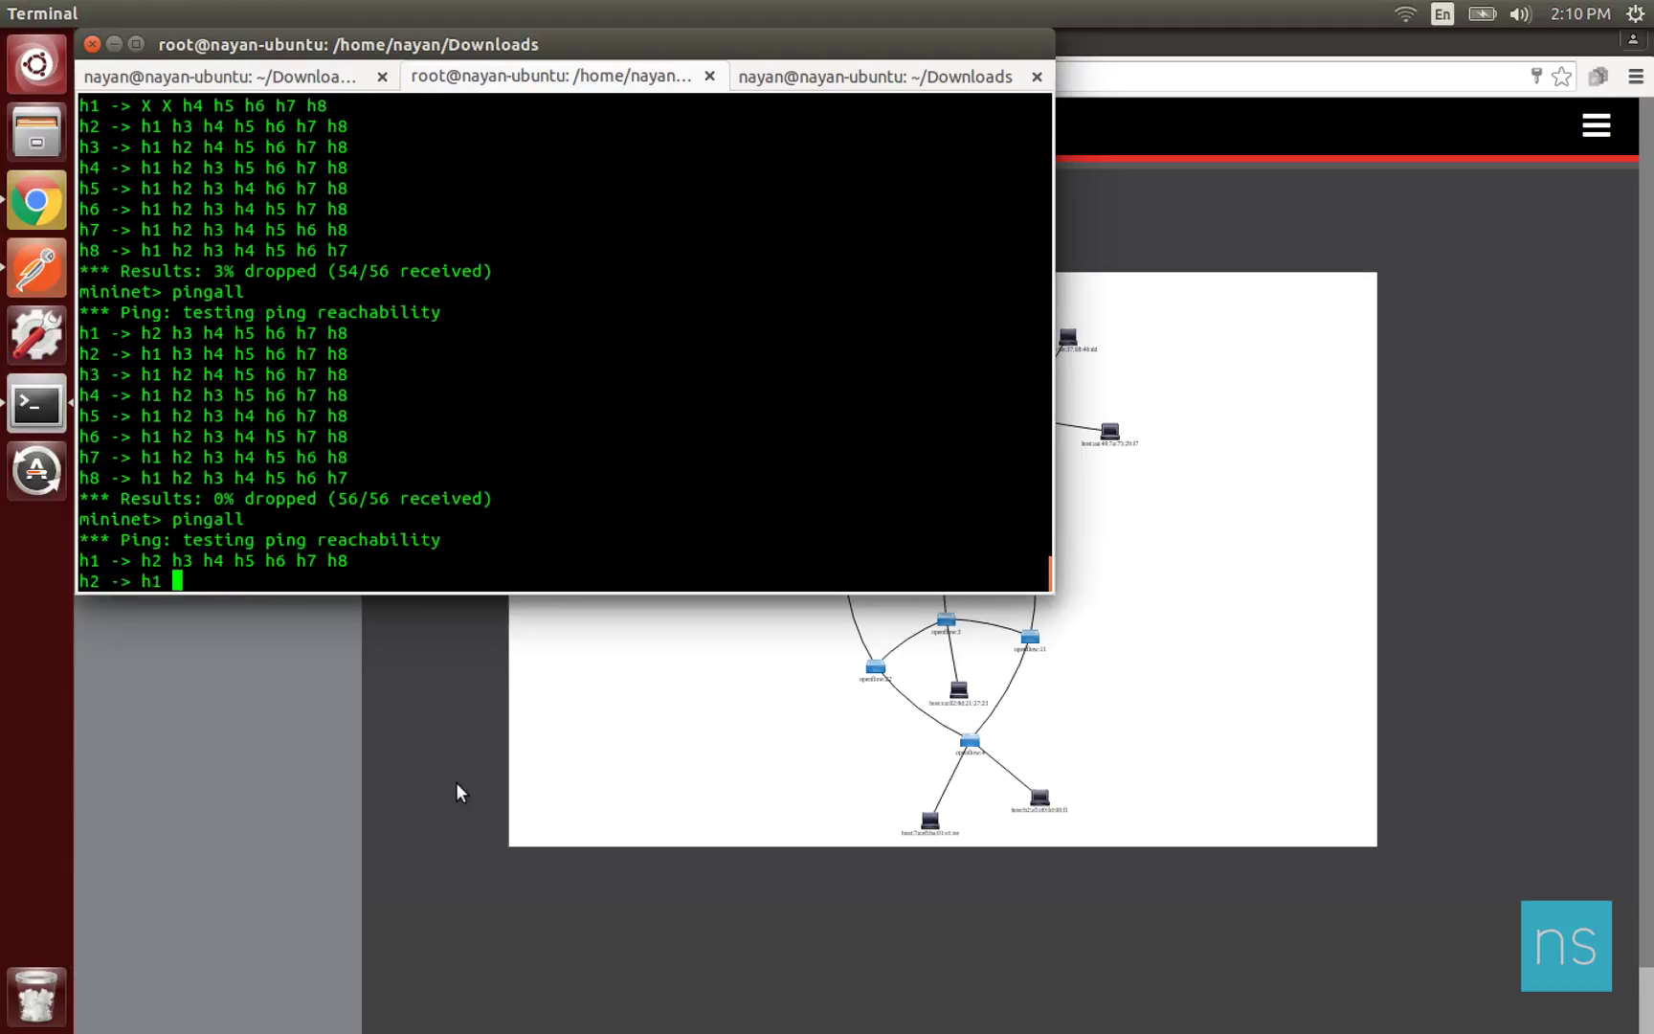
# Reload the DLUX topology graph, then return to the Mininet terminal and add blank prompt lines.
pyautogui.click(457, 782)
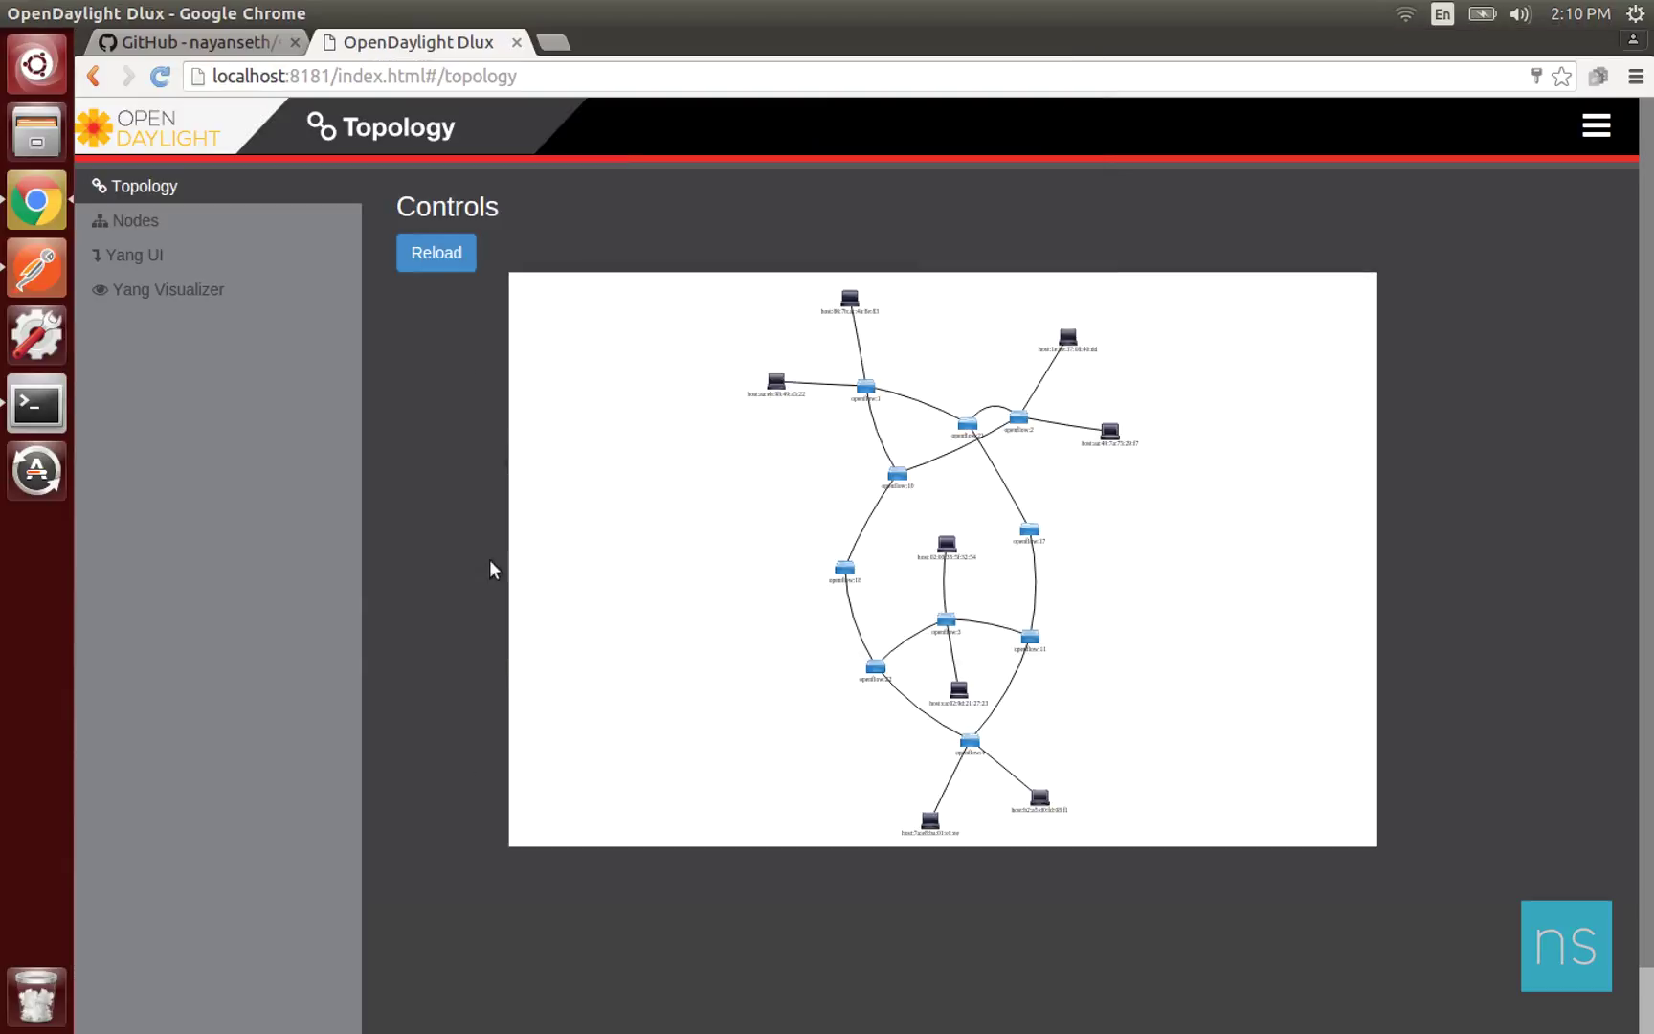
pyautogui.click(448, 256)
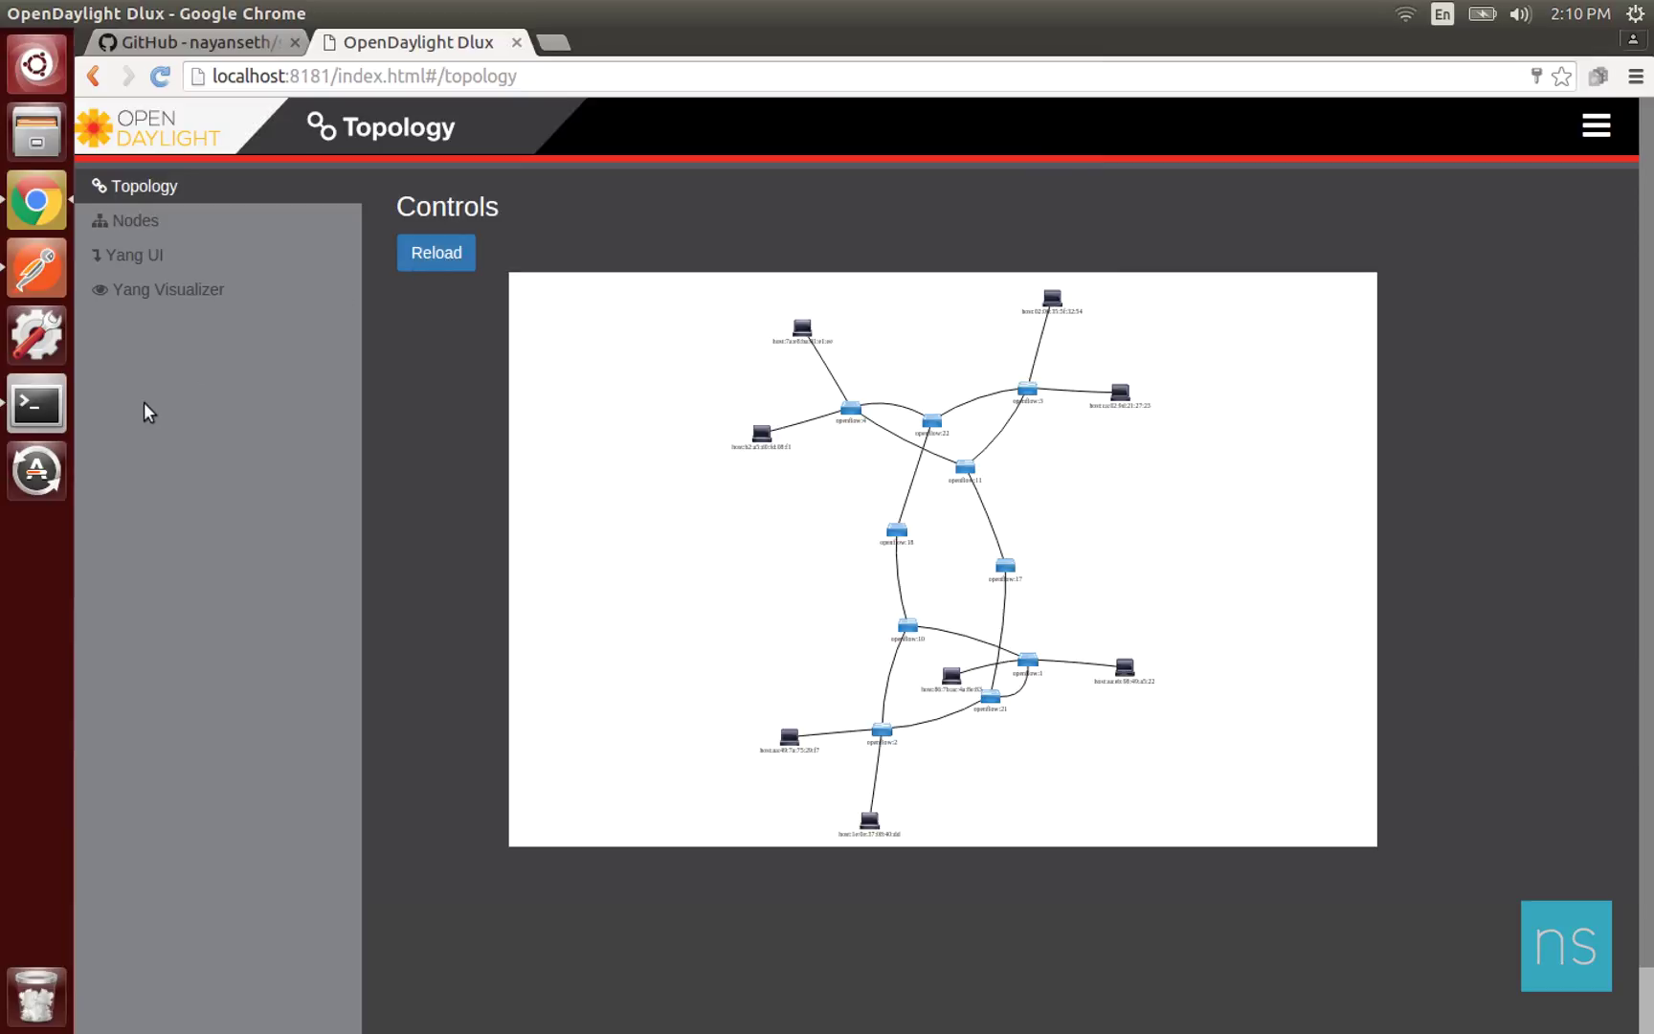
pyautogui.click(37, 404)
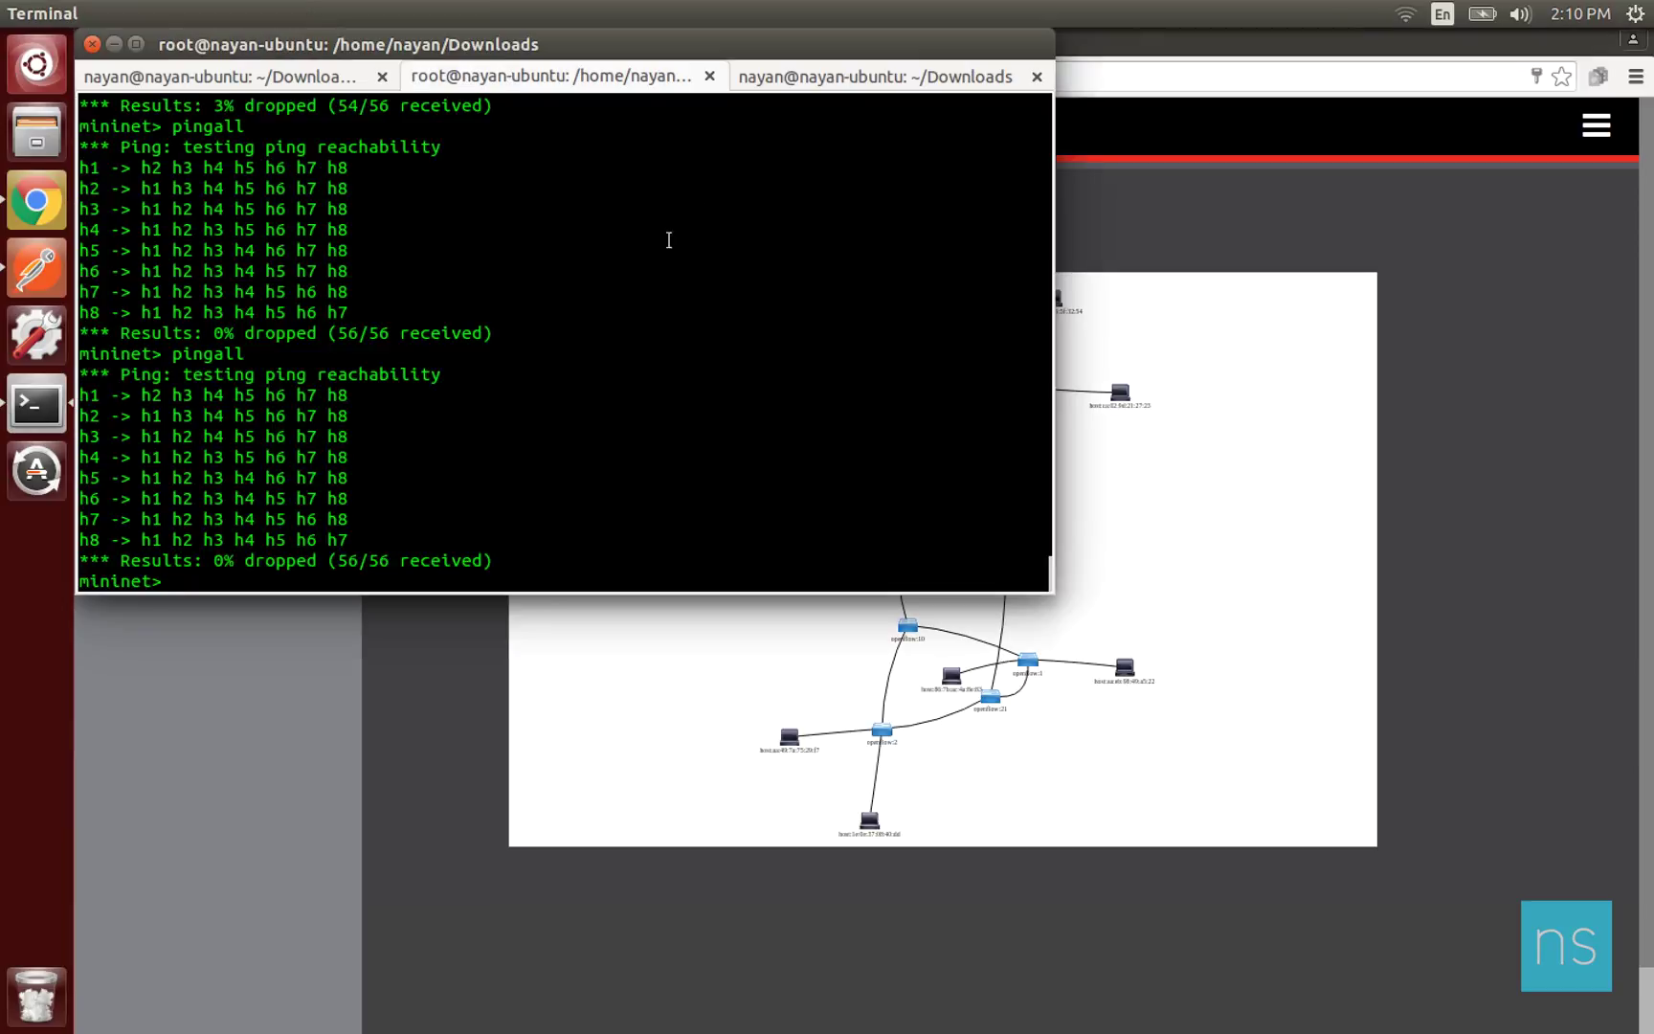
pyautogui.press('Return')
pyautogui.press('Return')
pyautogui.press('Return')
pyautogui.press('Return')
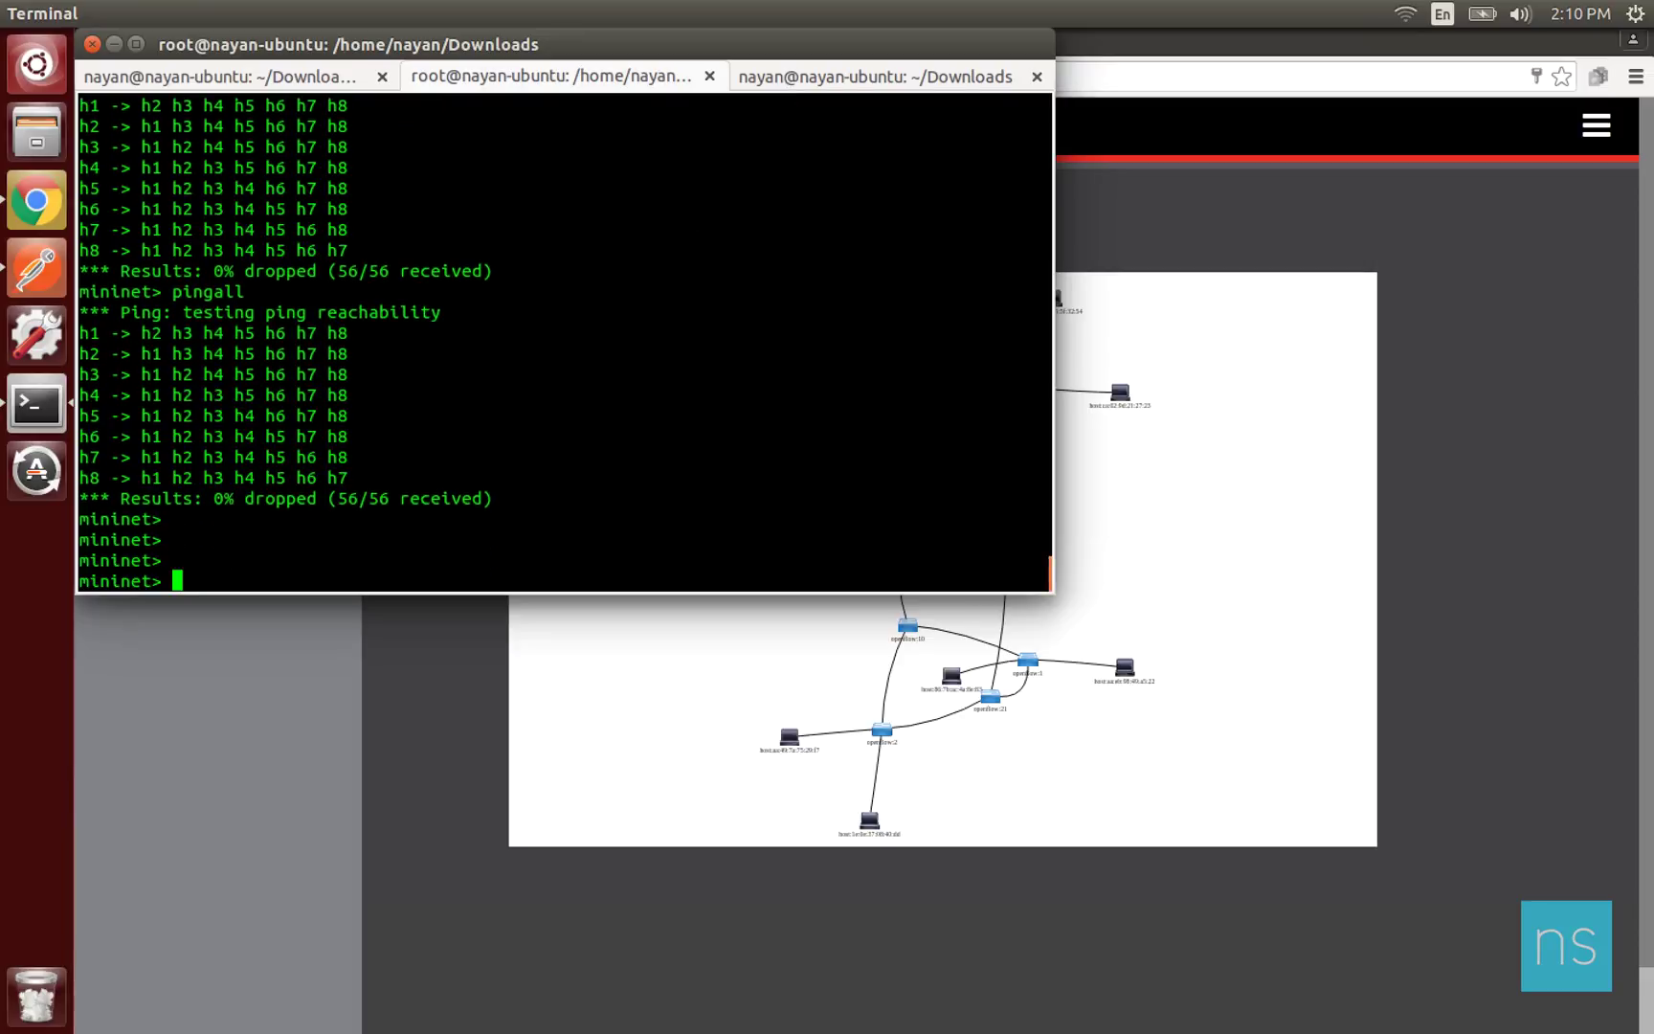
# Start pinging h3 from h1 in Mininet, then clear the third terminal session.
pyautogui.write('h1 ping h')
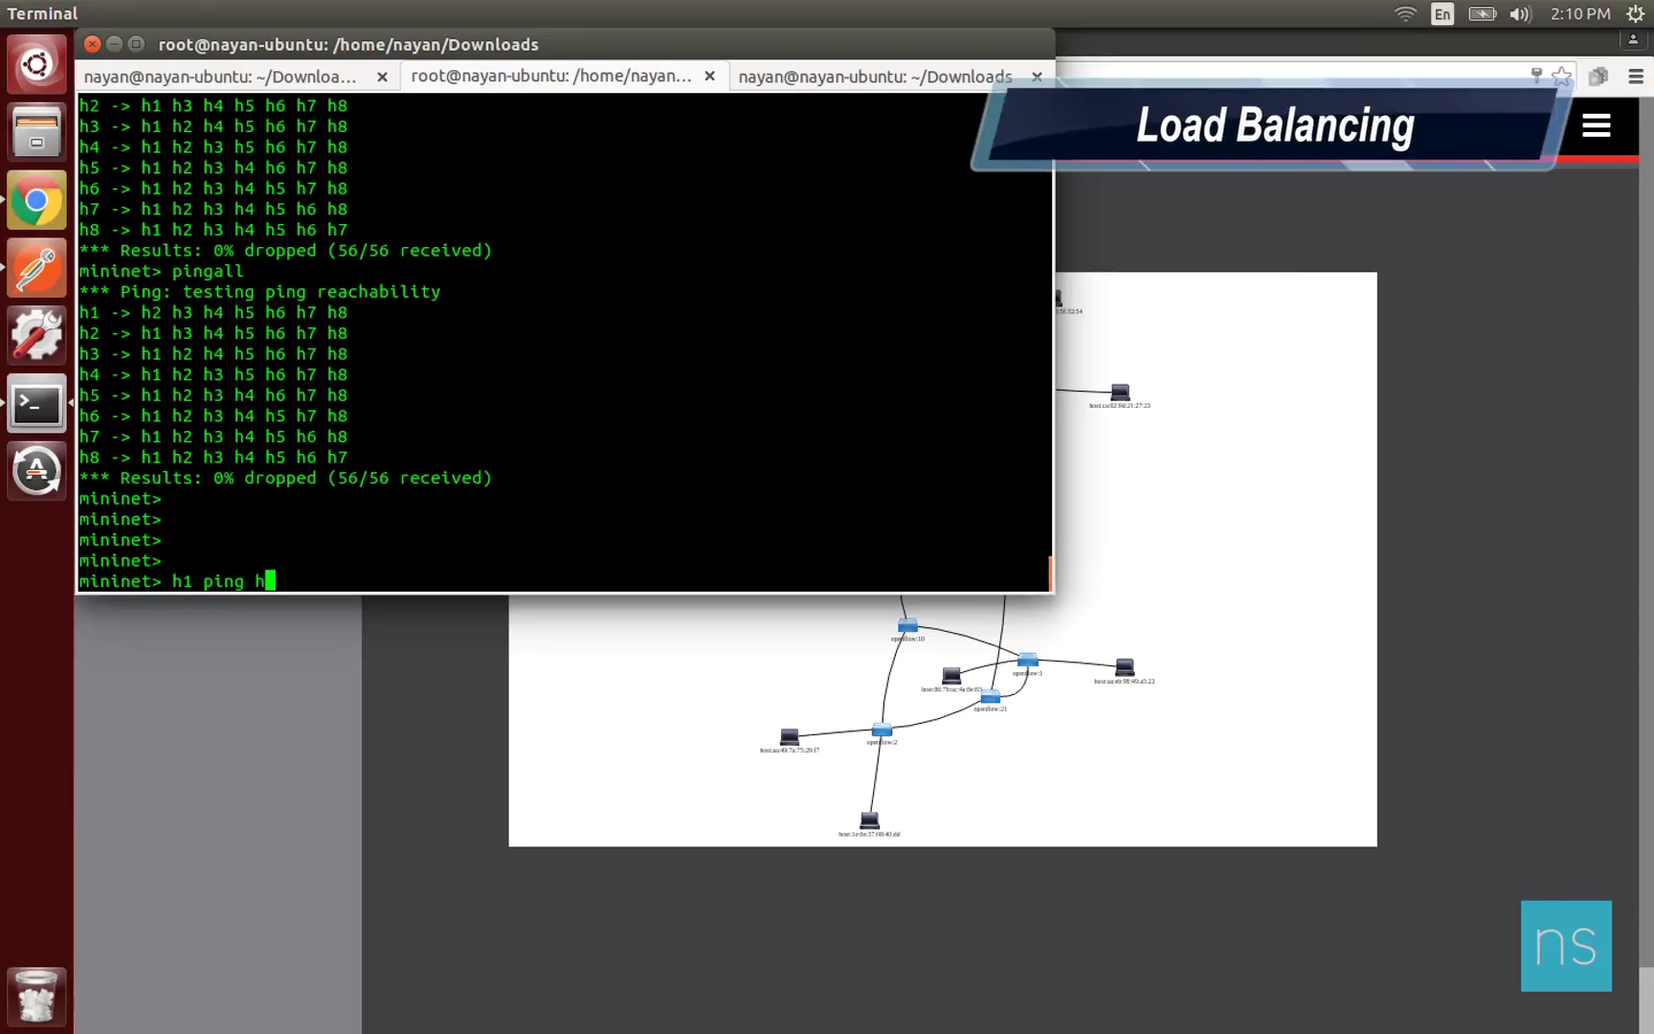
pyautogui.write('3')
pyautogui.press('Return')
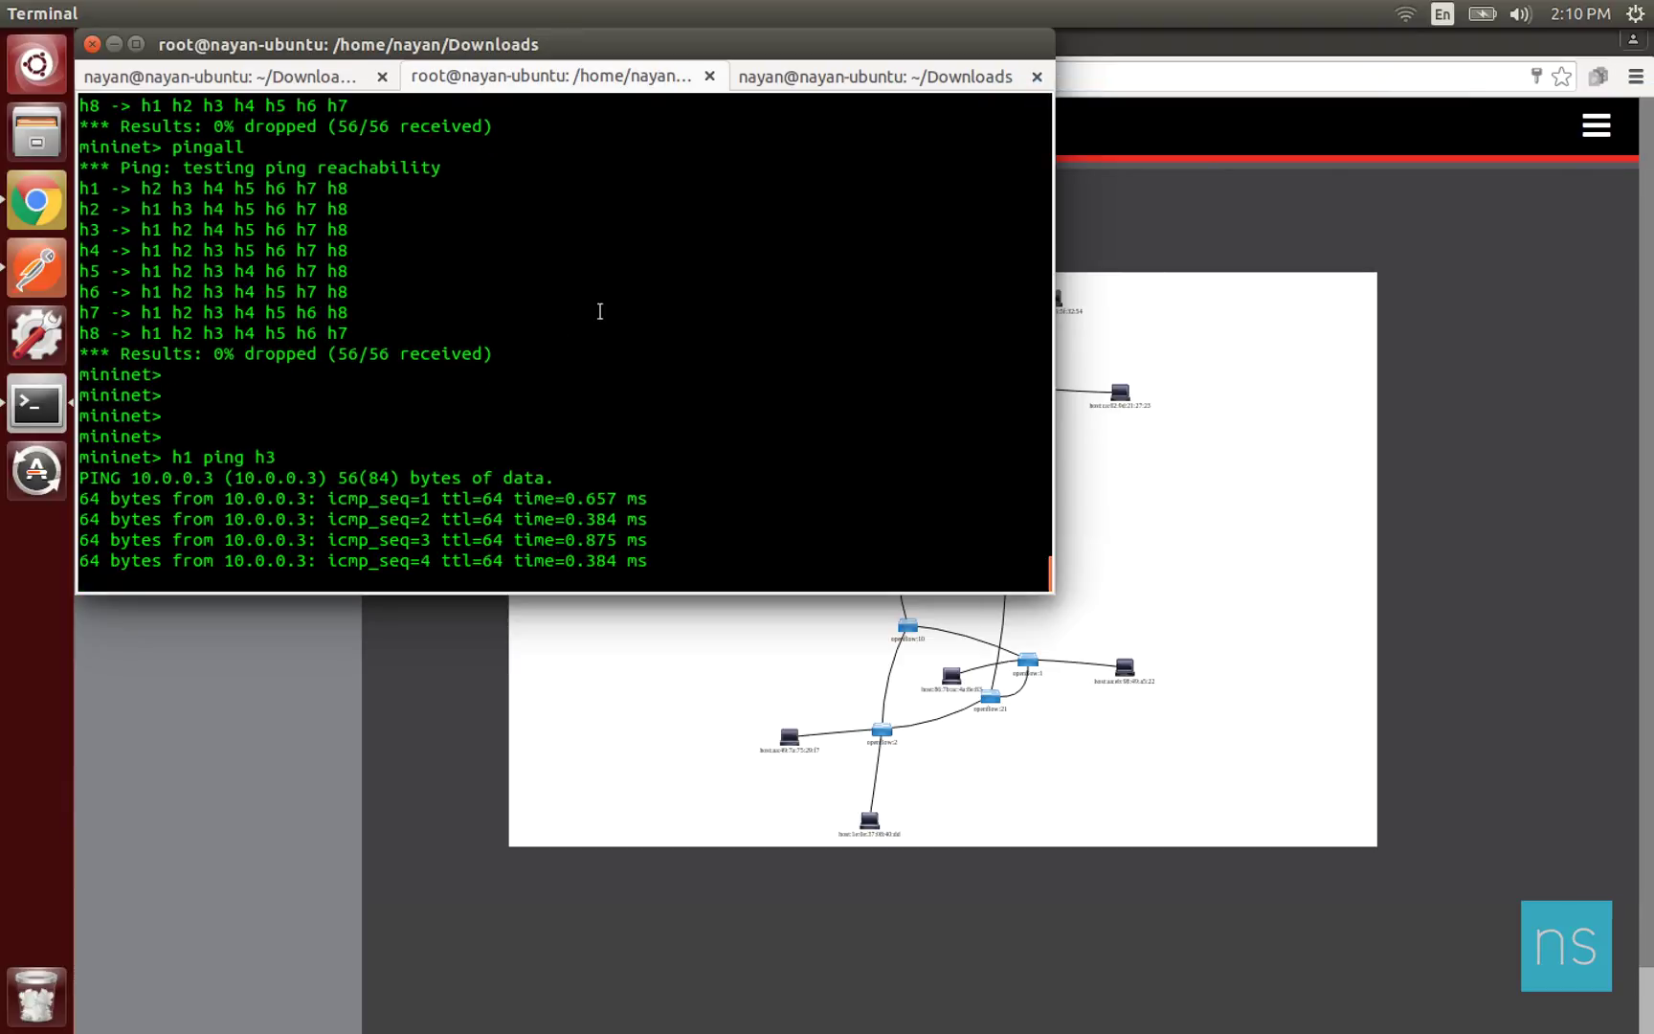
pyautogui.click(761, 76)
pyautogui.write('clear')
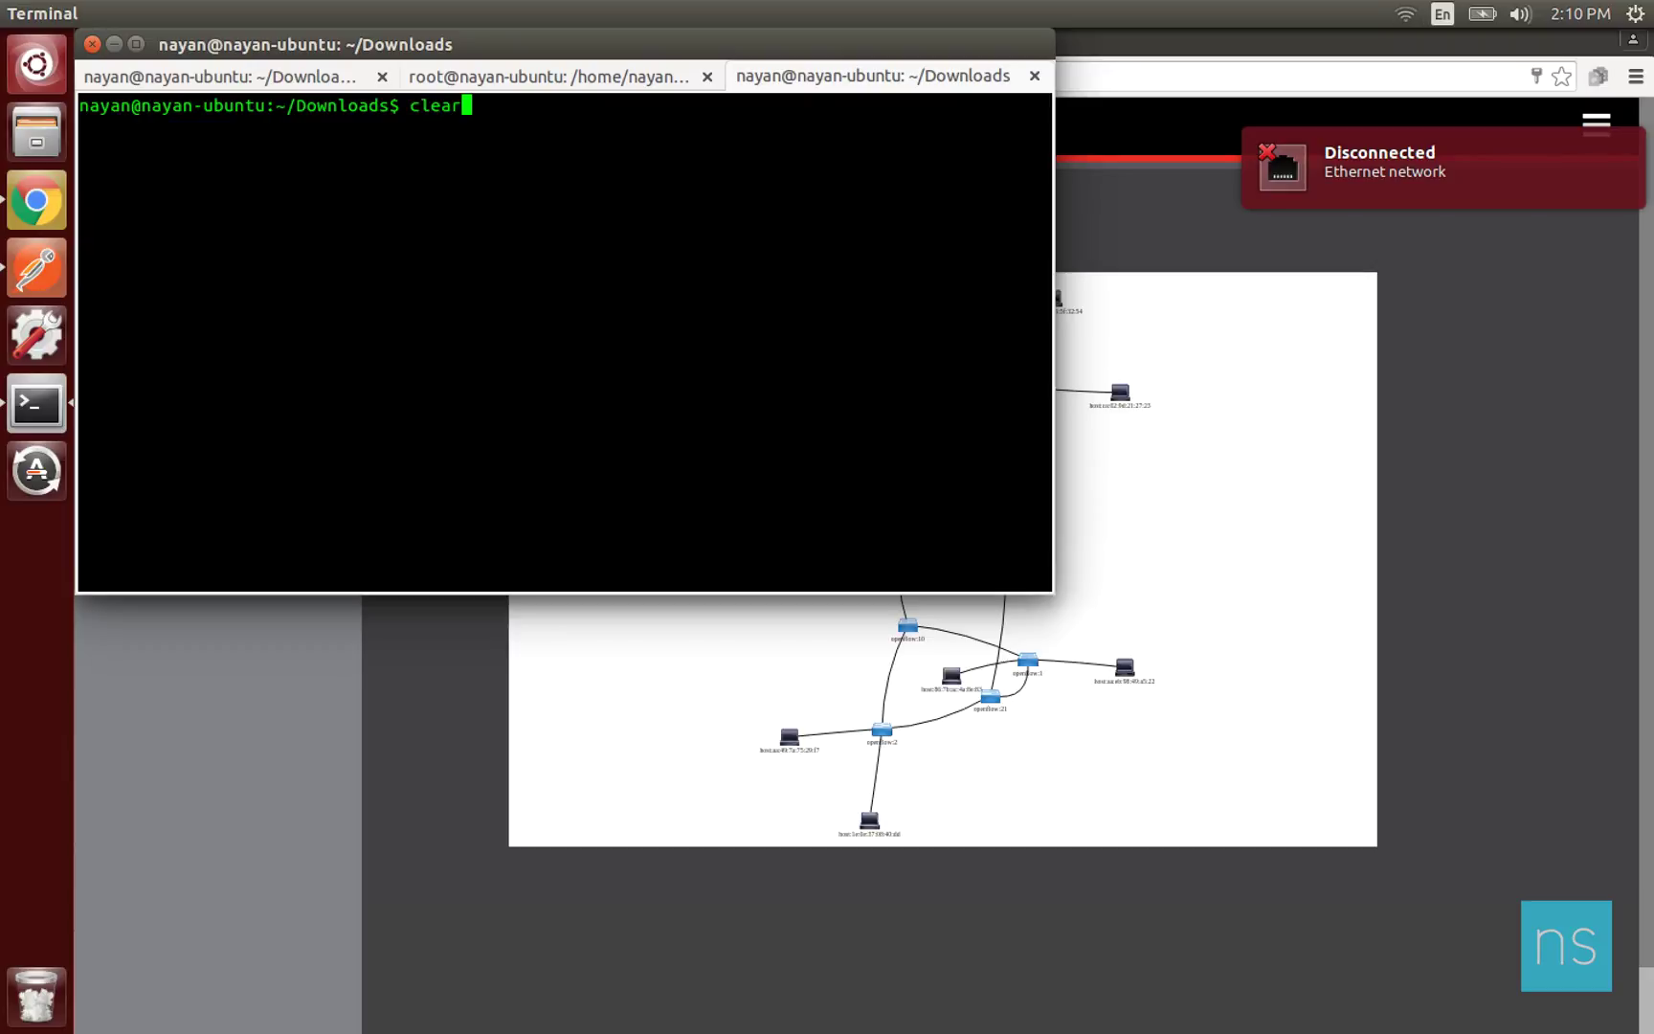
# Run python odl.py with hosts 1 and 4, entering 3 as the neighbour host.
pyautogui.press('Up')
pyautogui.press('Return')
pyautogui.write('1')
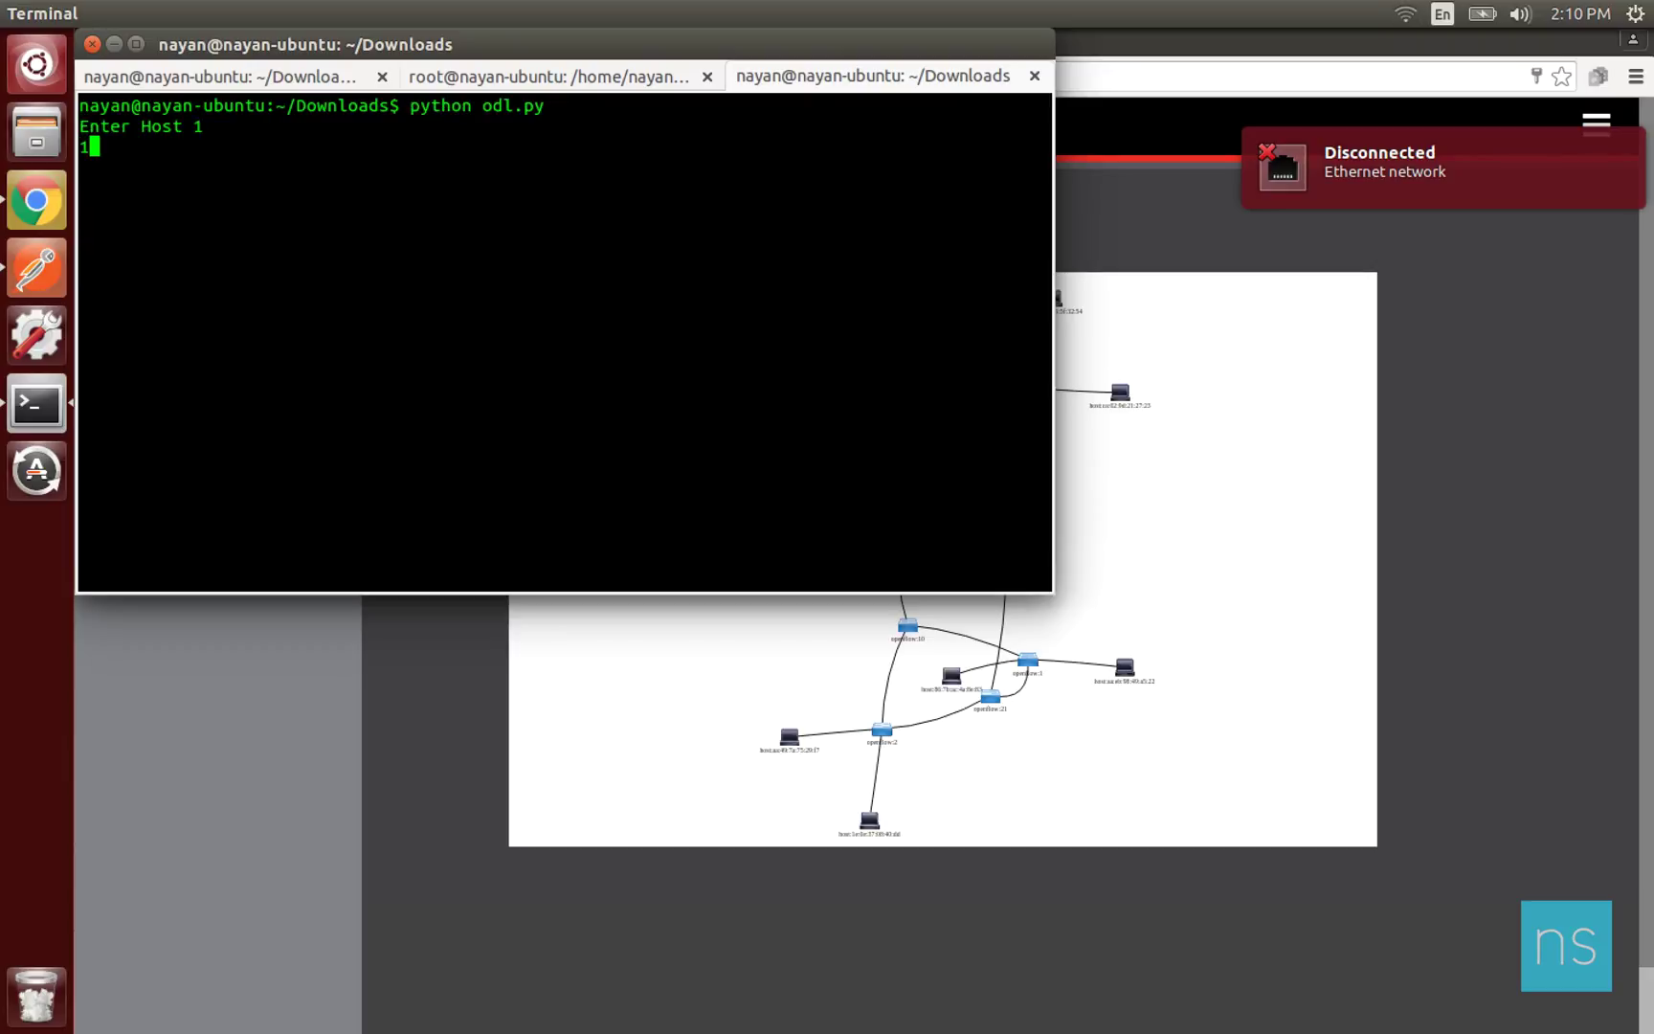
pyautogui.press('Return')
pyautogui.write('4')
pyautogui.press('Return')
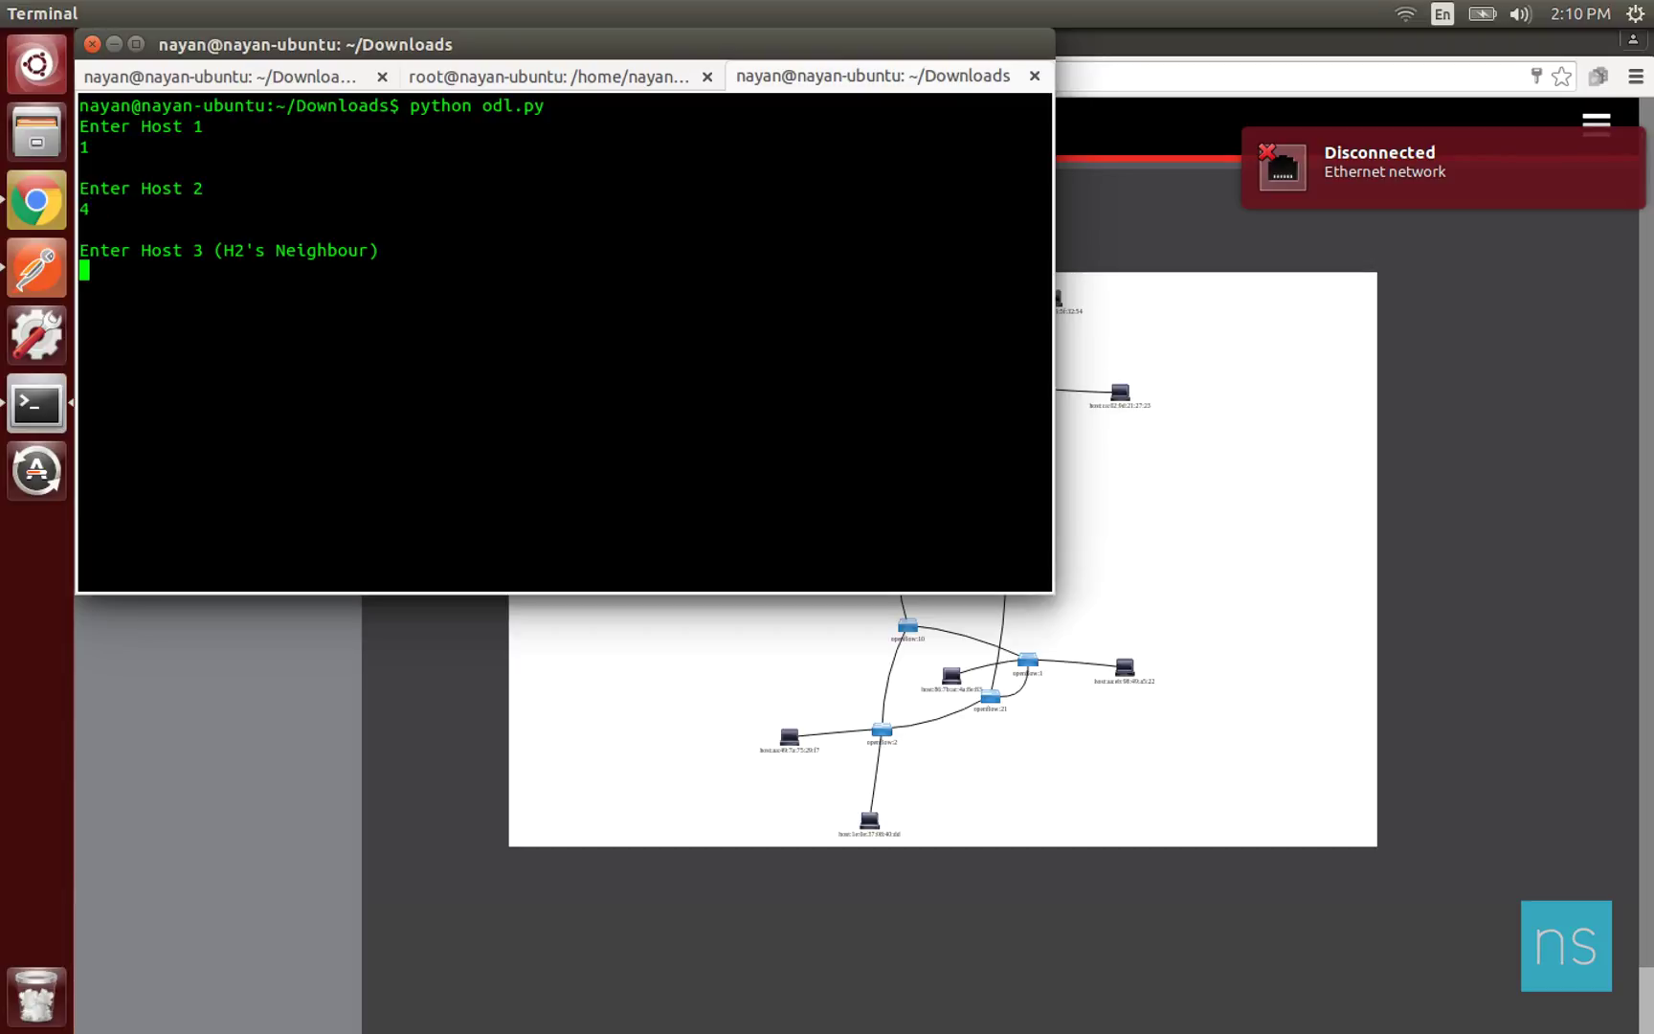
pyautogui.write('3')
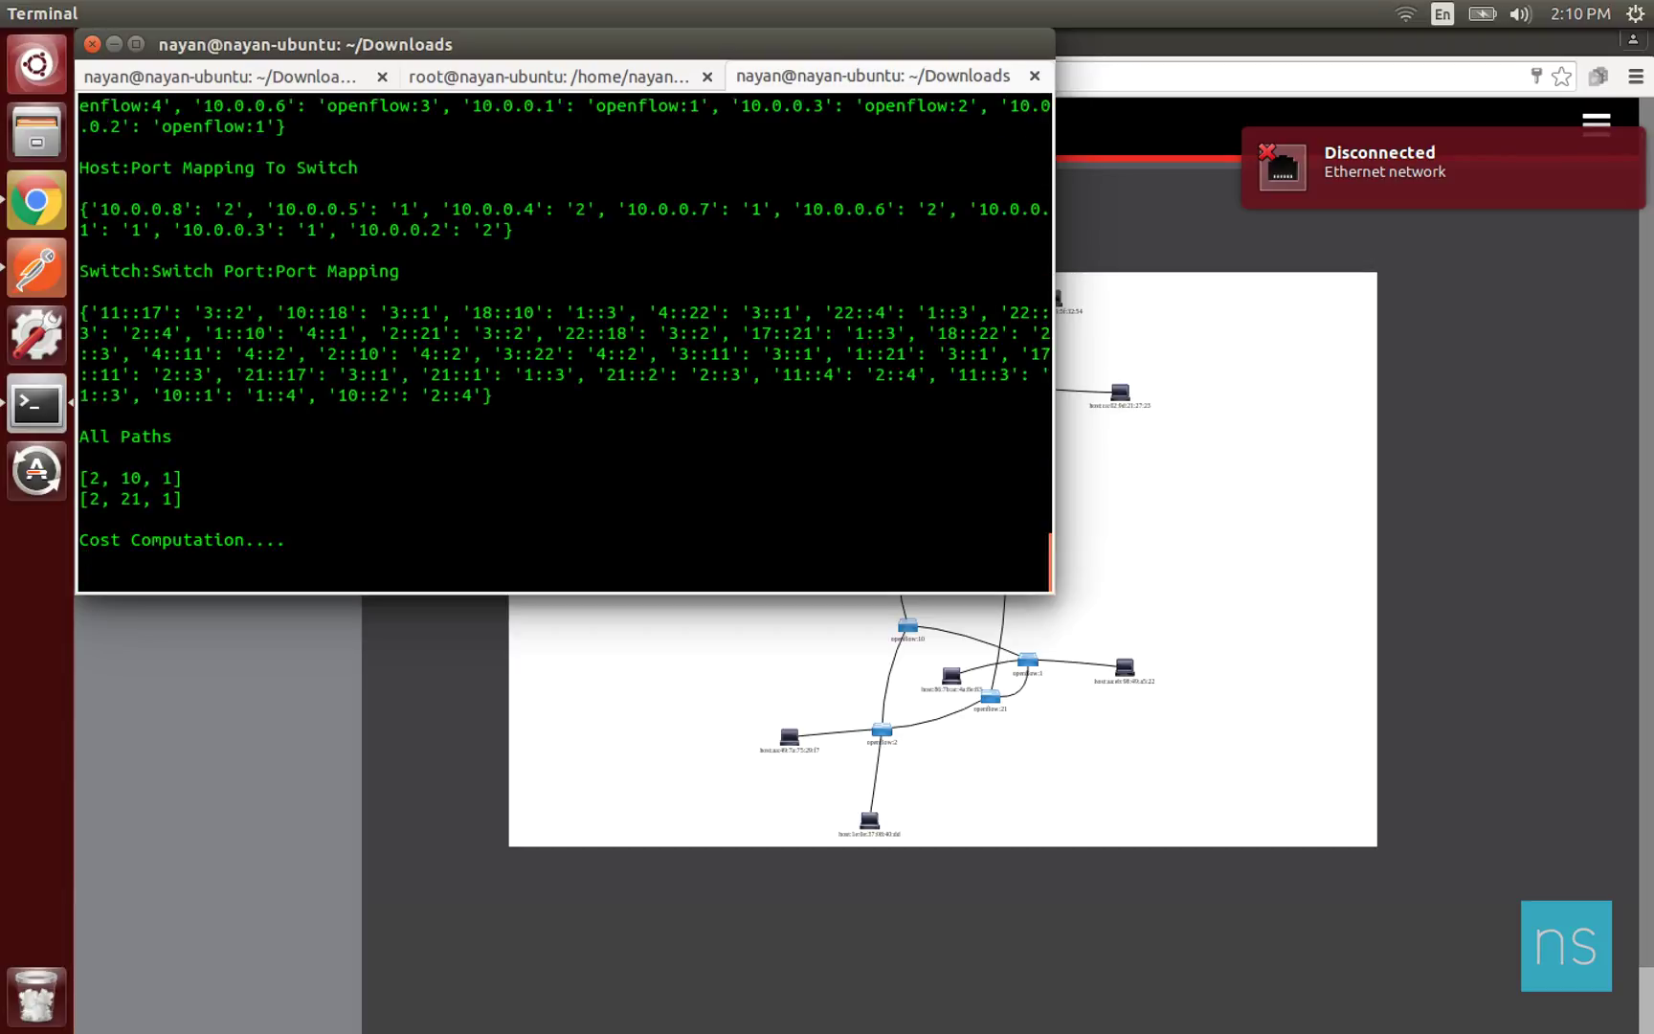
# Highlight 10.0.0.8's IP/MAC entry, openflow:4 switch mapping, port entry and first port-to-port link.
pyautogui.scroll(2, 569, 380)
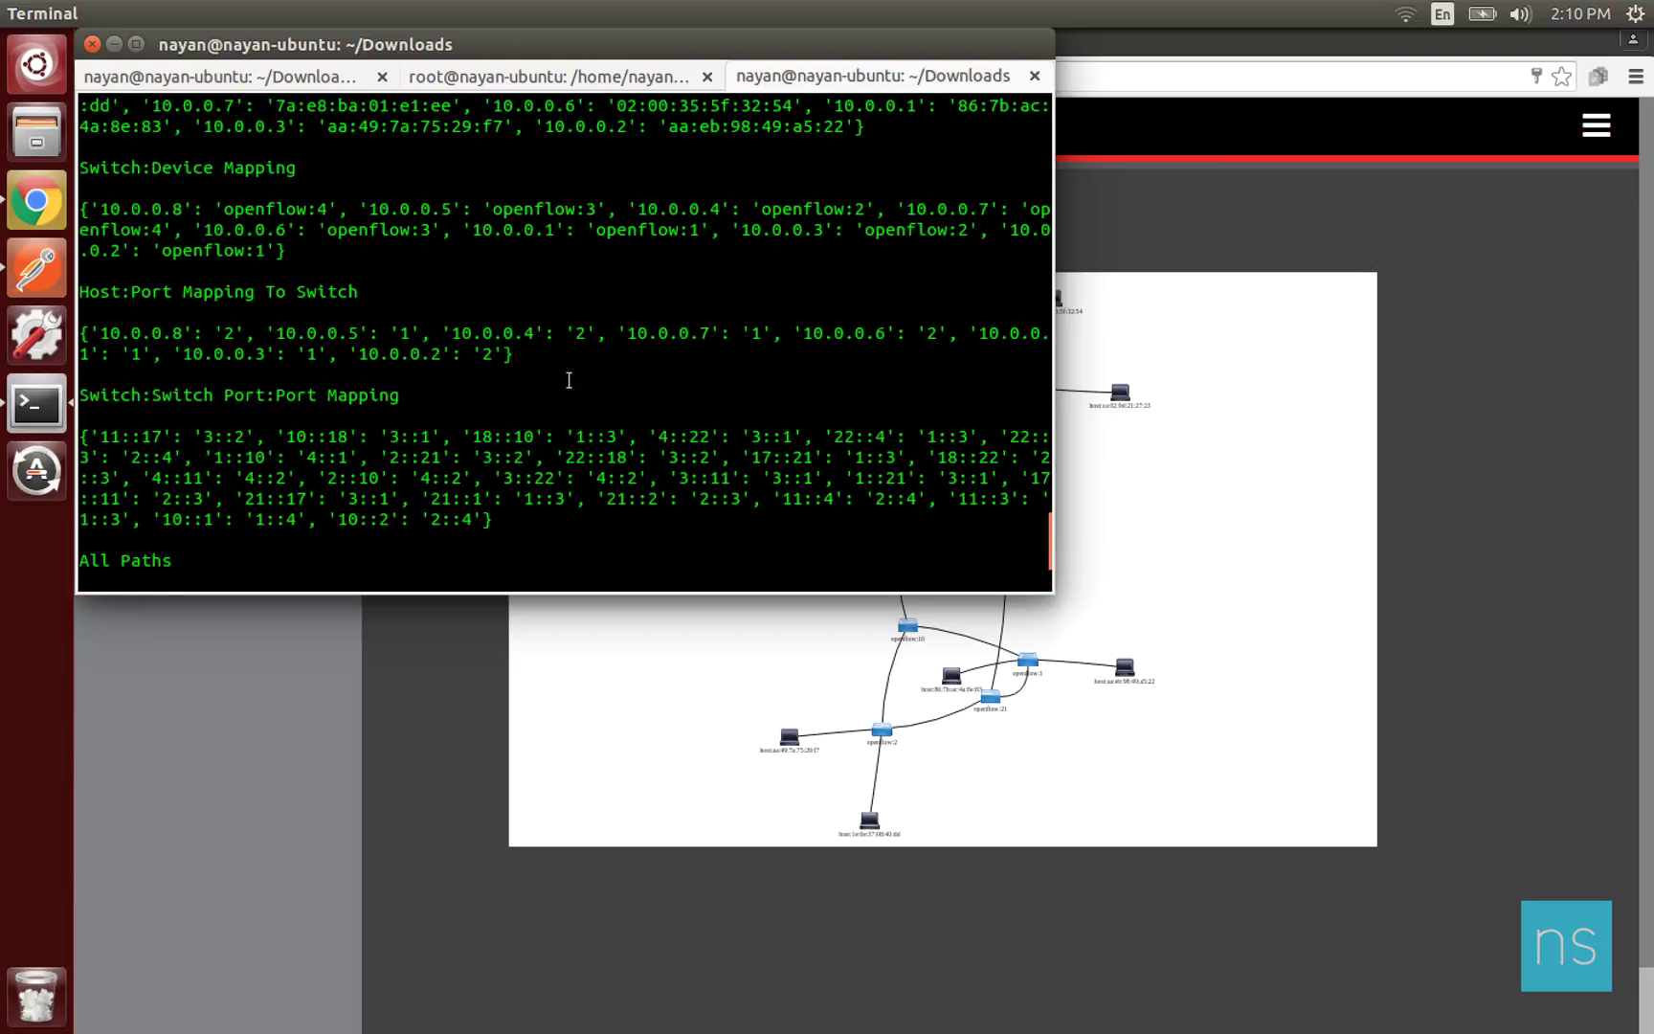
pyautogui.scroll(1, 568, 381)
pyautogui.scroll(3, 568, 381)
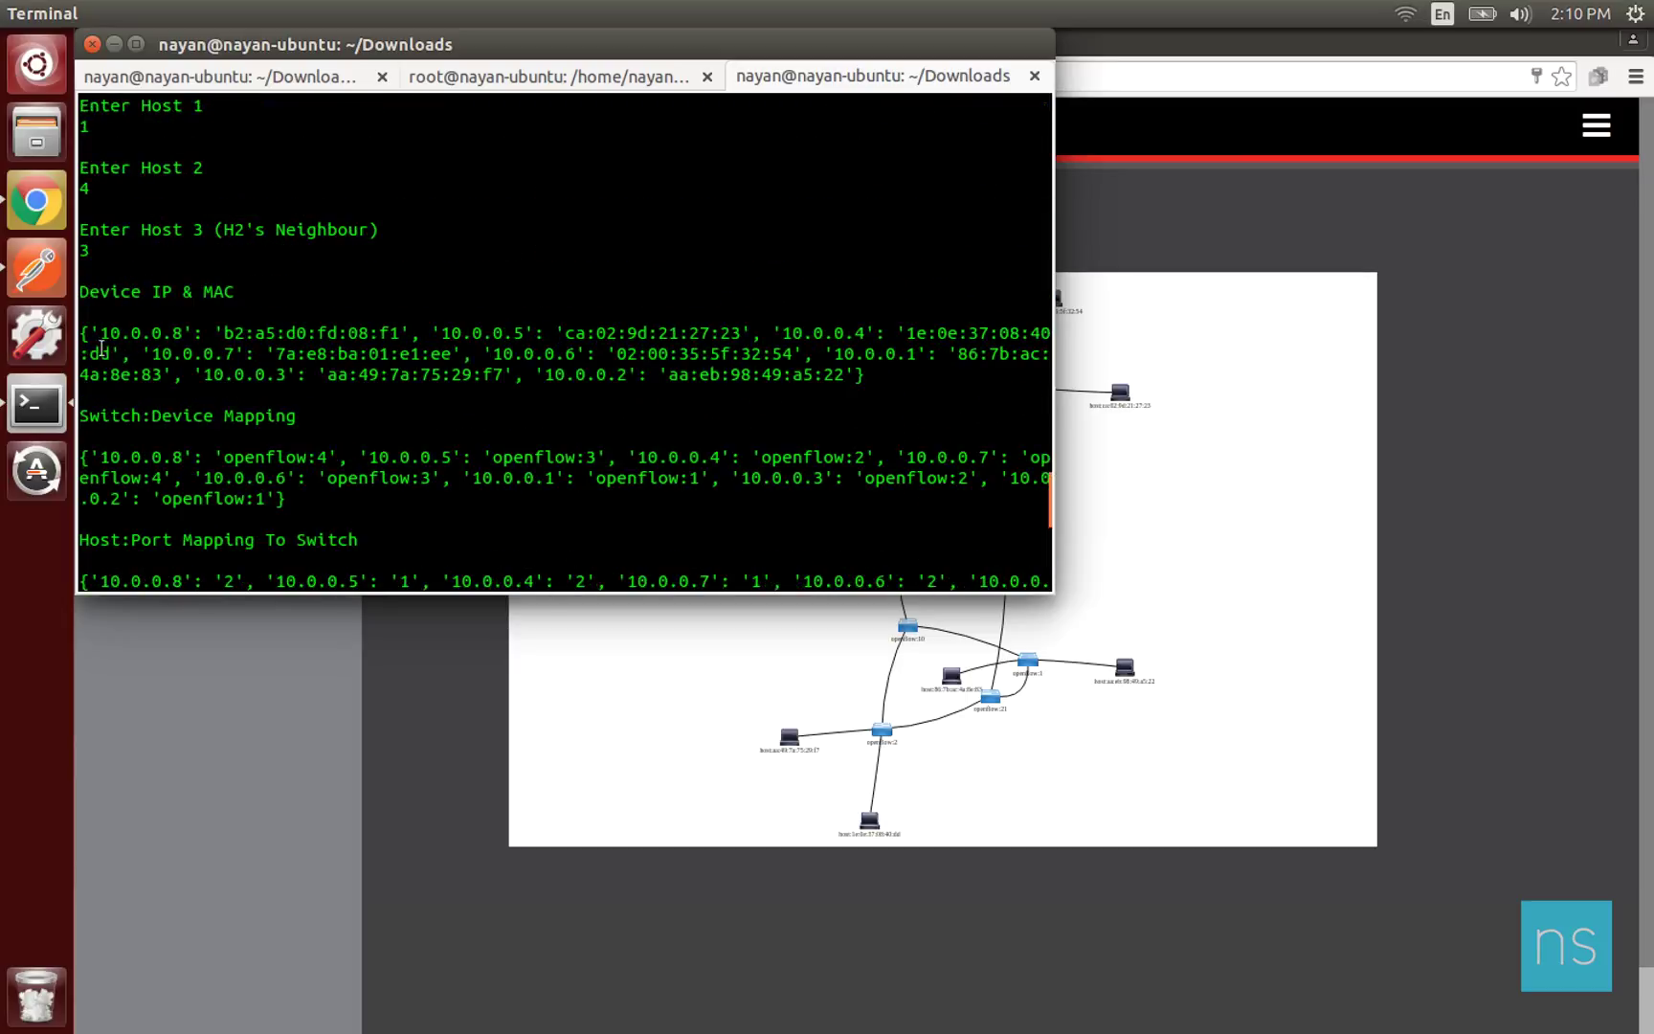
pyautogui.moveTo(101, 334); pyautogui.dragTo(399, 330)
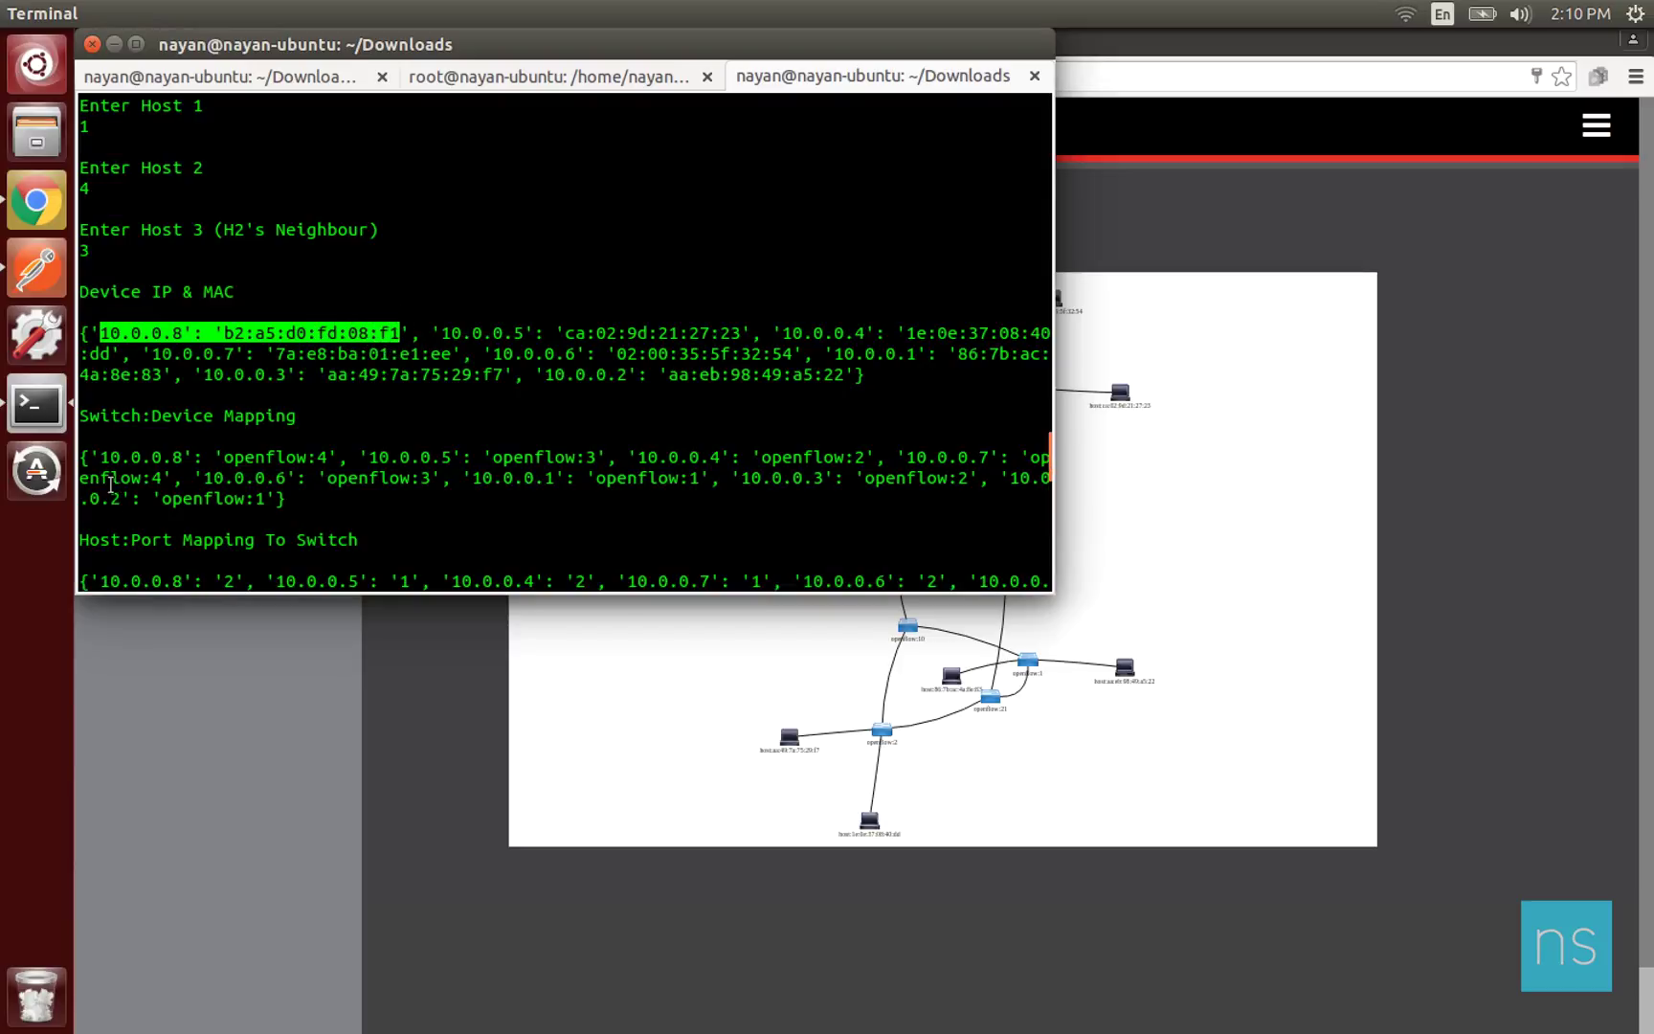
pyautogui.moveTo(103, 458); pyautogui.dragTo(326, 452)
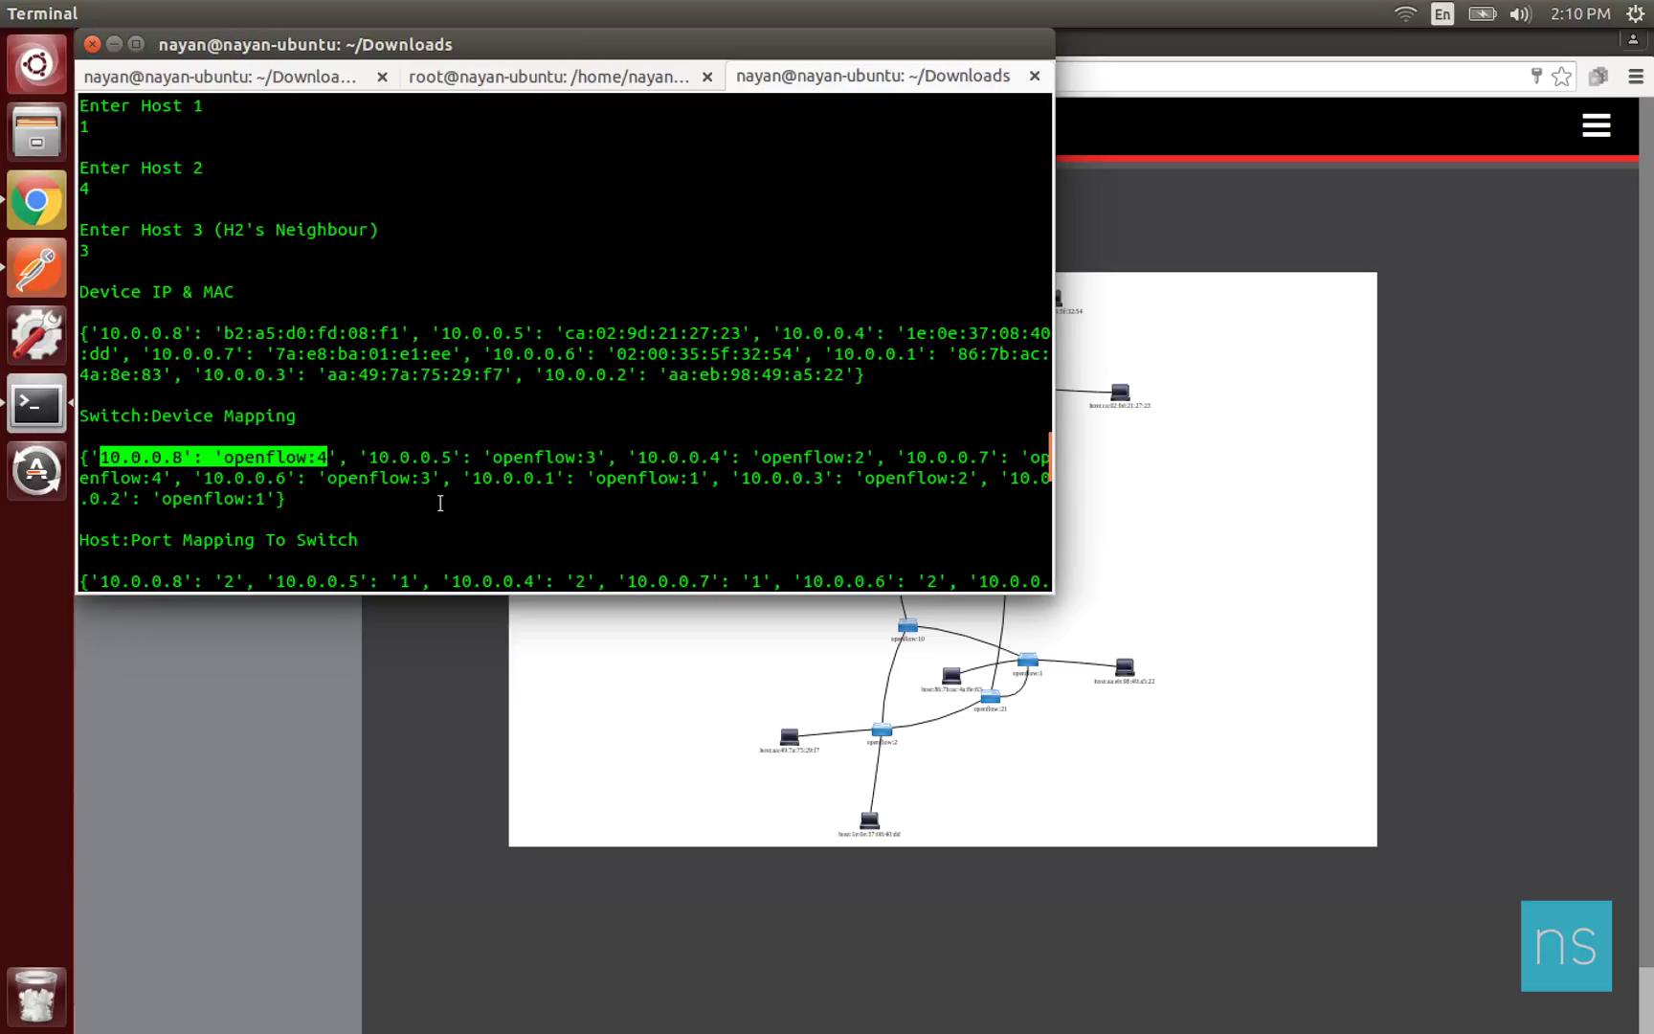
pyautogui.scroll(-2, 557, 432)
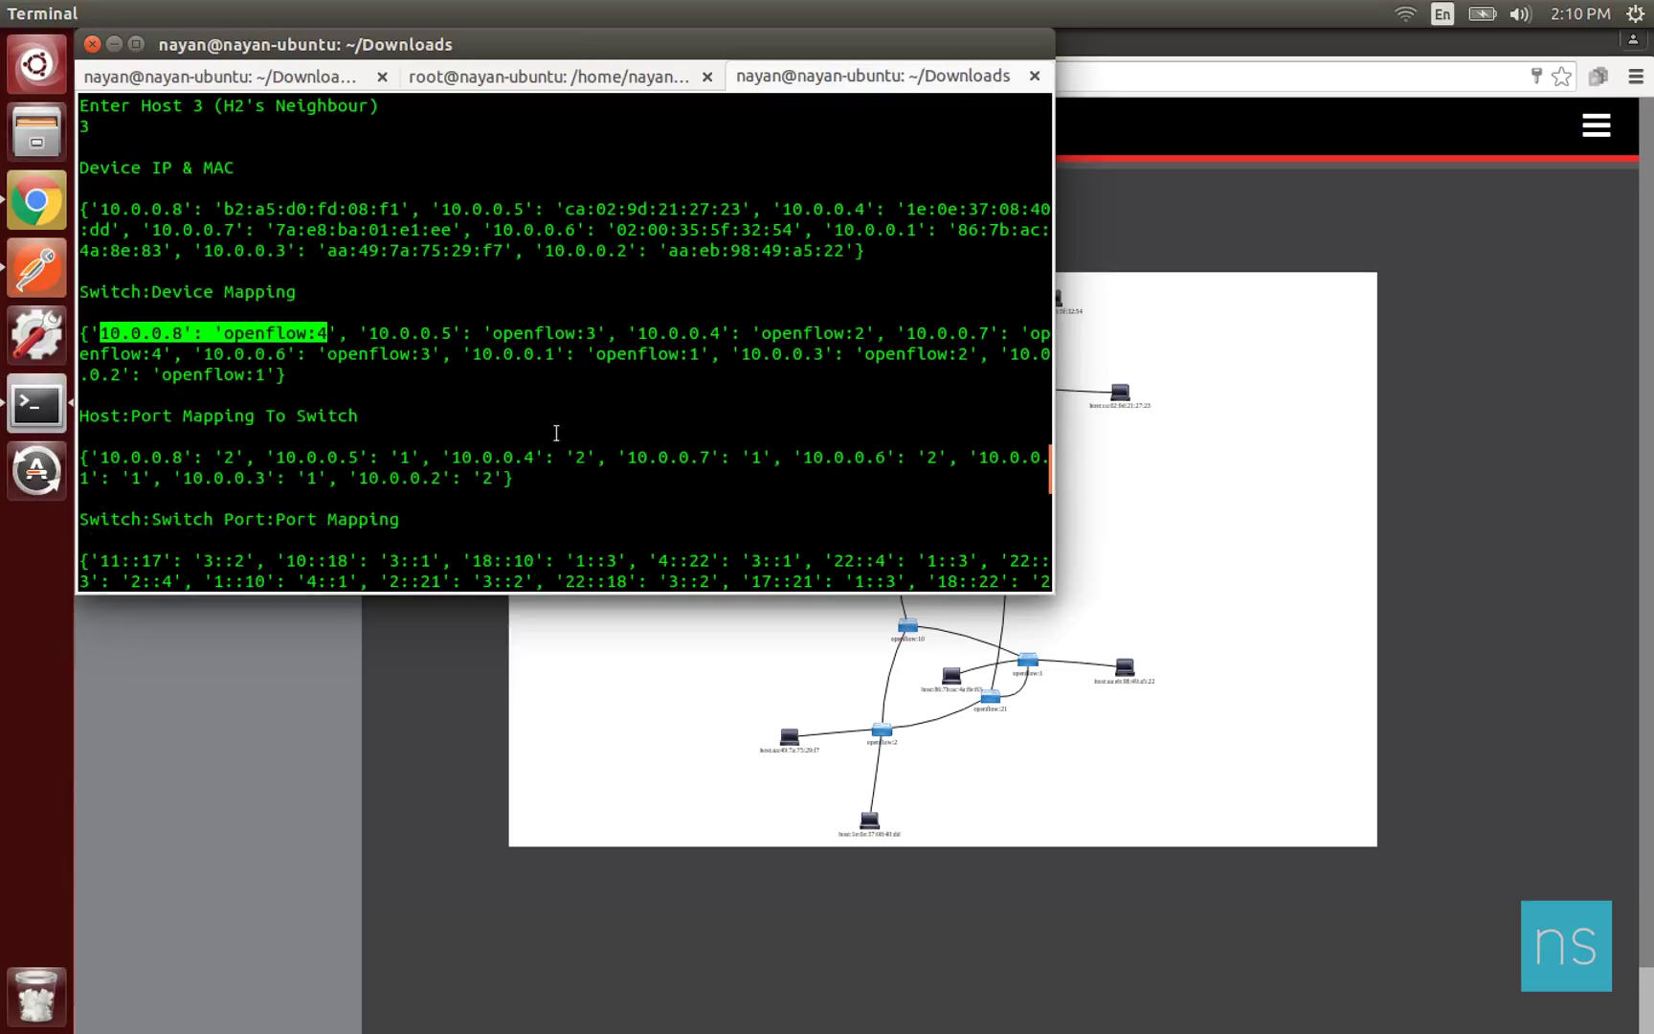
pyautogui.scroll(-1, 397, 430)
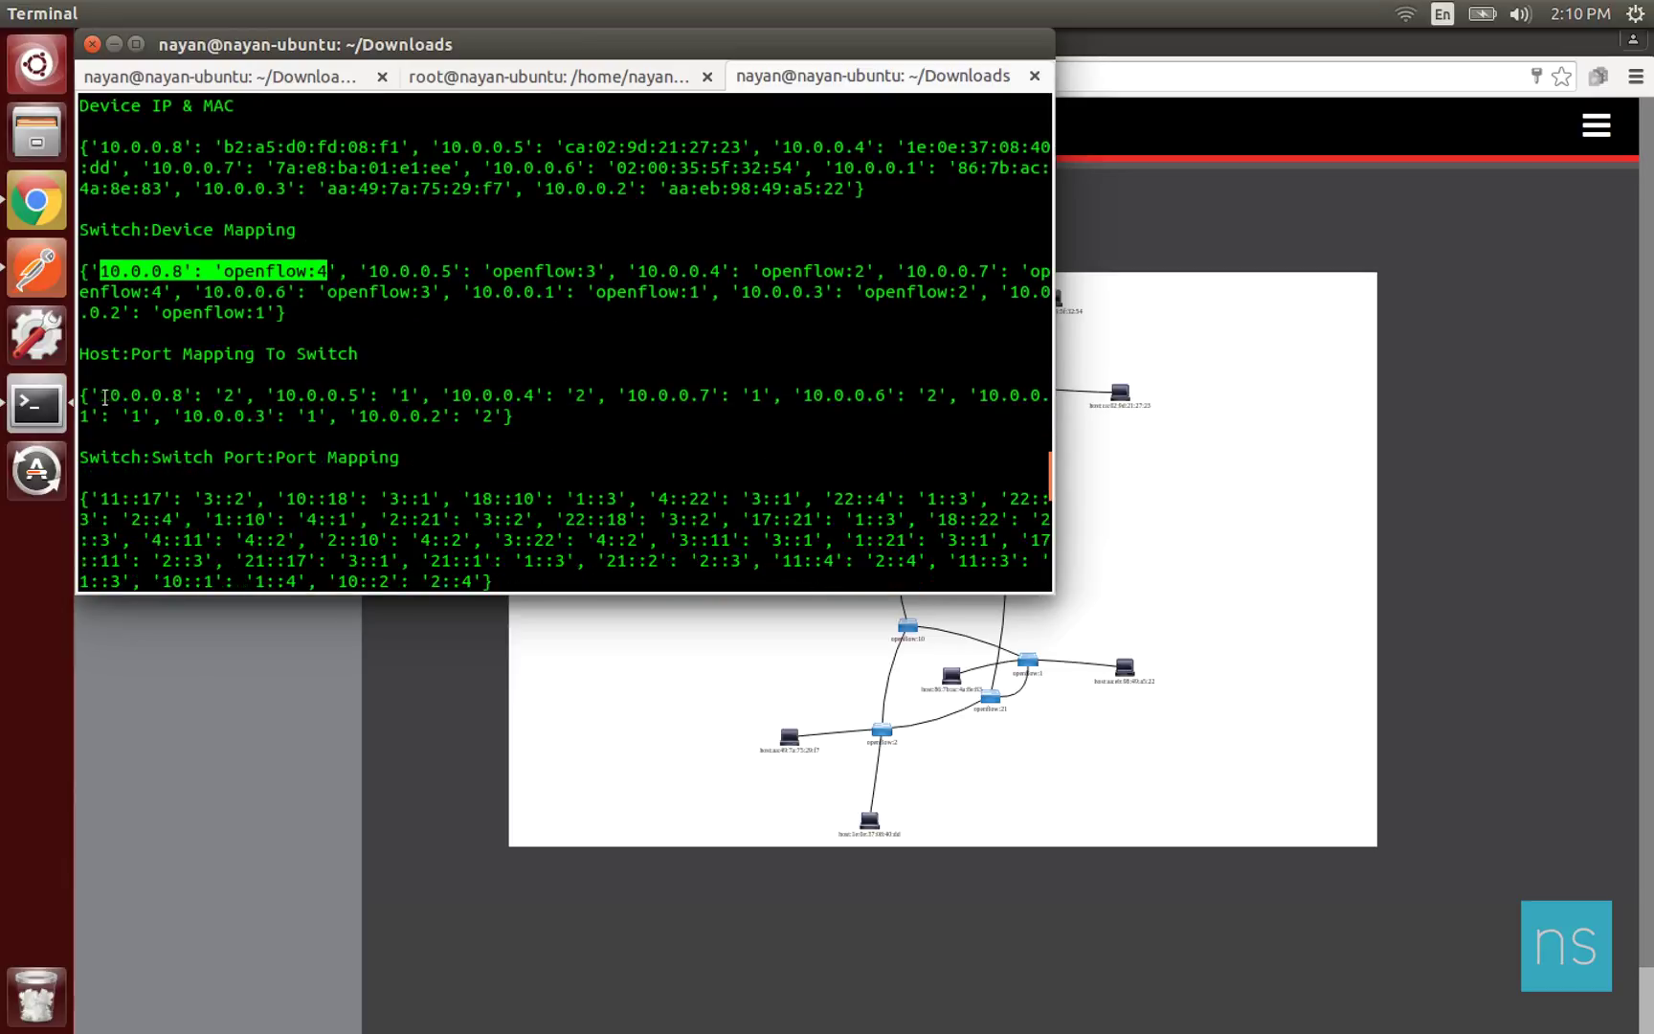
pyautogui.moveTo(104, 396); pyautogui.dragTo(237, 397)
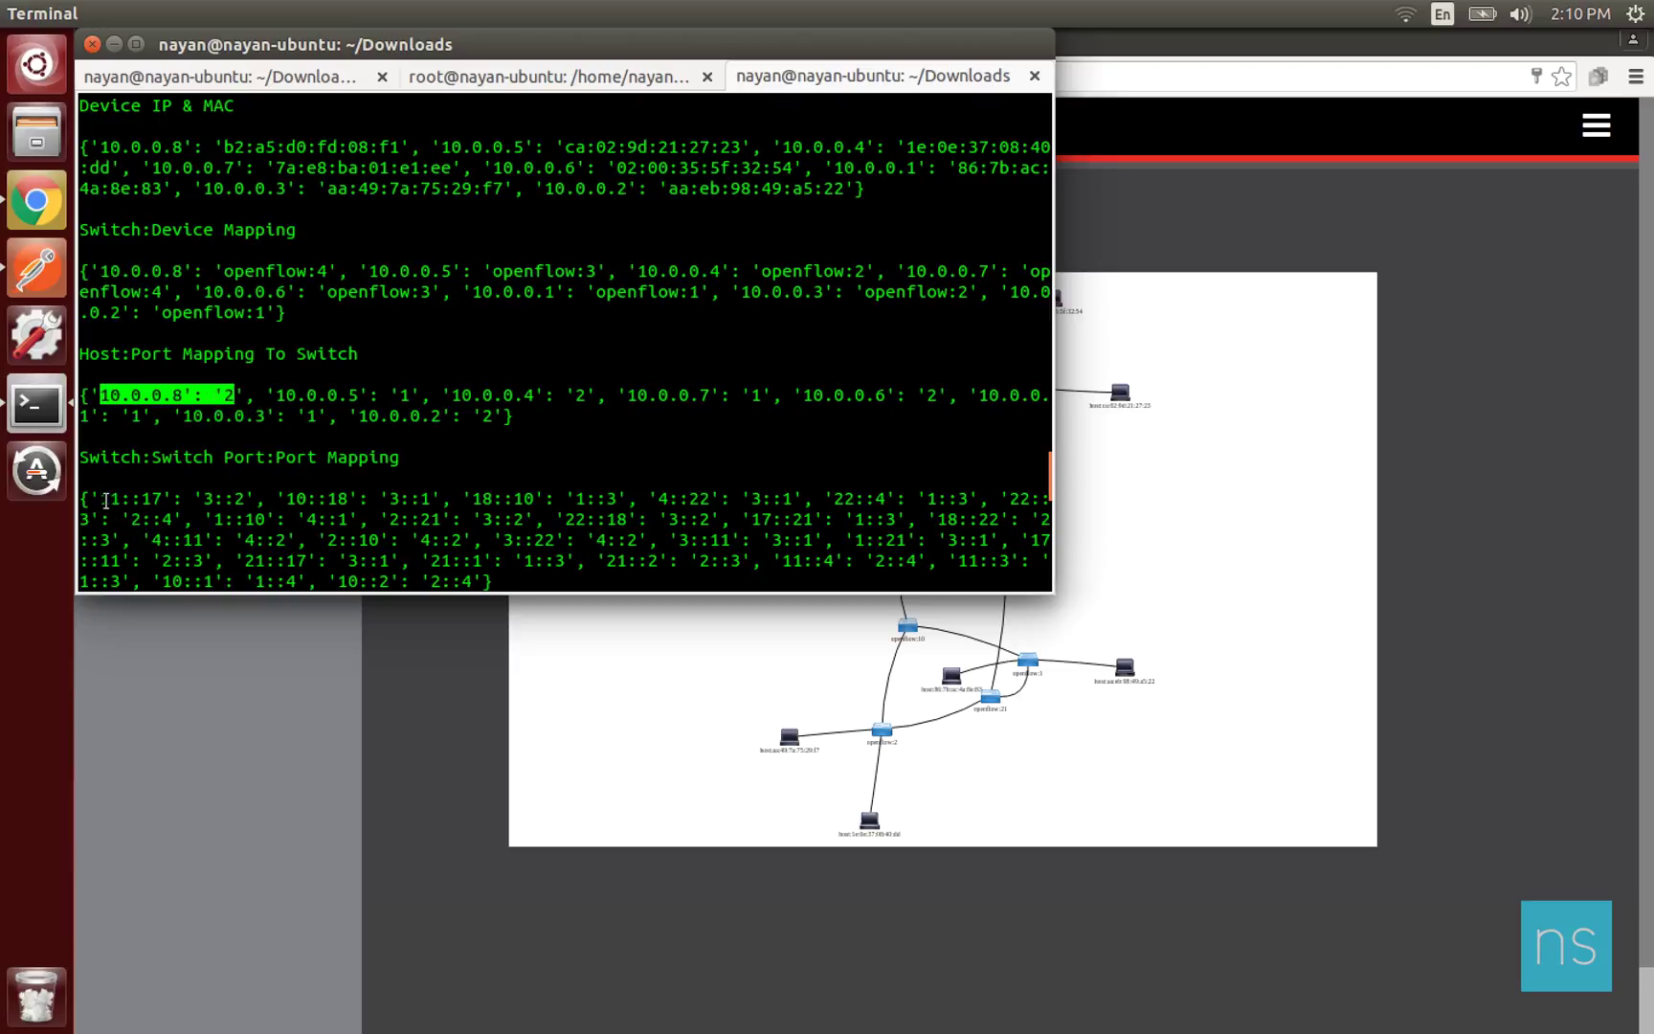
pyautogui.moveTo(105, 498); pyautogui.dragTo(246, 499)
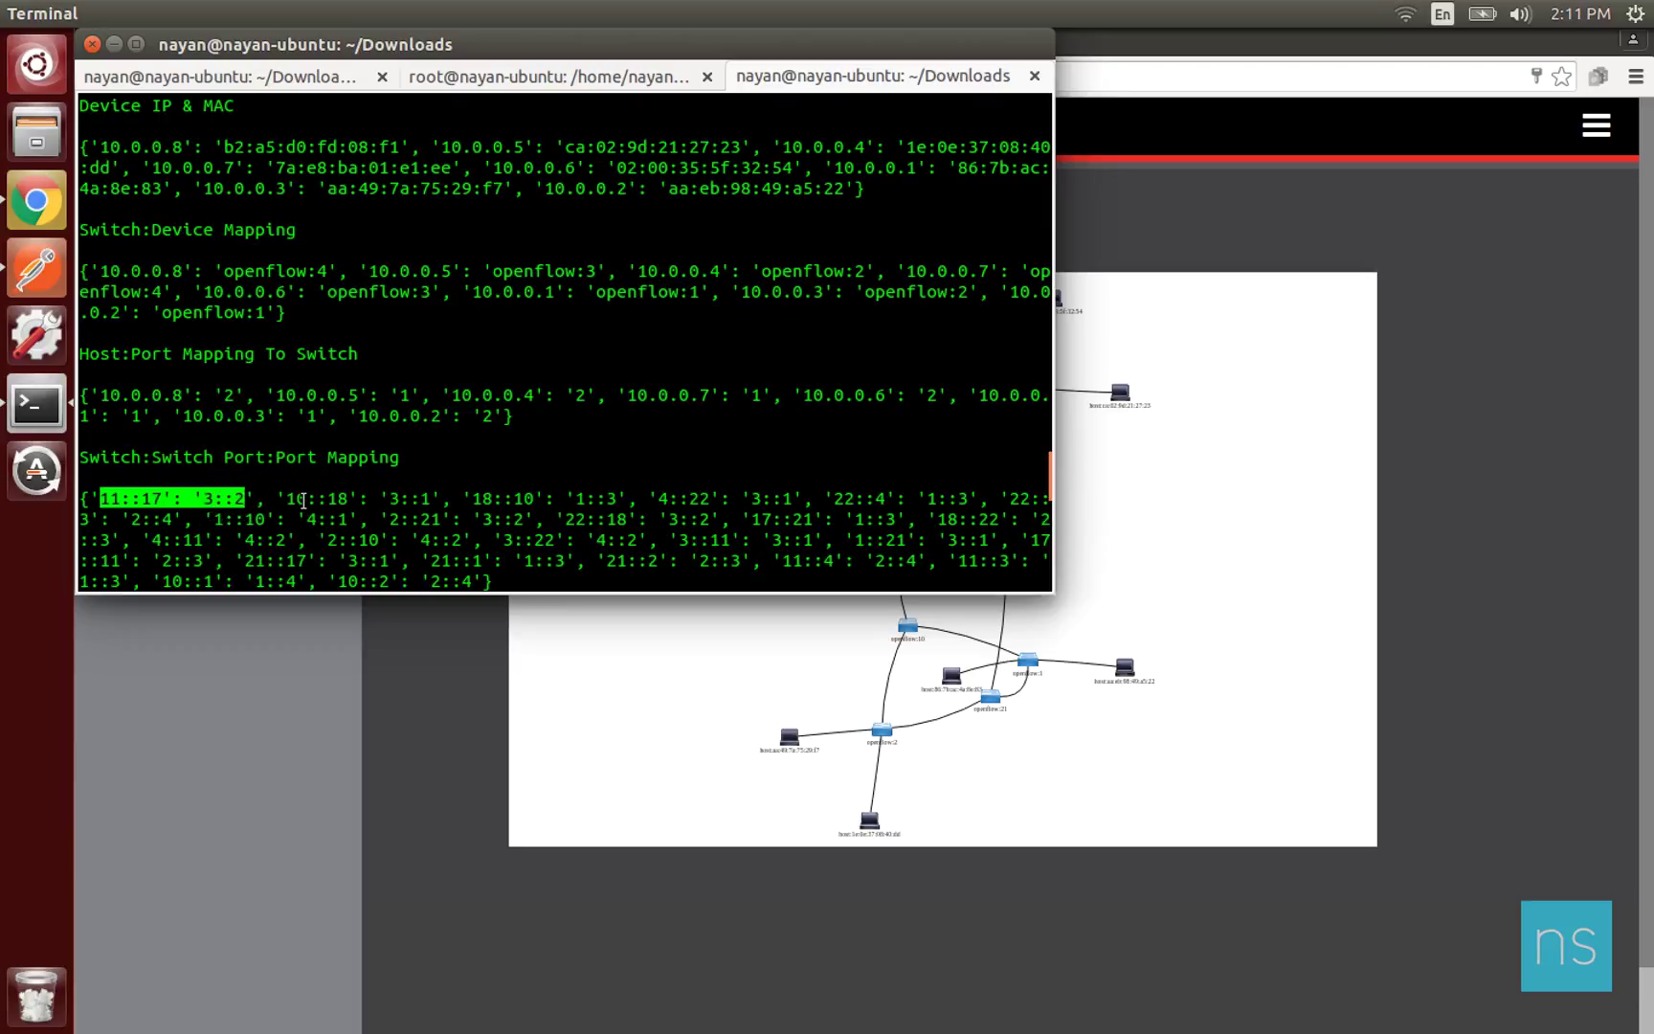
# Mark the two candidate paths [2, 10, 1] and [2, 21, 1] in the output.
pyautogui.scroll(-2, 304, 501)
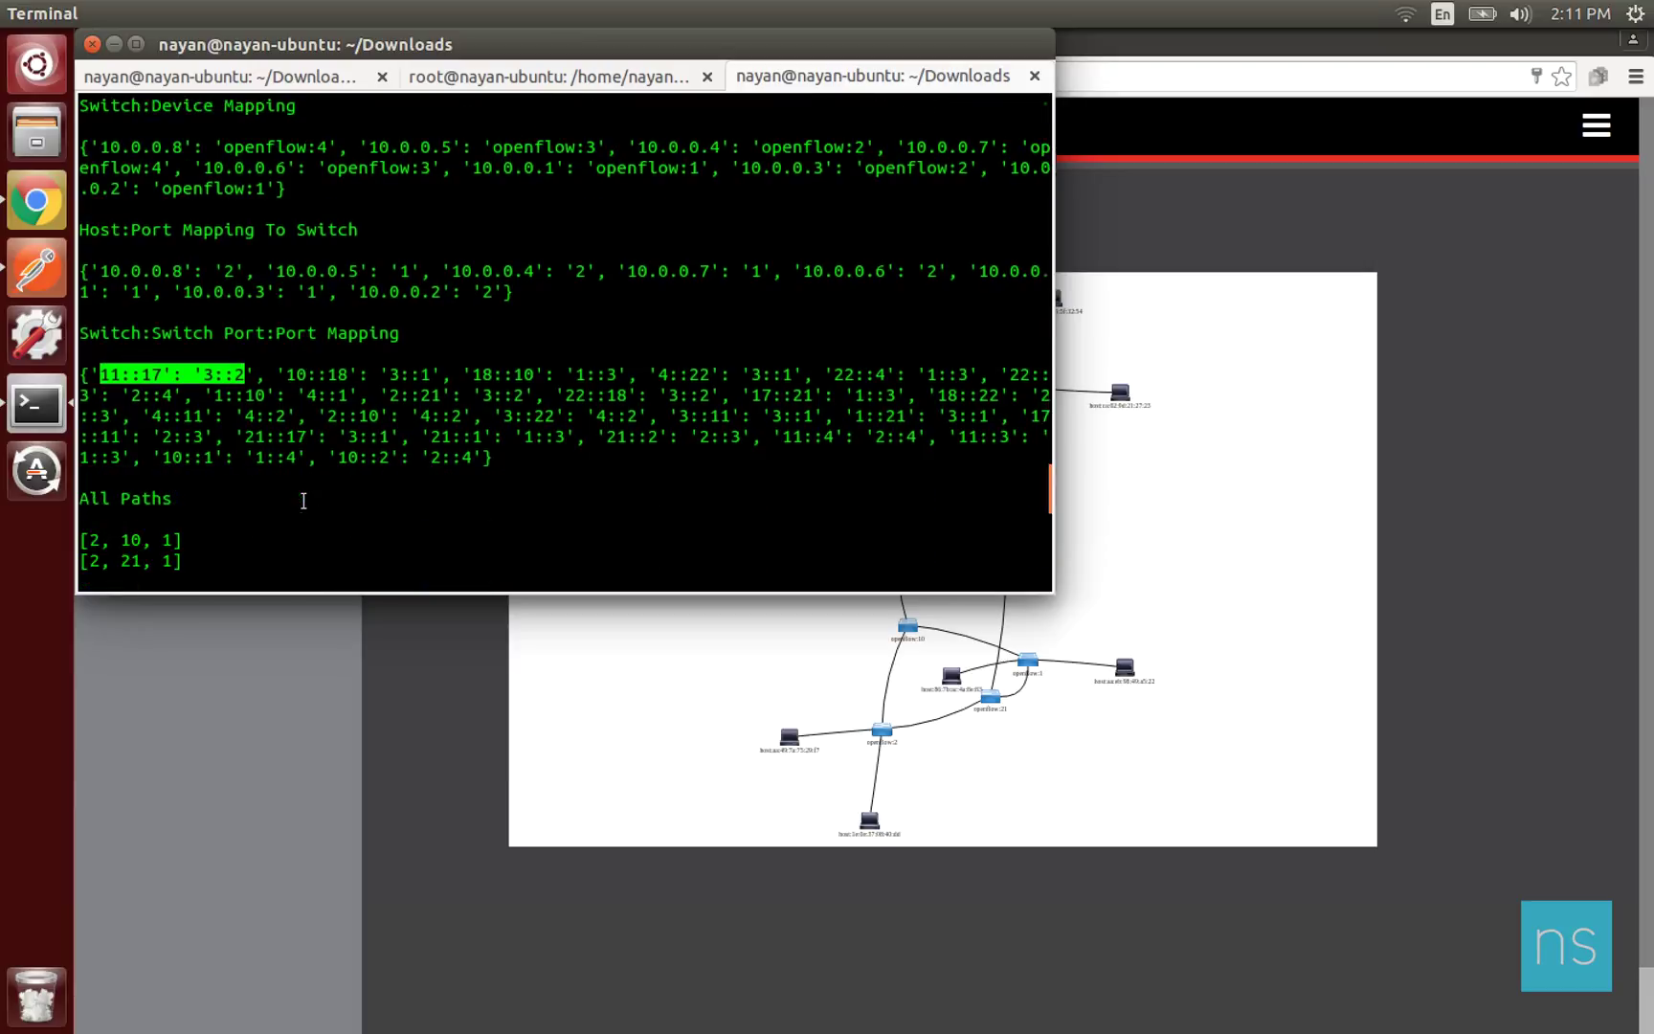
pyautogui.scroll(-3, 304, 500)
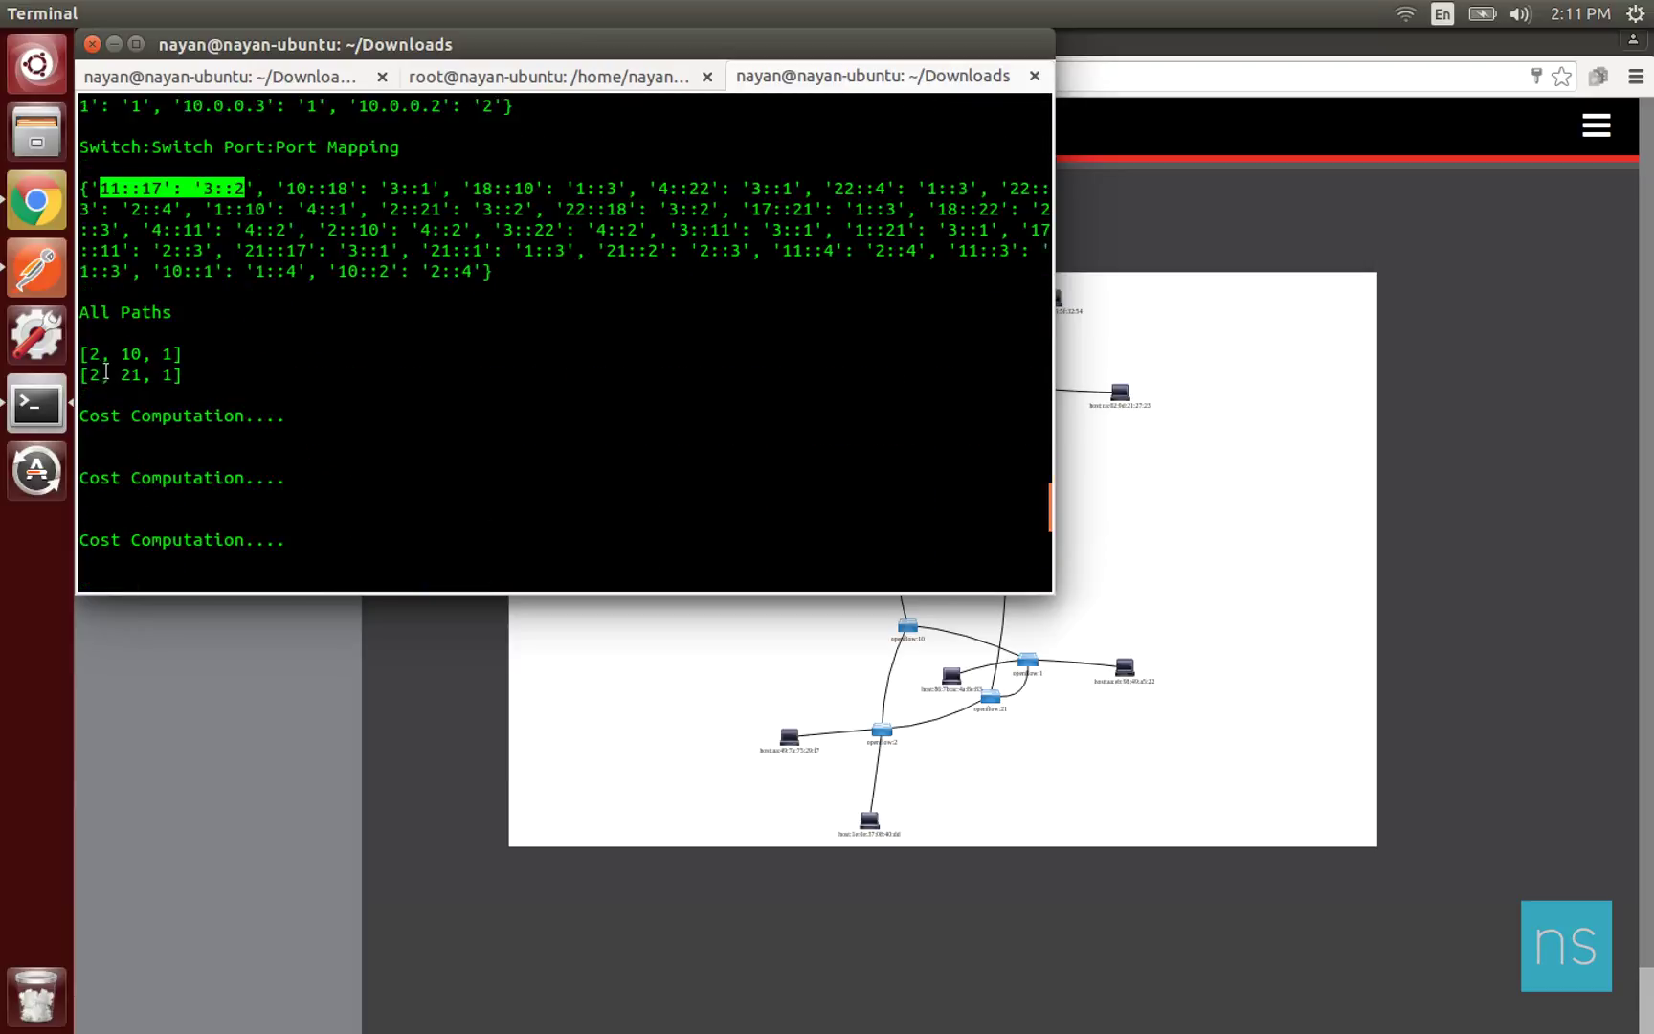
pyautogui.click(93, 359)
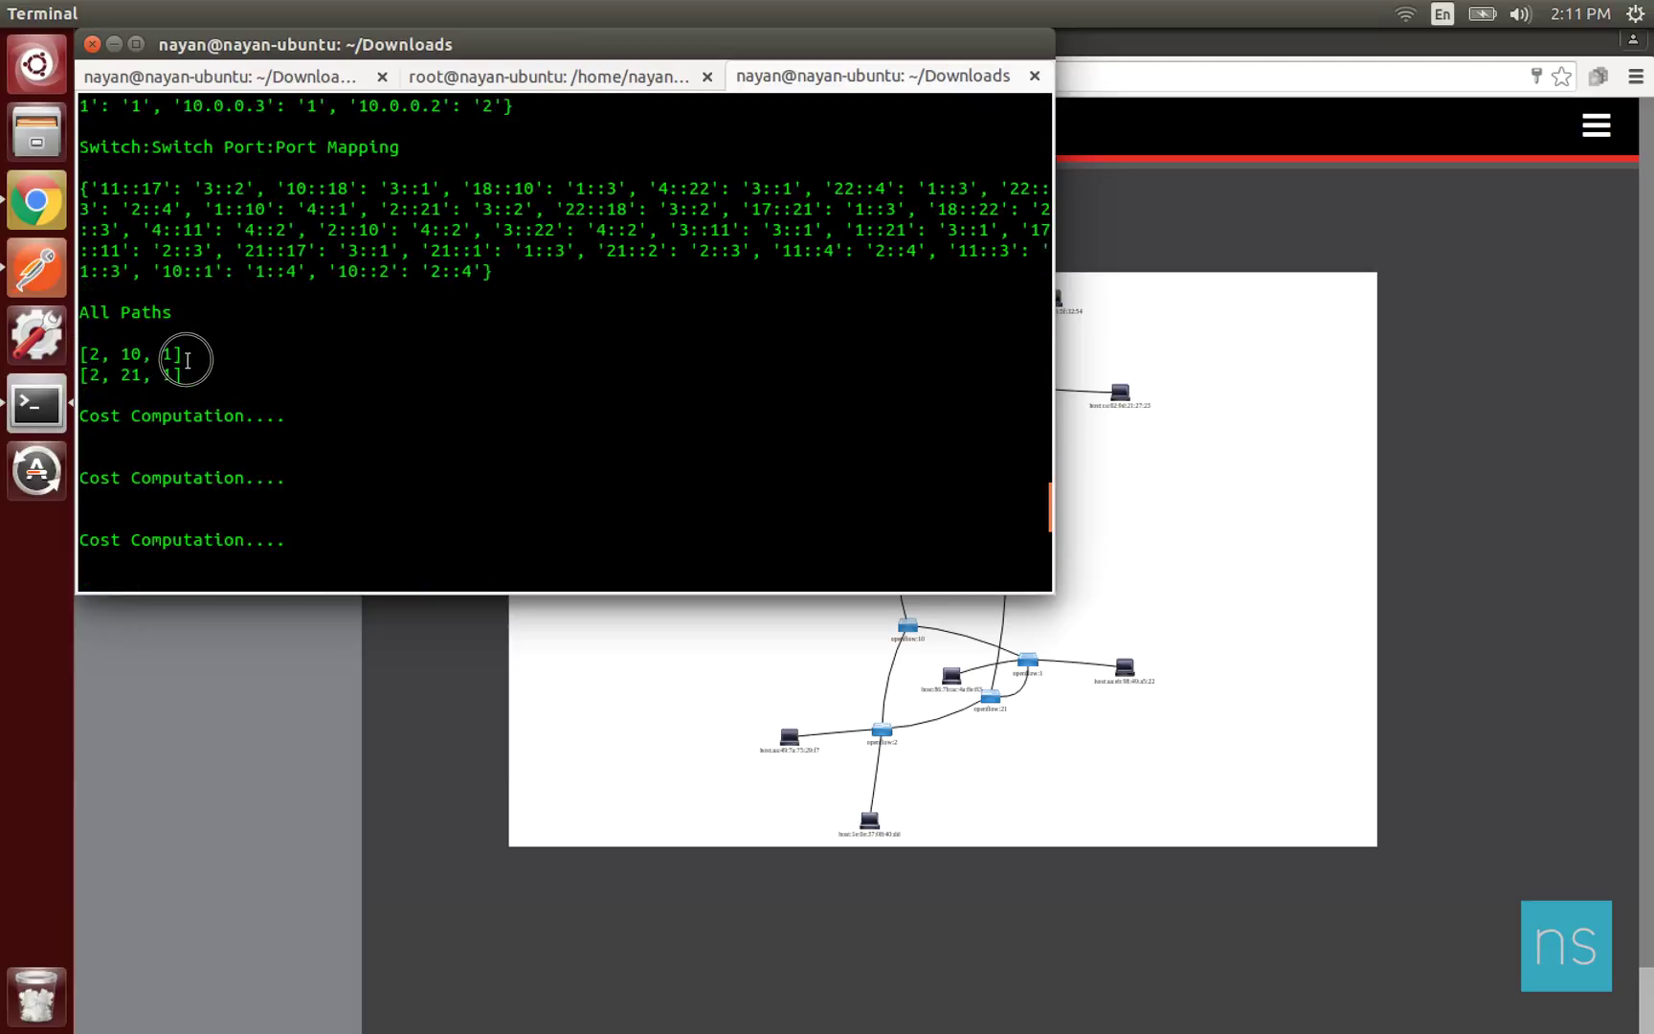
pyautogui.moveTo(189, 369); pyautogui.dragTo(183, 376)
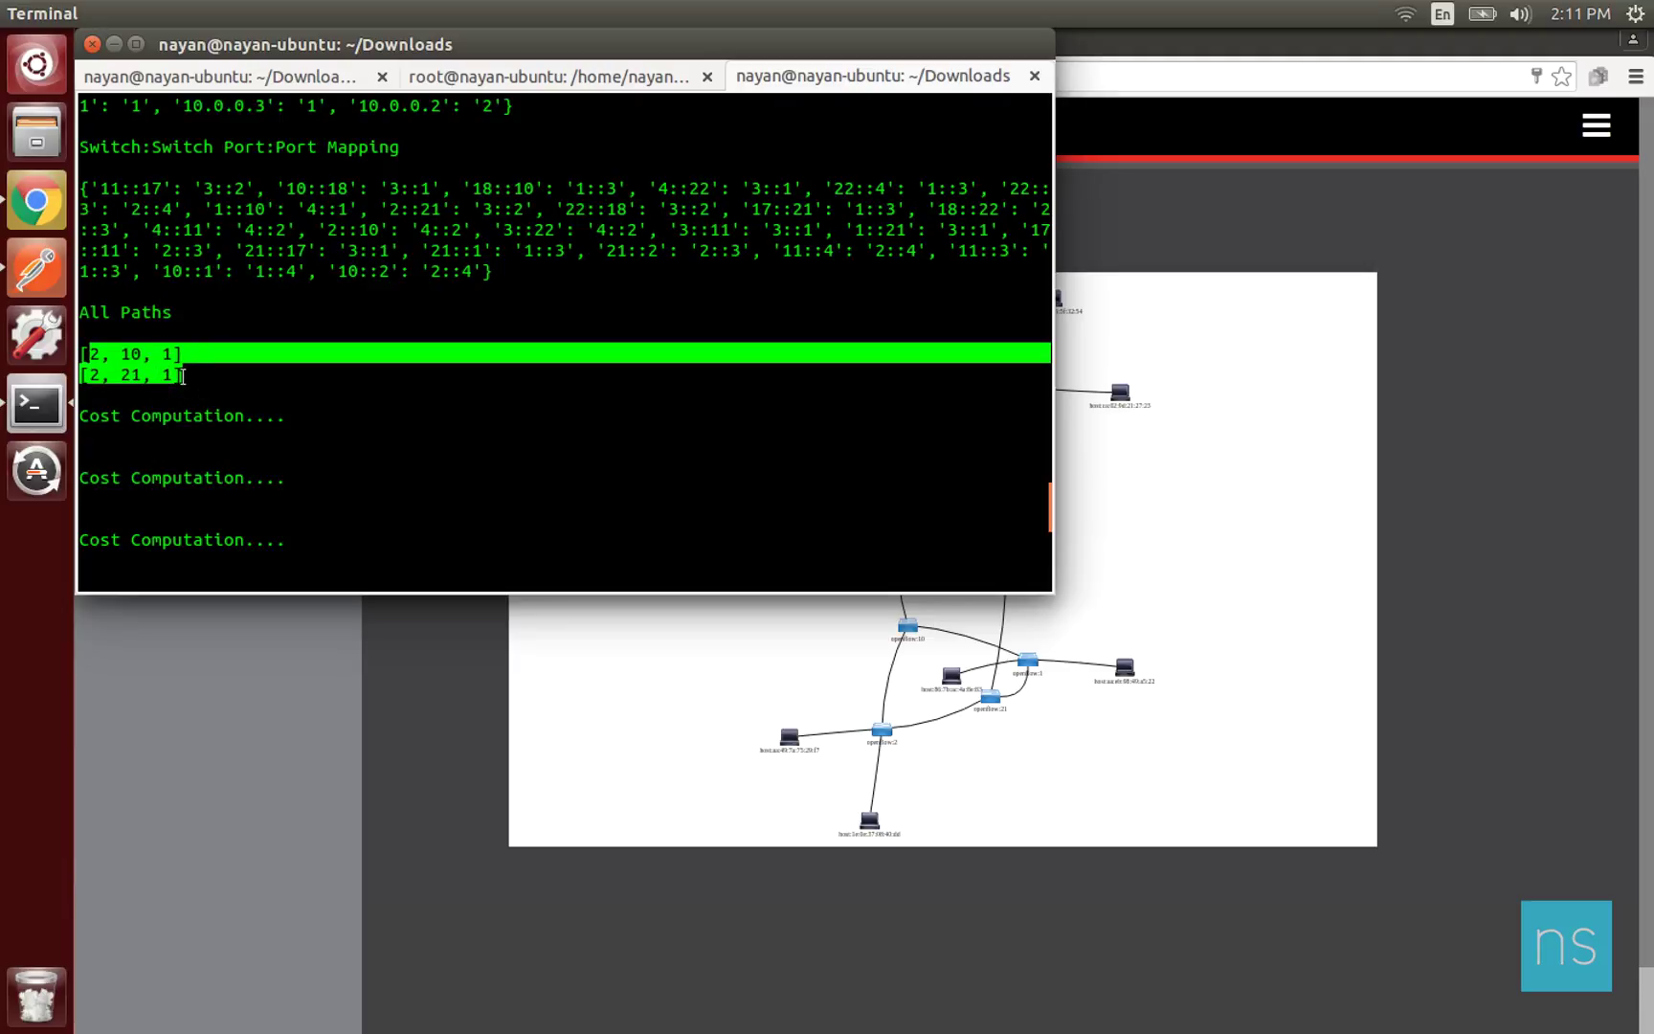
pyautogui.click(276, 370)
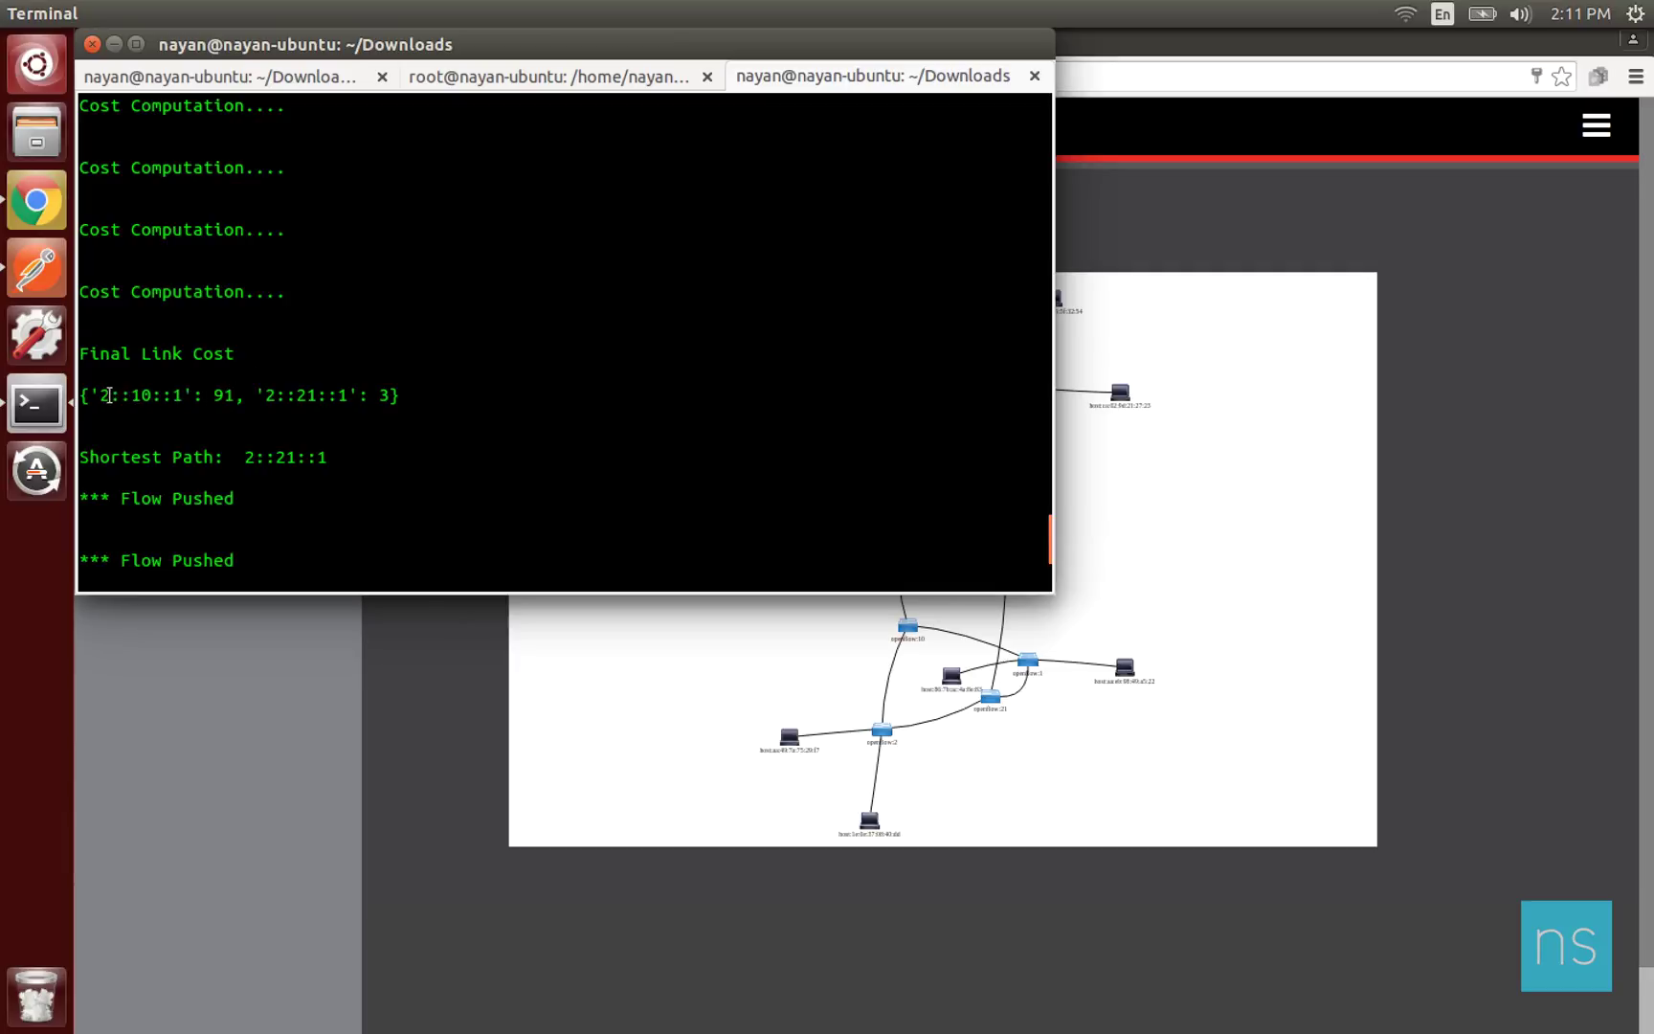
# Highlight the 2::10::1 final link cost of 91, then clear the selection.
pyautogui.moveTo(103, 393); pyautogui.dragTo(234, 396)
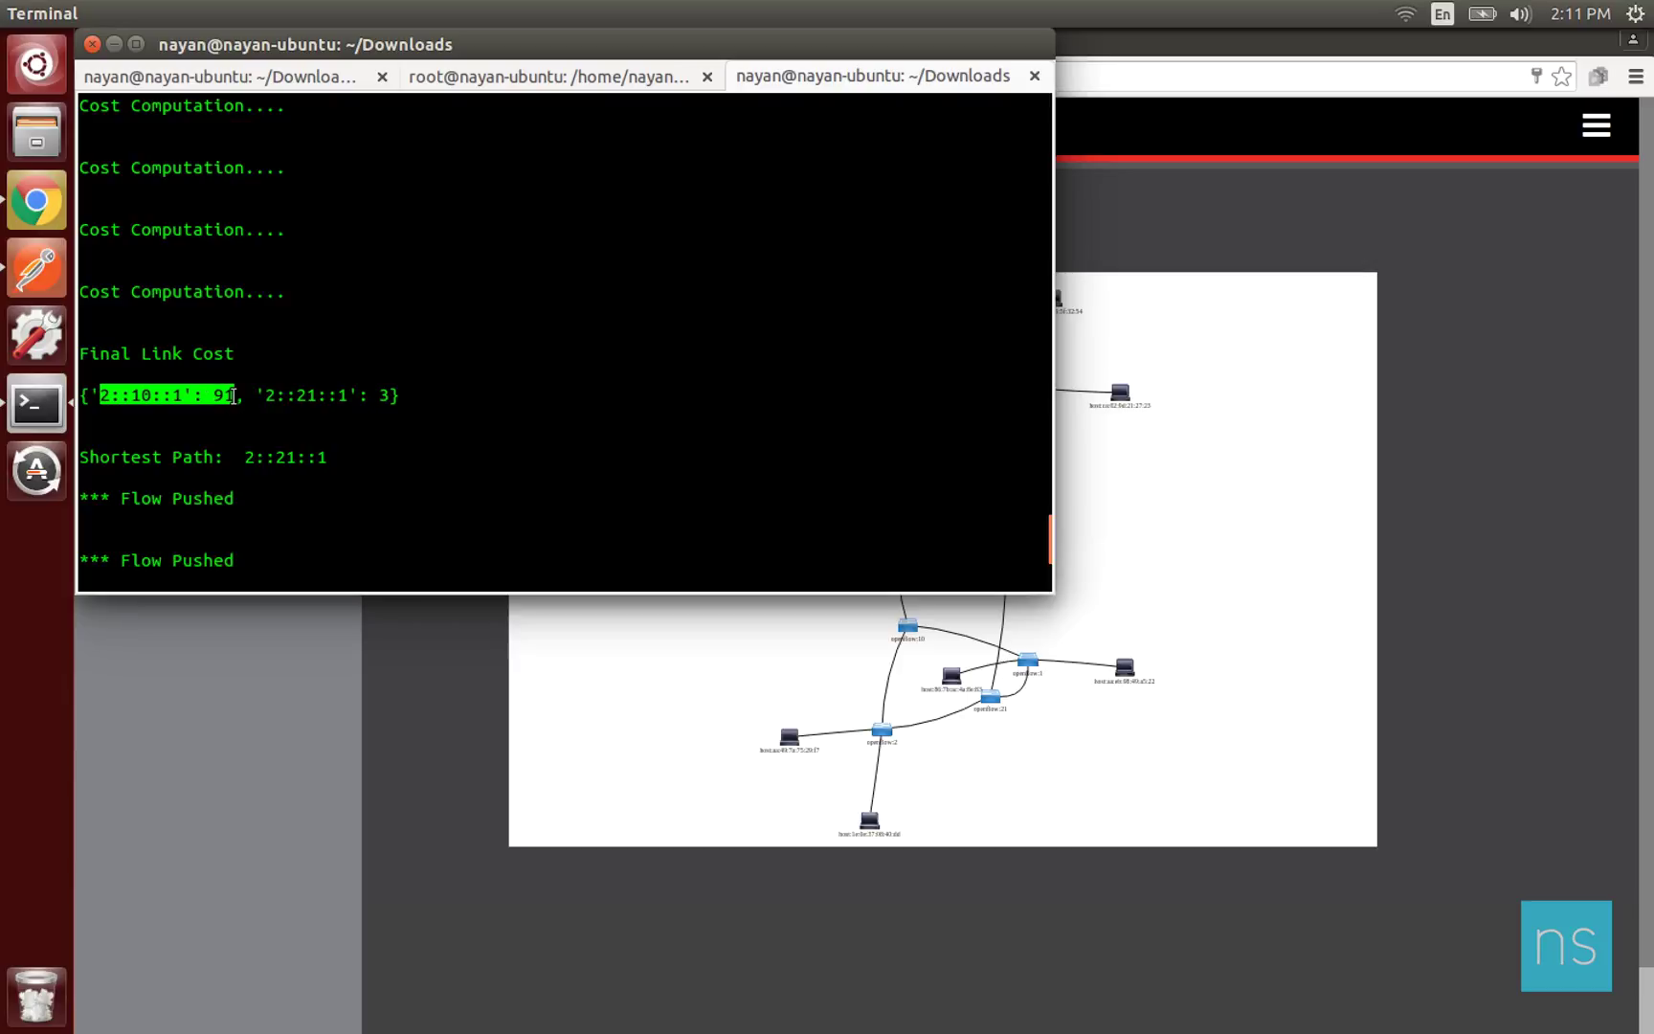
pyautogui.click(386, 398)
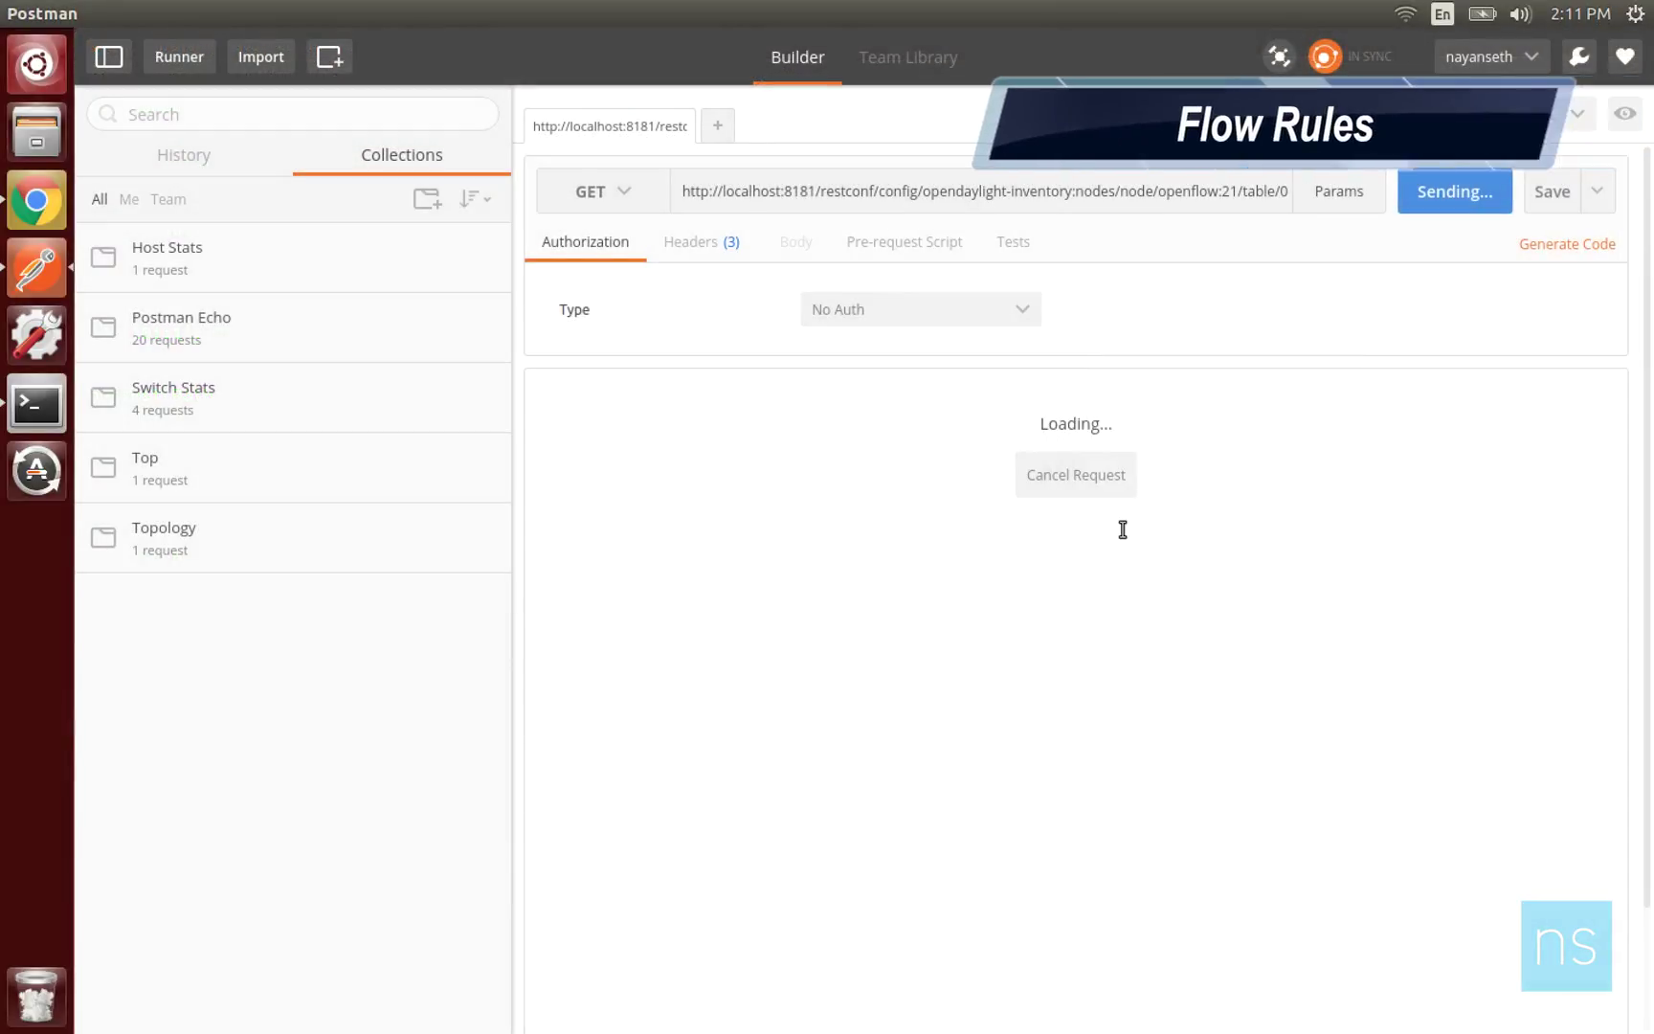
# Check switch 21 in the request URL and the flows' source IPs 10.0.0.1 and 10.0.0.4.
pyautogui.click(1232, 191)
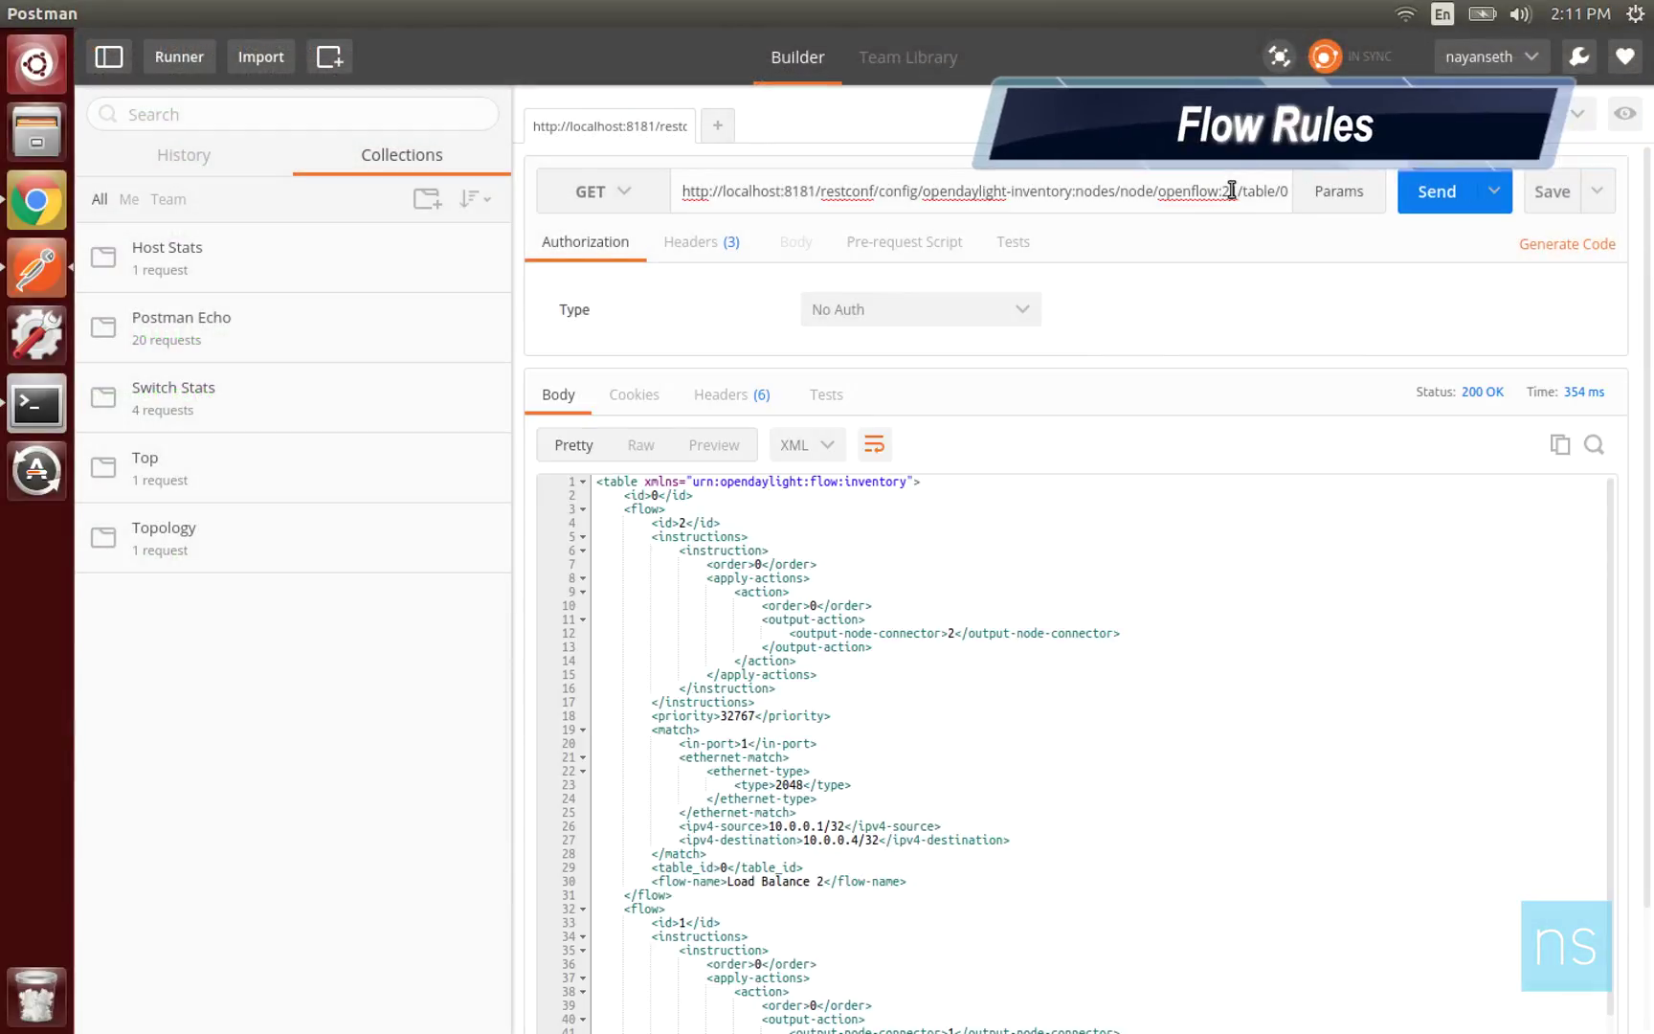
pyautogui.doubleClick(1232, 191)
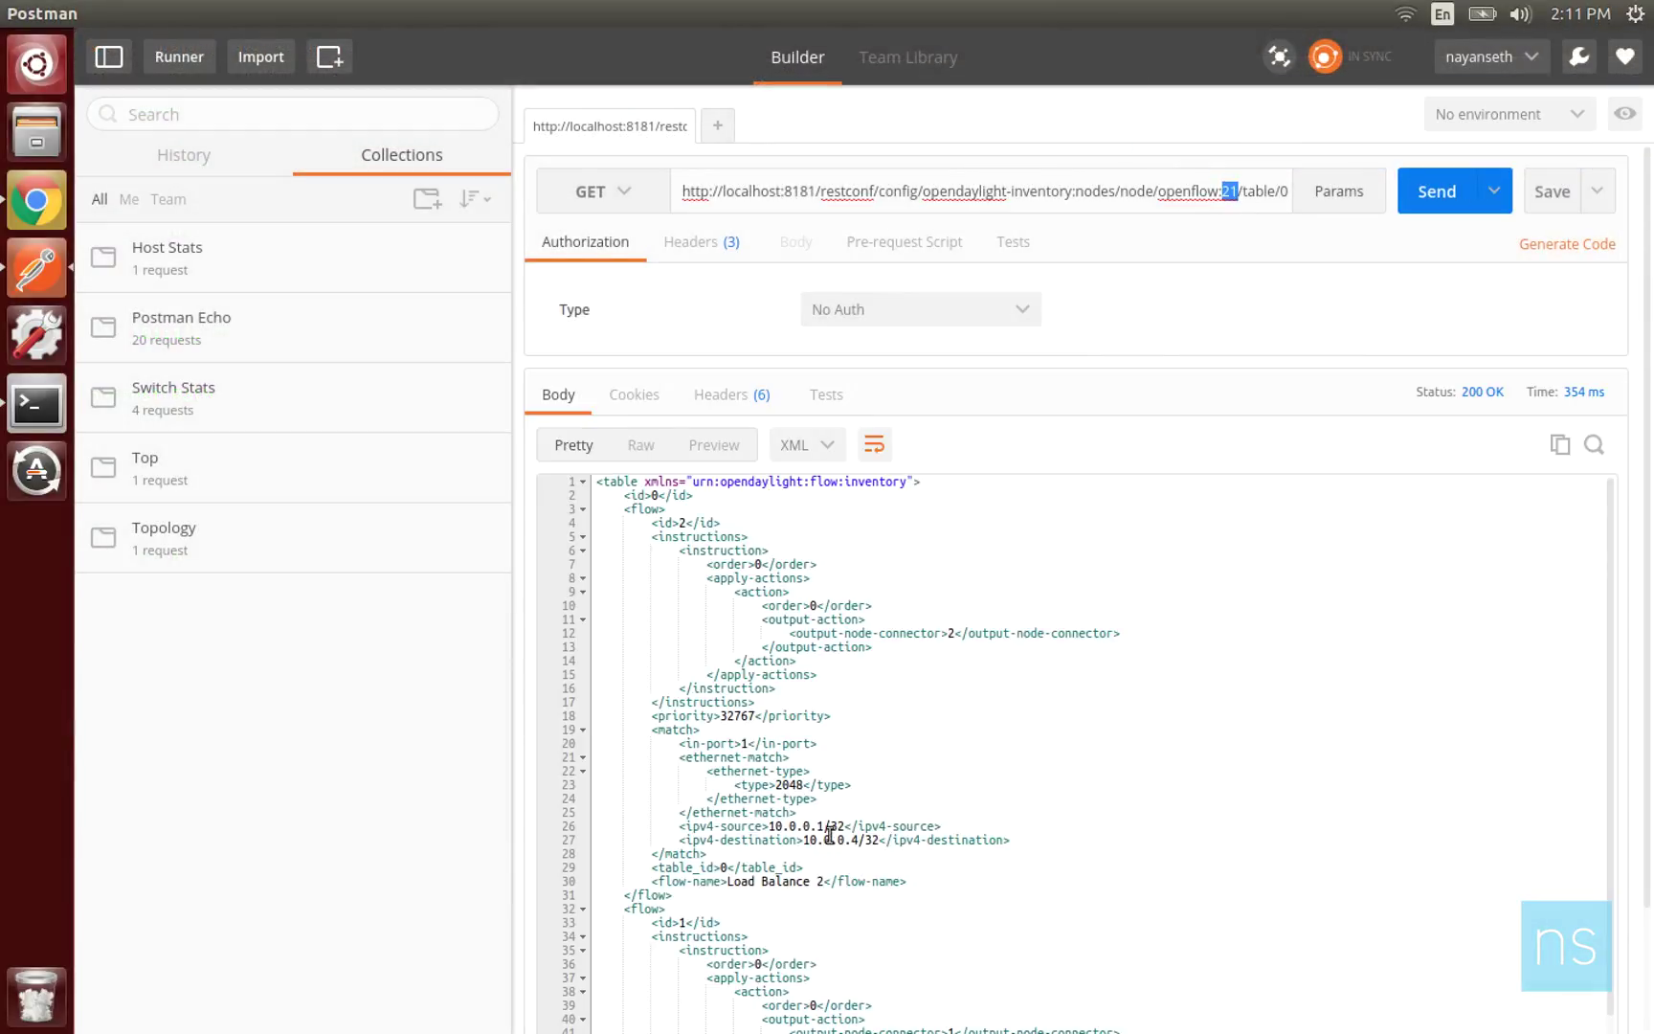
pyautogui.scroll(-4, 825, 844)
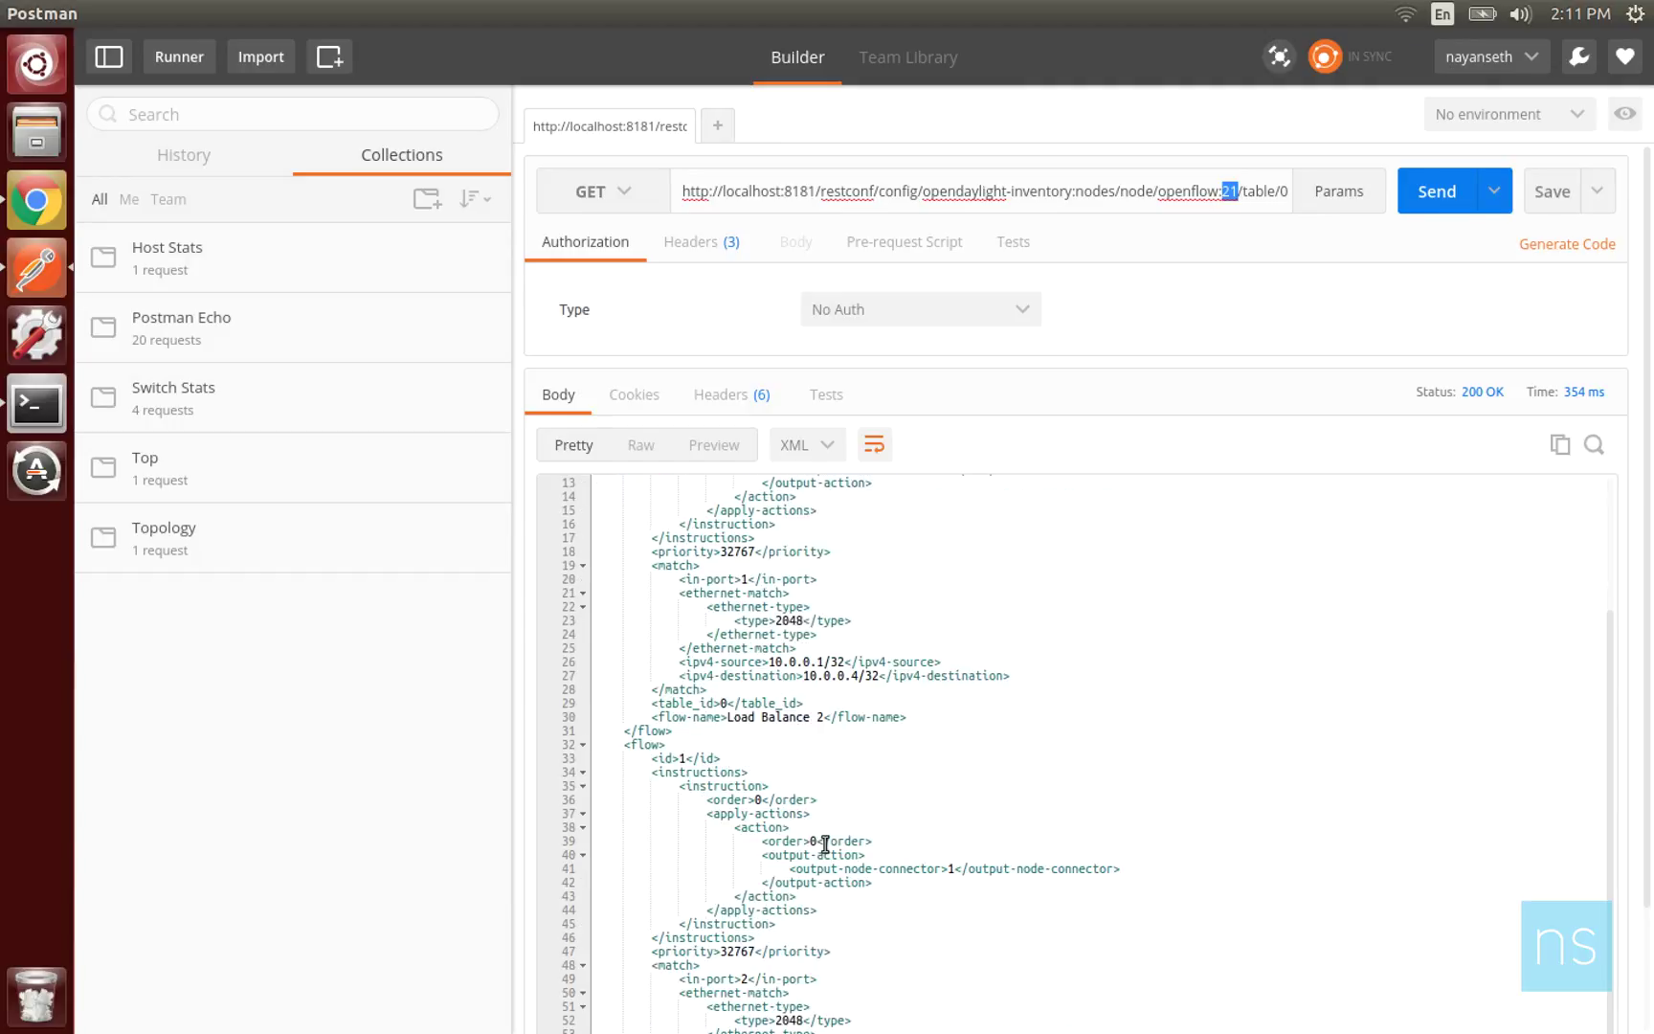
pyautogui.doubleClick(728, 662)
pyautogui.moveTo(802, 662); pyautogui.dragTo(825, 661)
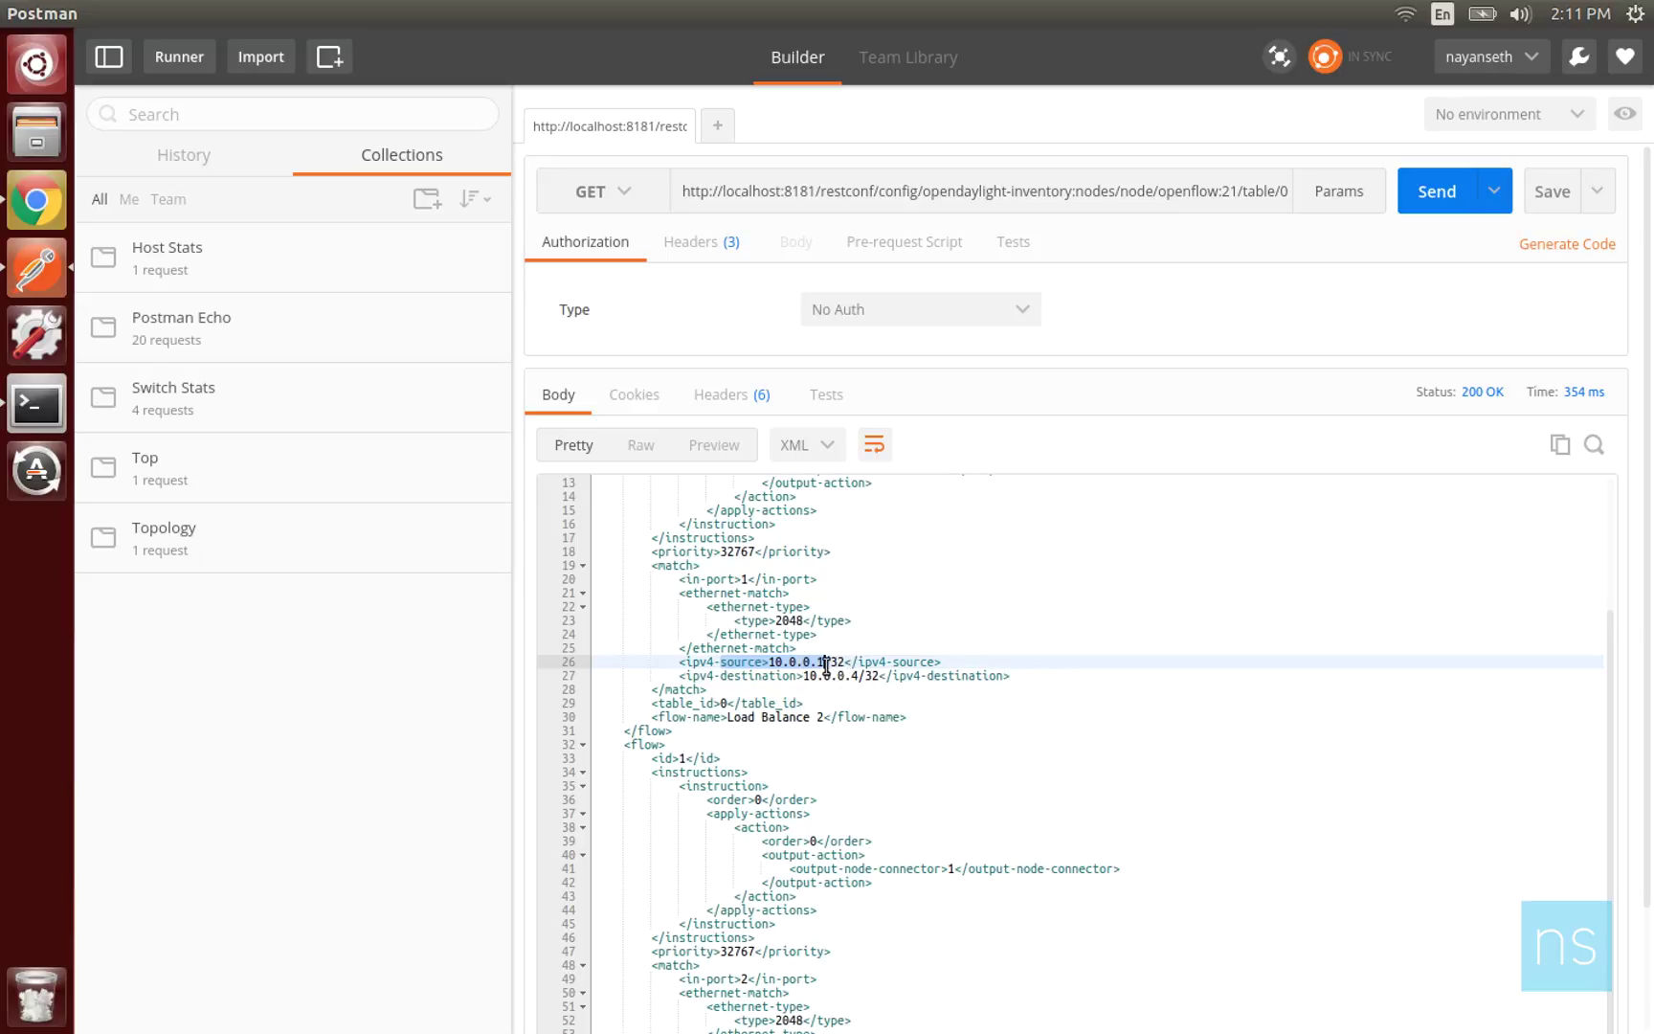
pyautogui.scroll(-3, 825, 889)
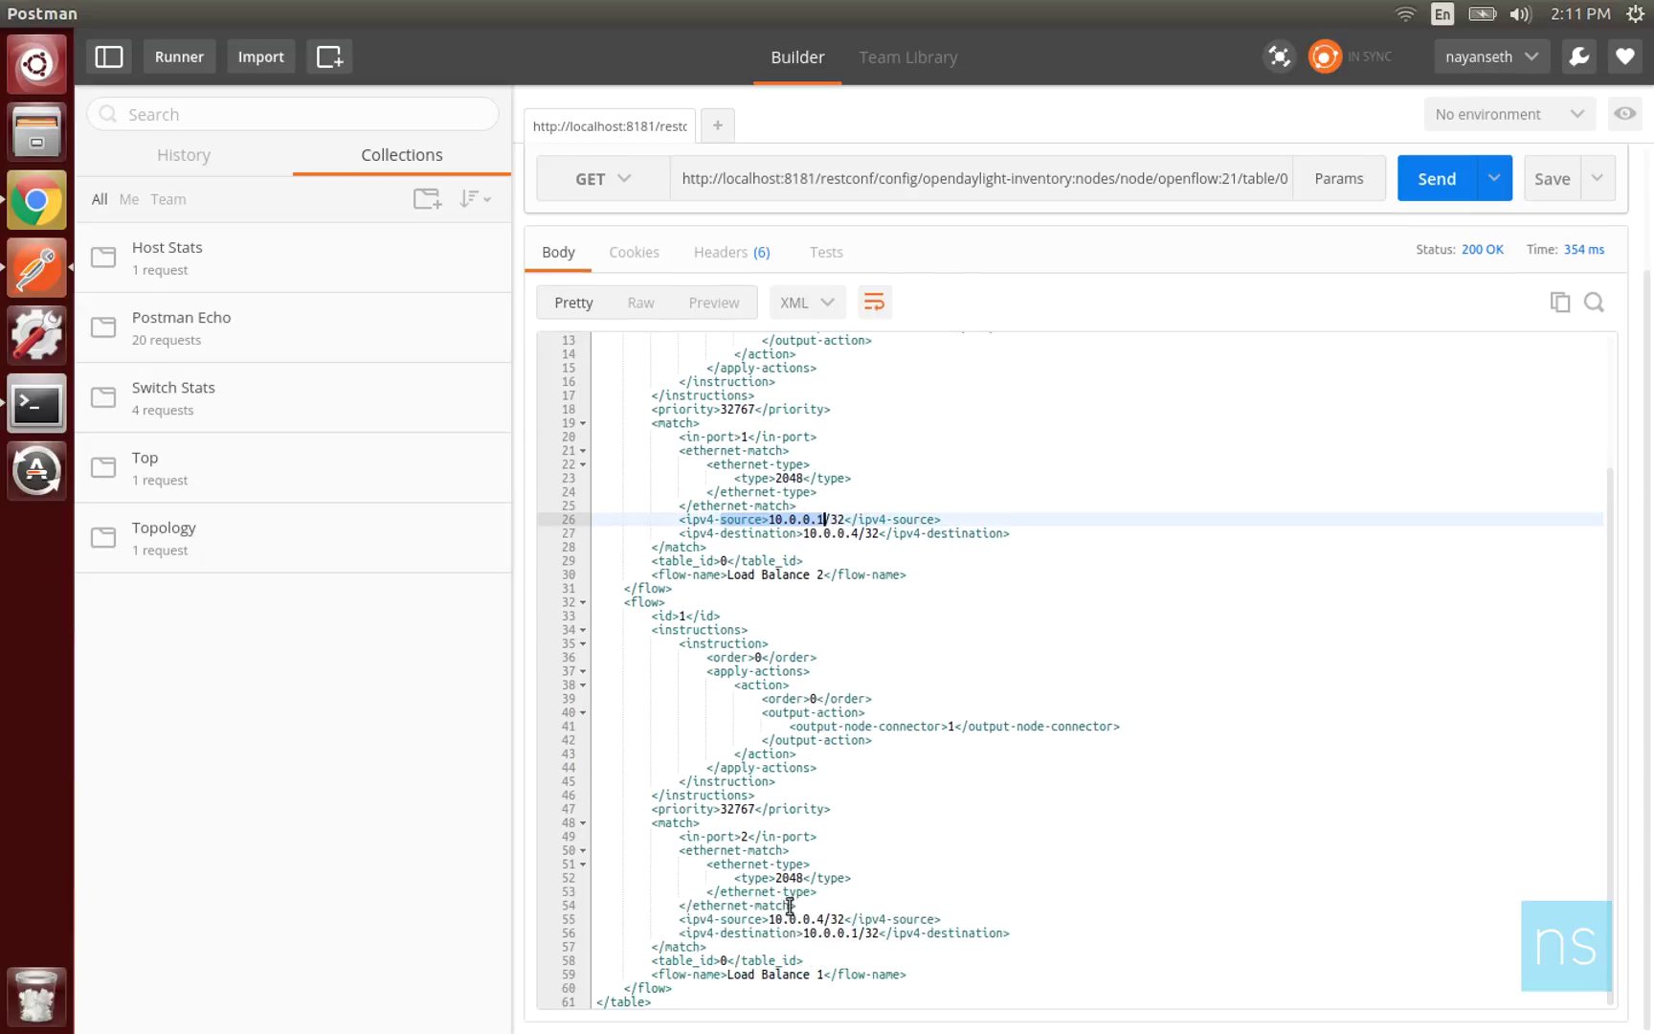
pyautogui.moveTo(769, 919); pyautogui.dragTo(823, 919)
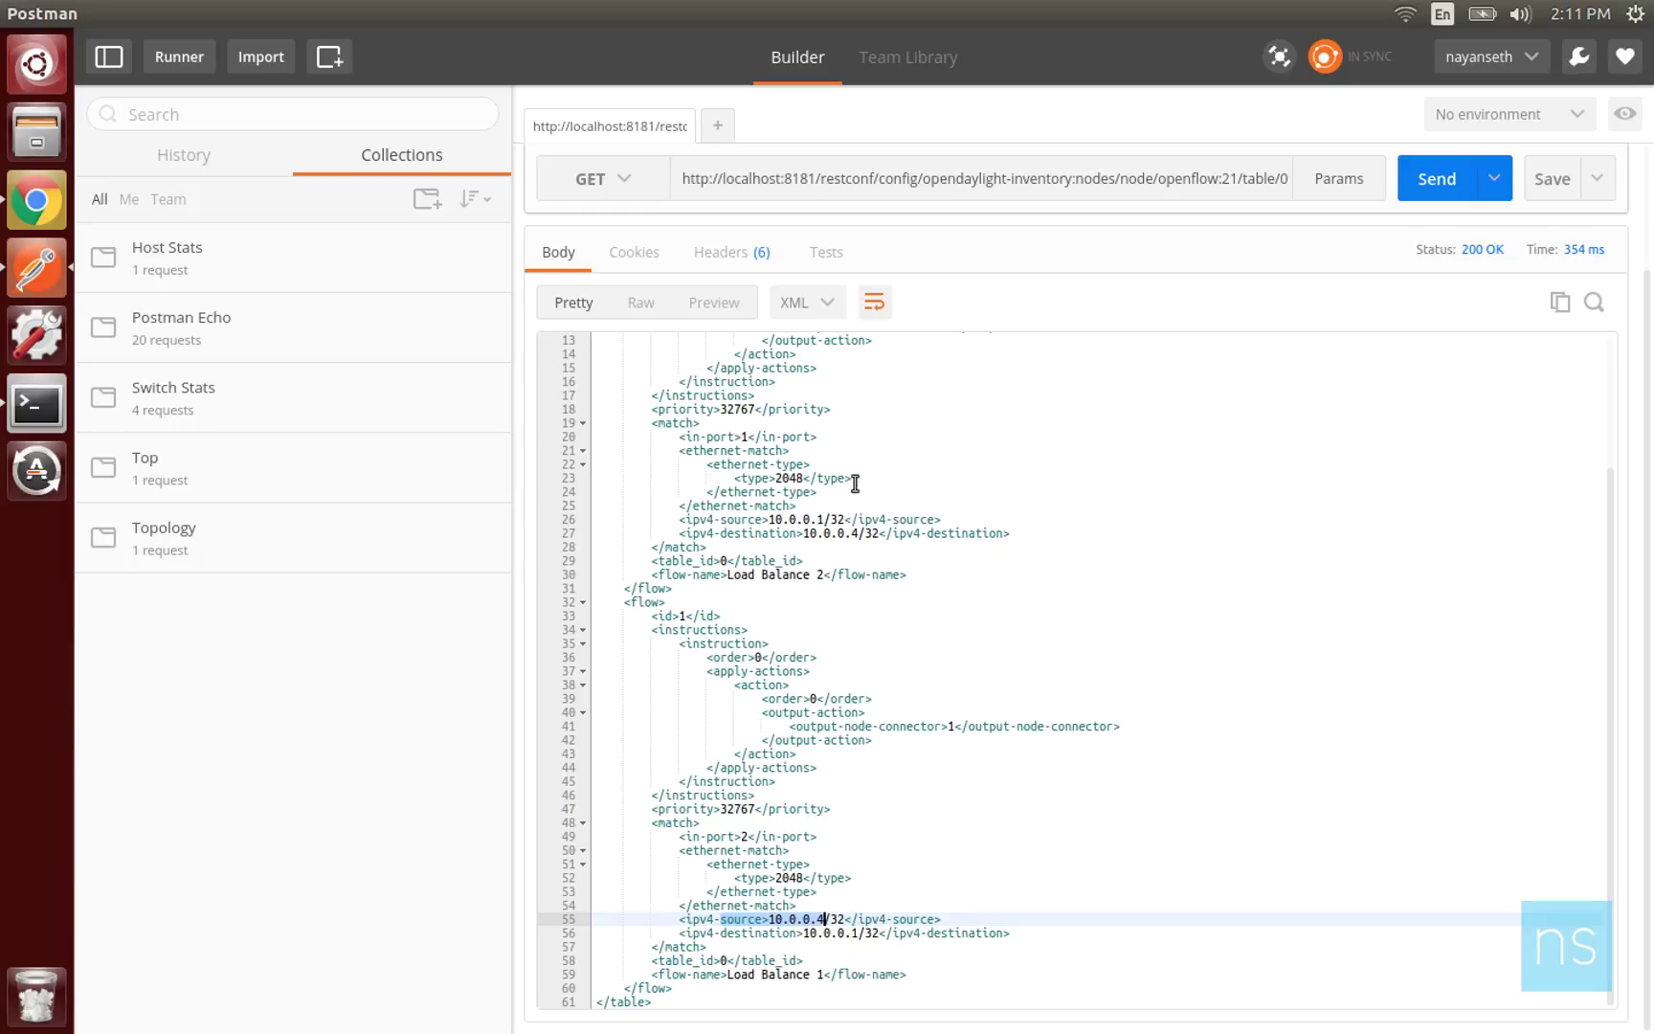
# Confirm the flow's in-port 1 and output connector 2, then start pinging h4 from h1.
pyautogui.click(755, 436)
pyautogui.doubleClick(754, 436)
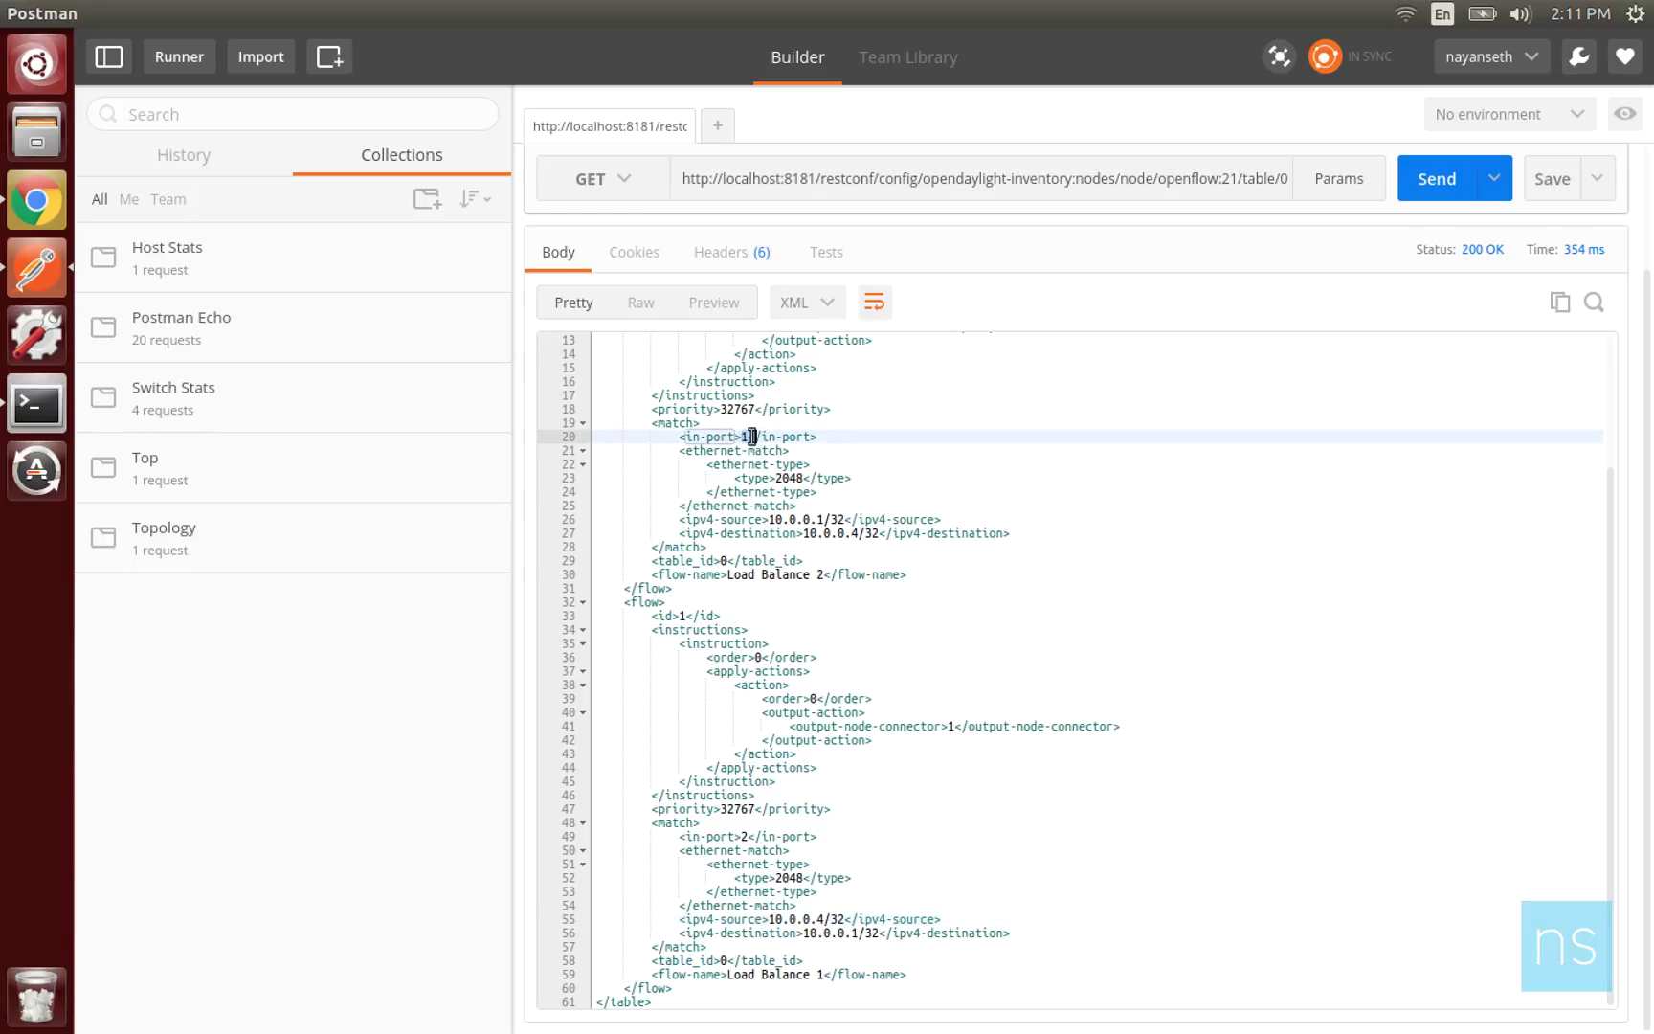
pyautogui.scroll(3, 754, 437)
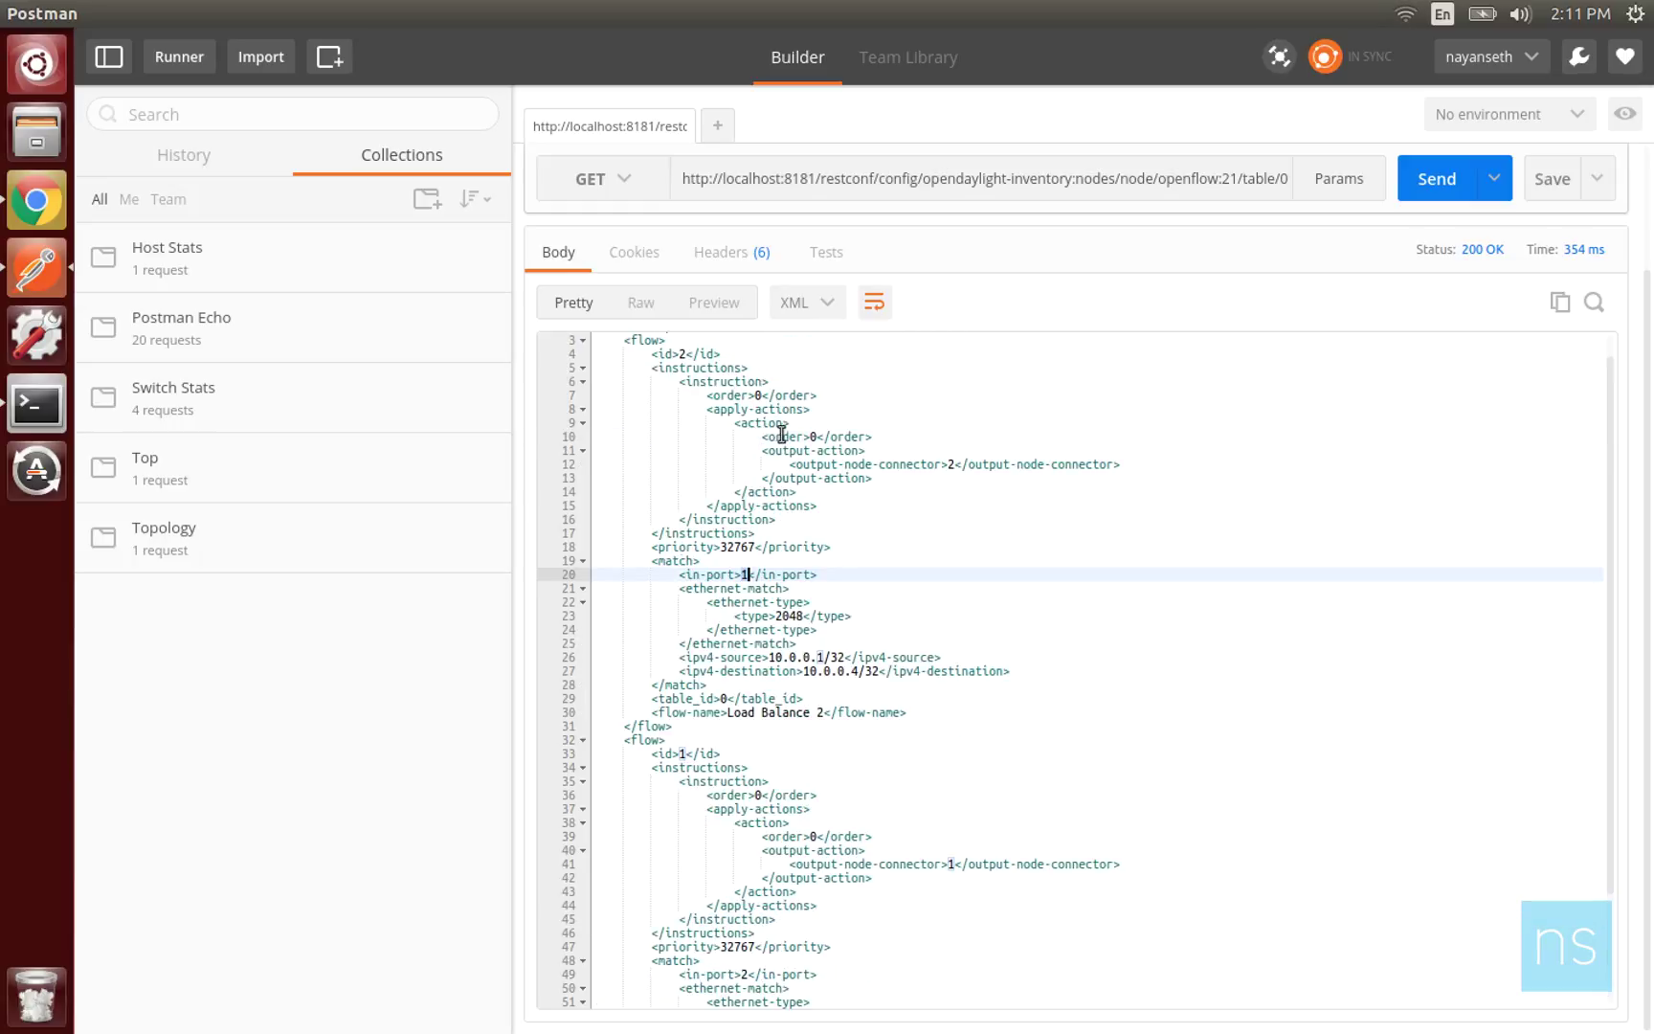
pyautogui.moveTo(794, 465); pyautogui.dragTo(956, 464)
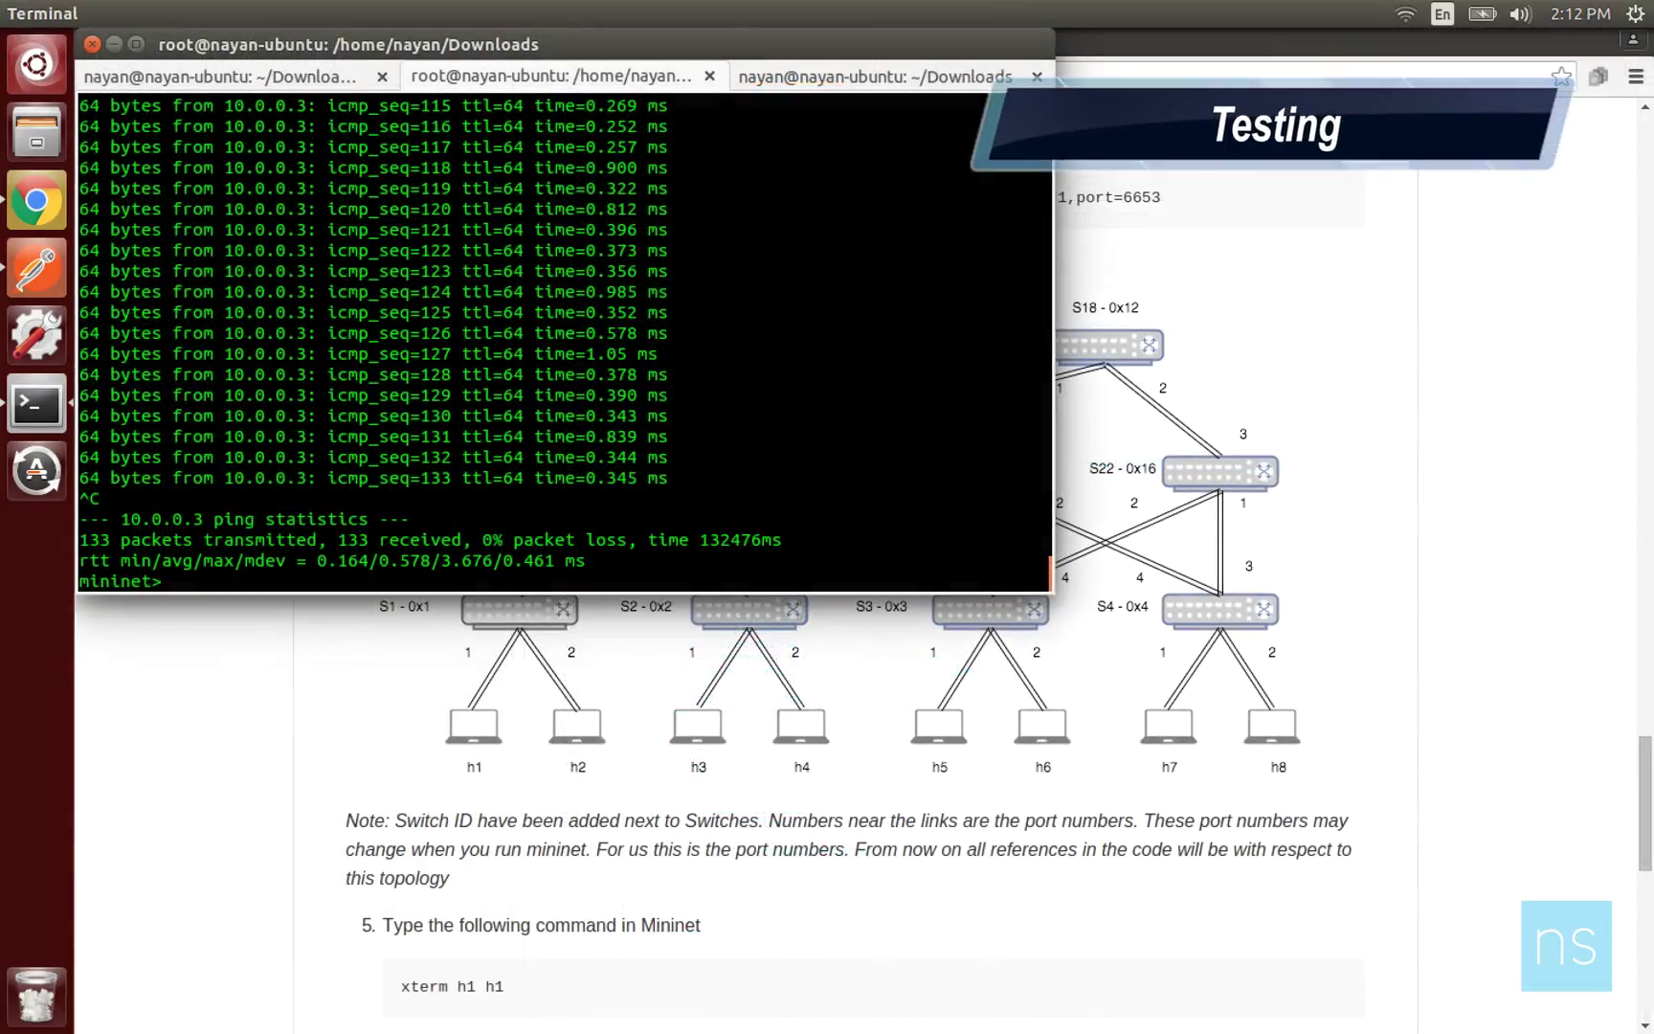
pyautogui.write('h1 ping h')
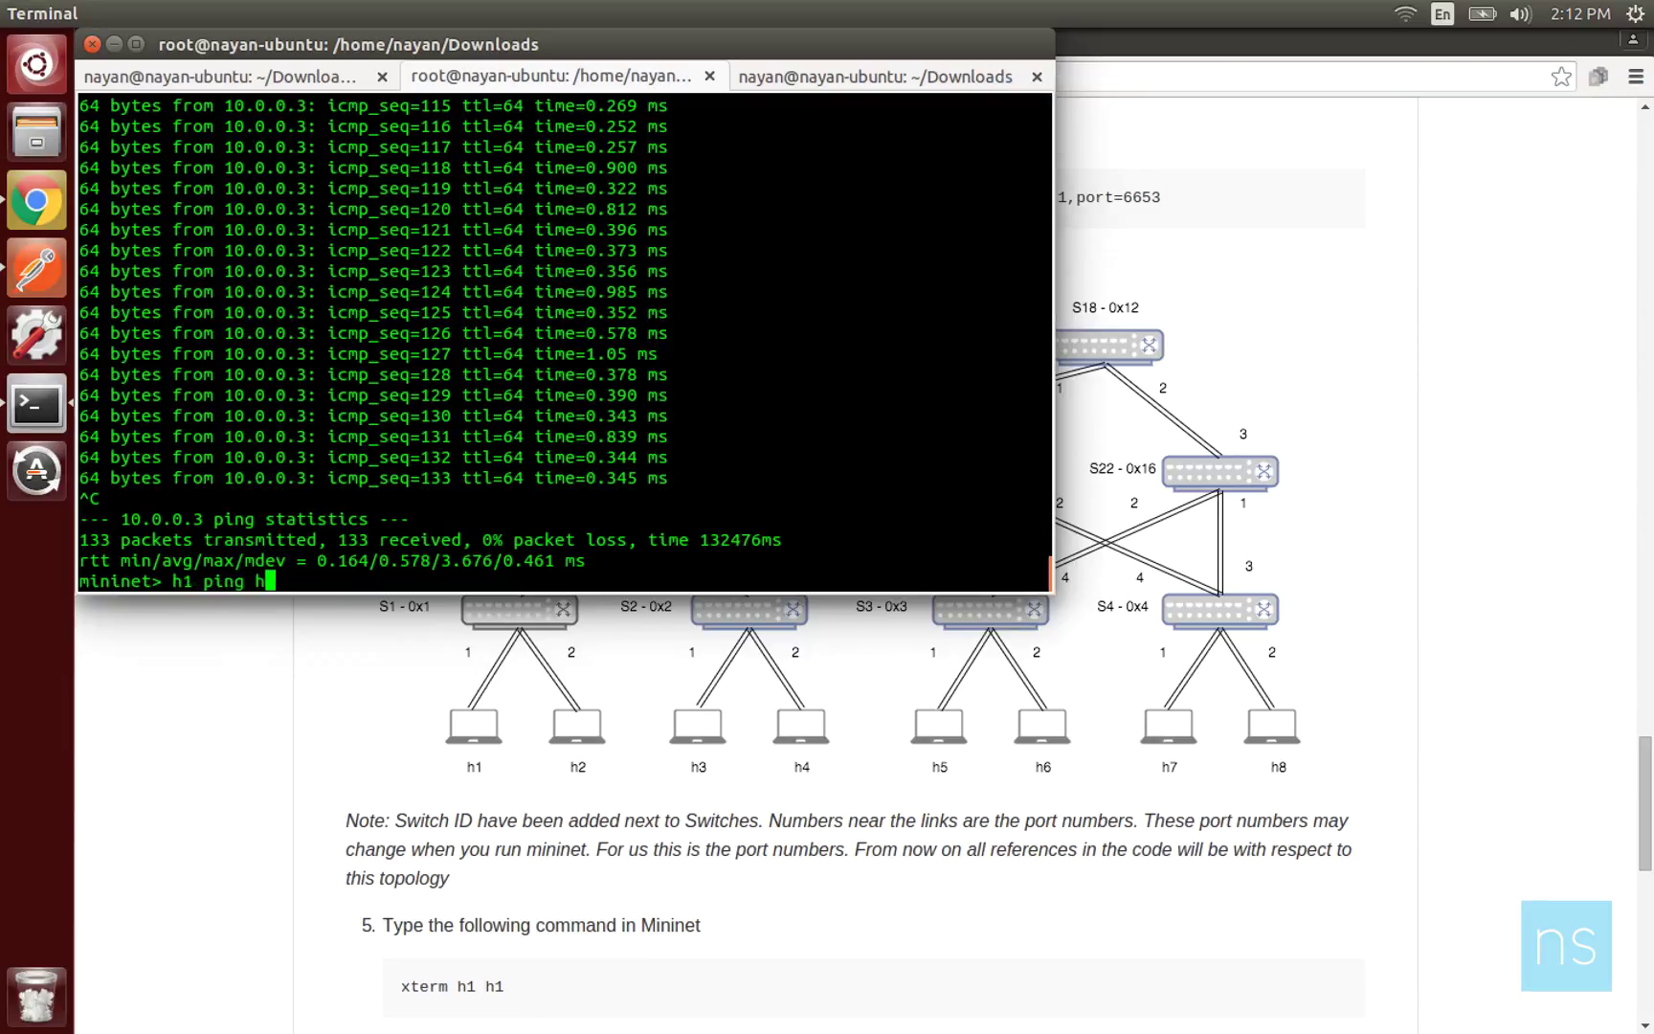
pyautogui.write('4')
pyautogui.press('Return')
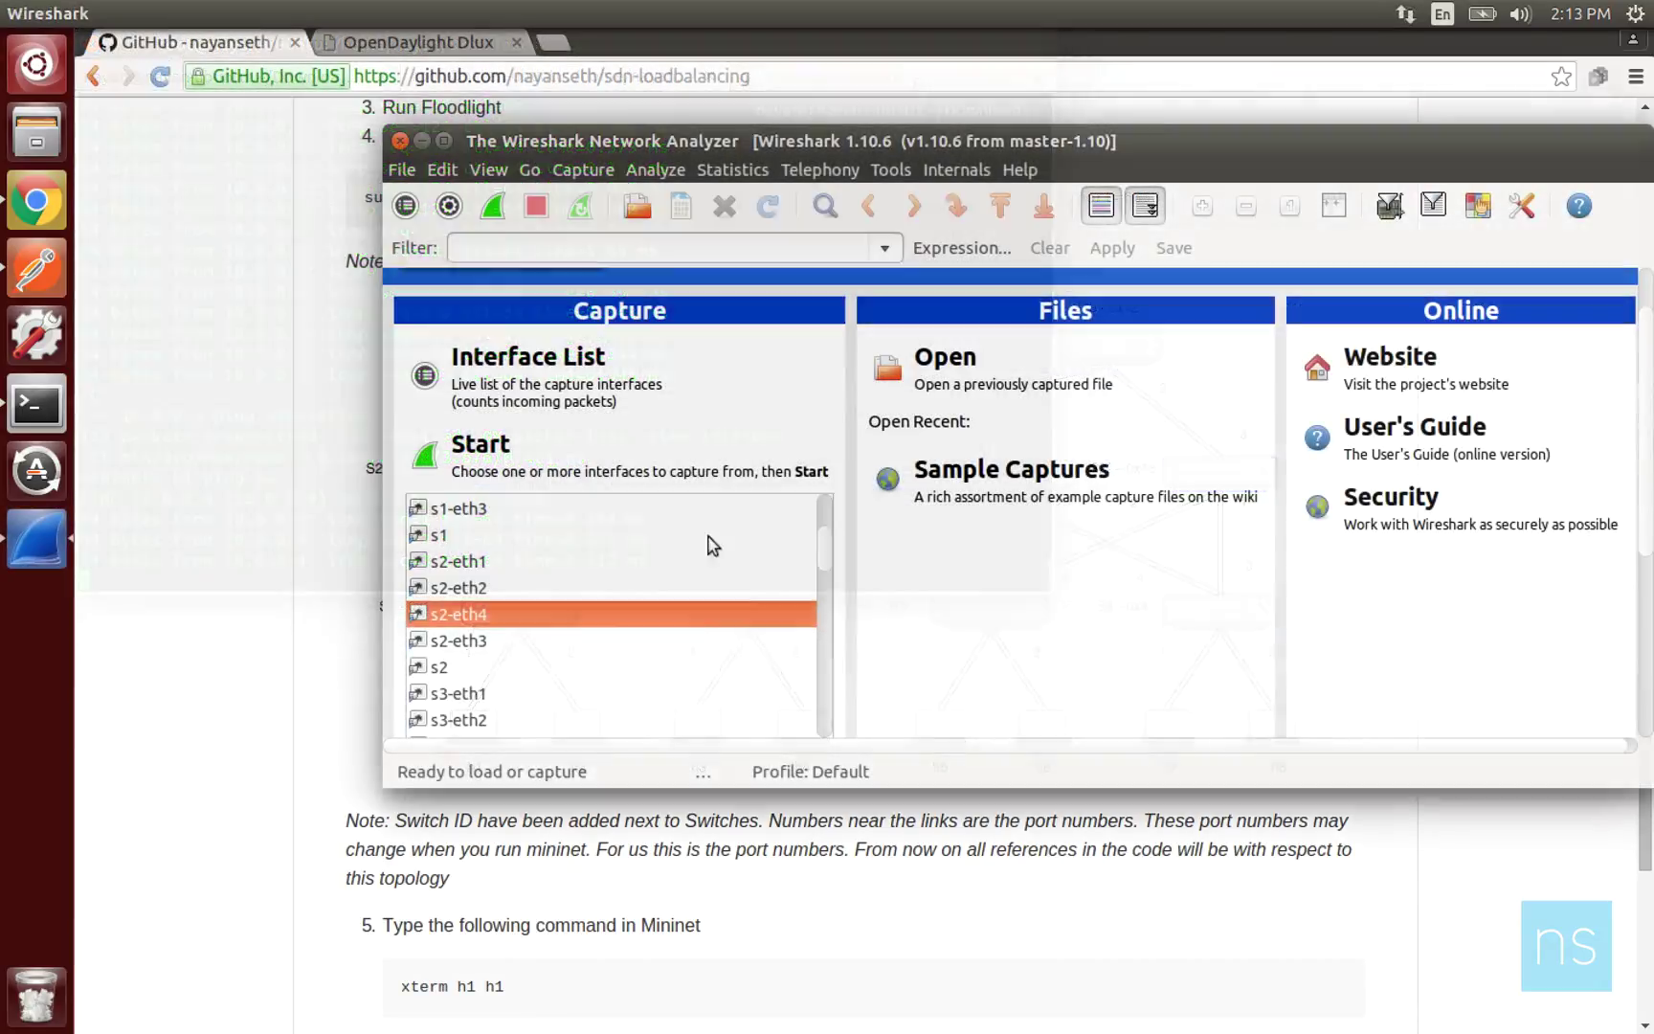
# Start a capture on s1-eth4 and filter it with ip.addr==10.0.0.4.
pyautogui.scroll(3, 823, 522)
pyautogui.click(460, 588)
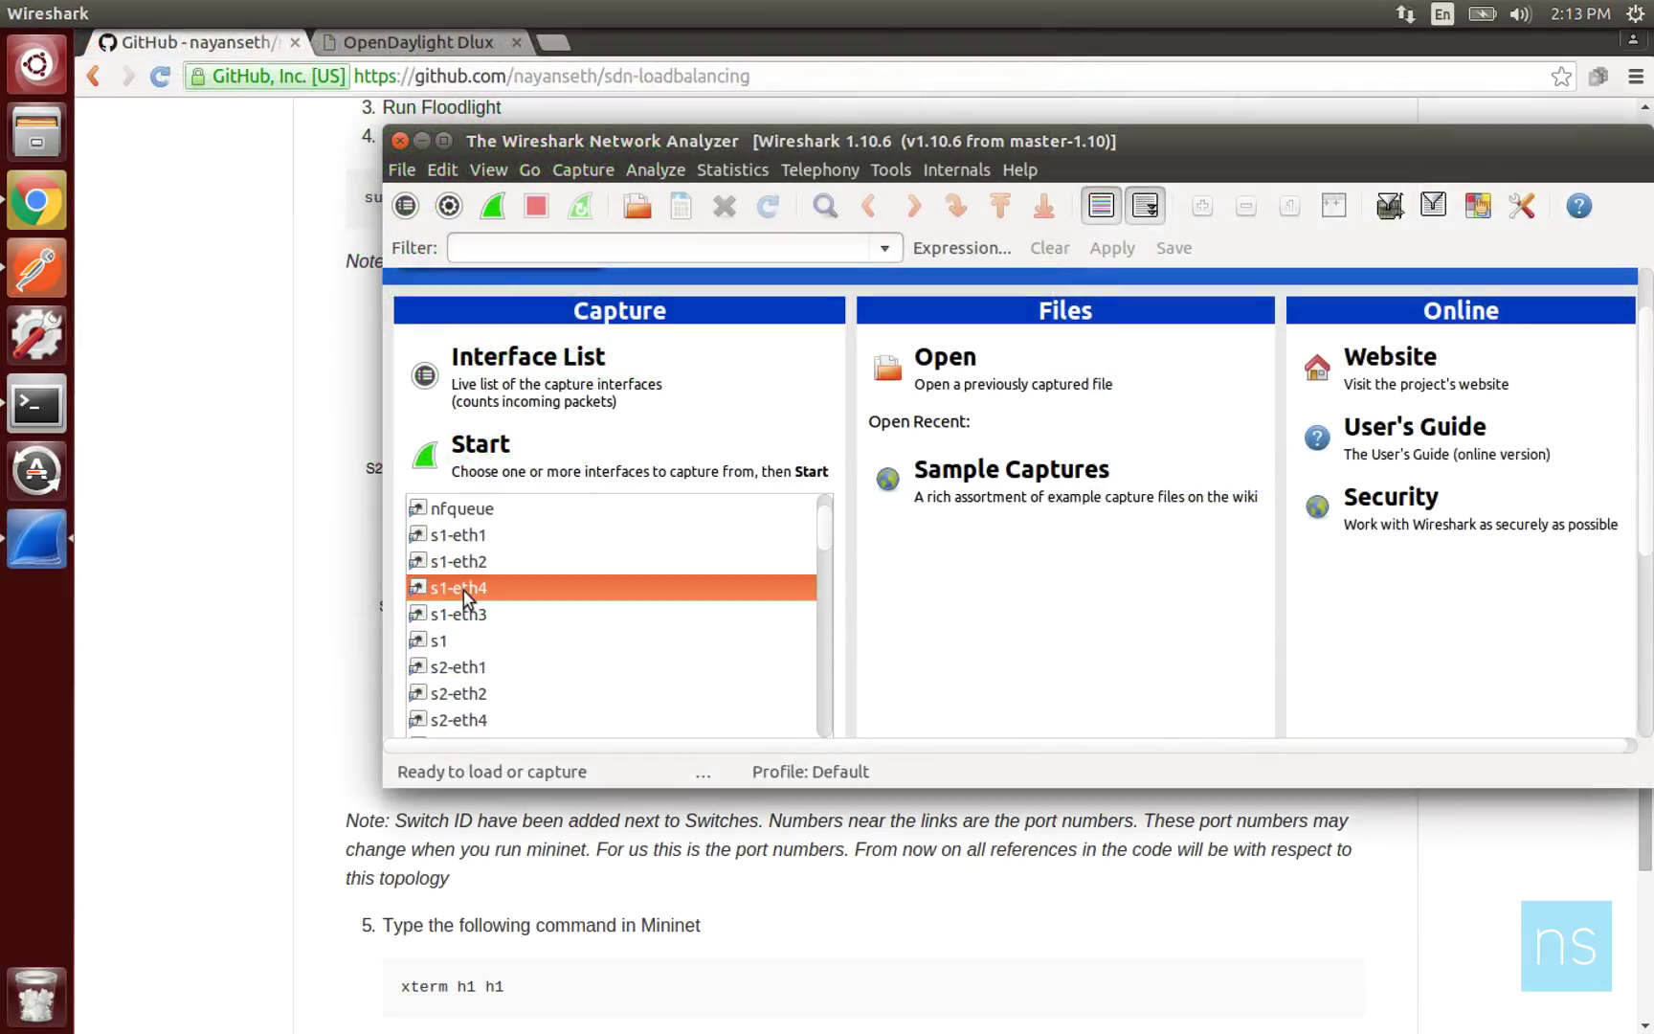
pyautogui.click(494, 448)
pyautogui.click(646, 251)
pyautogui.write('ip.addr')
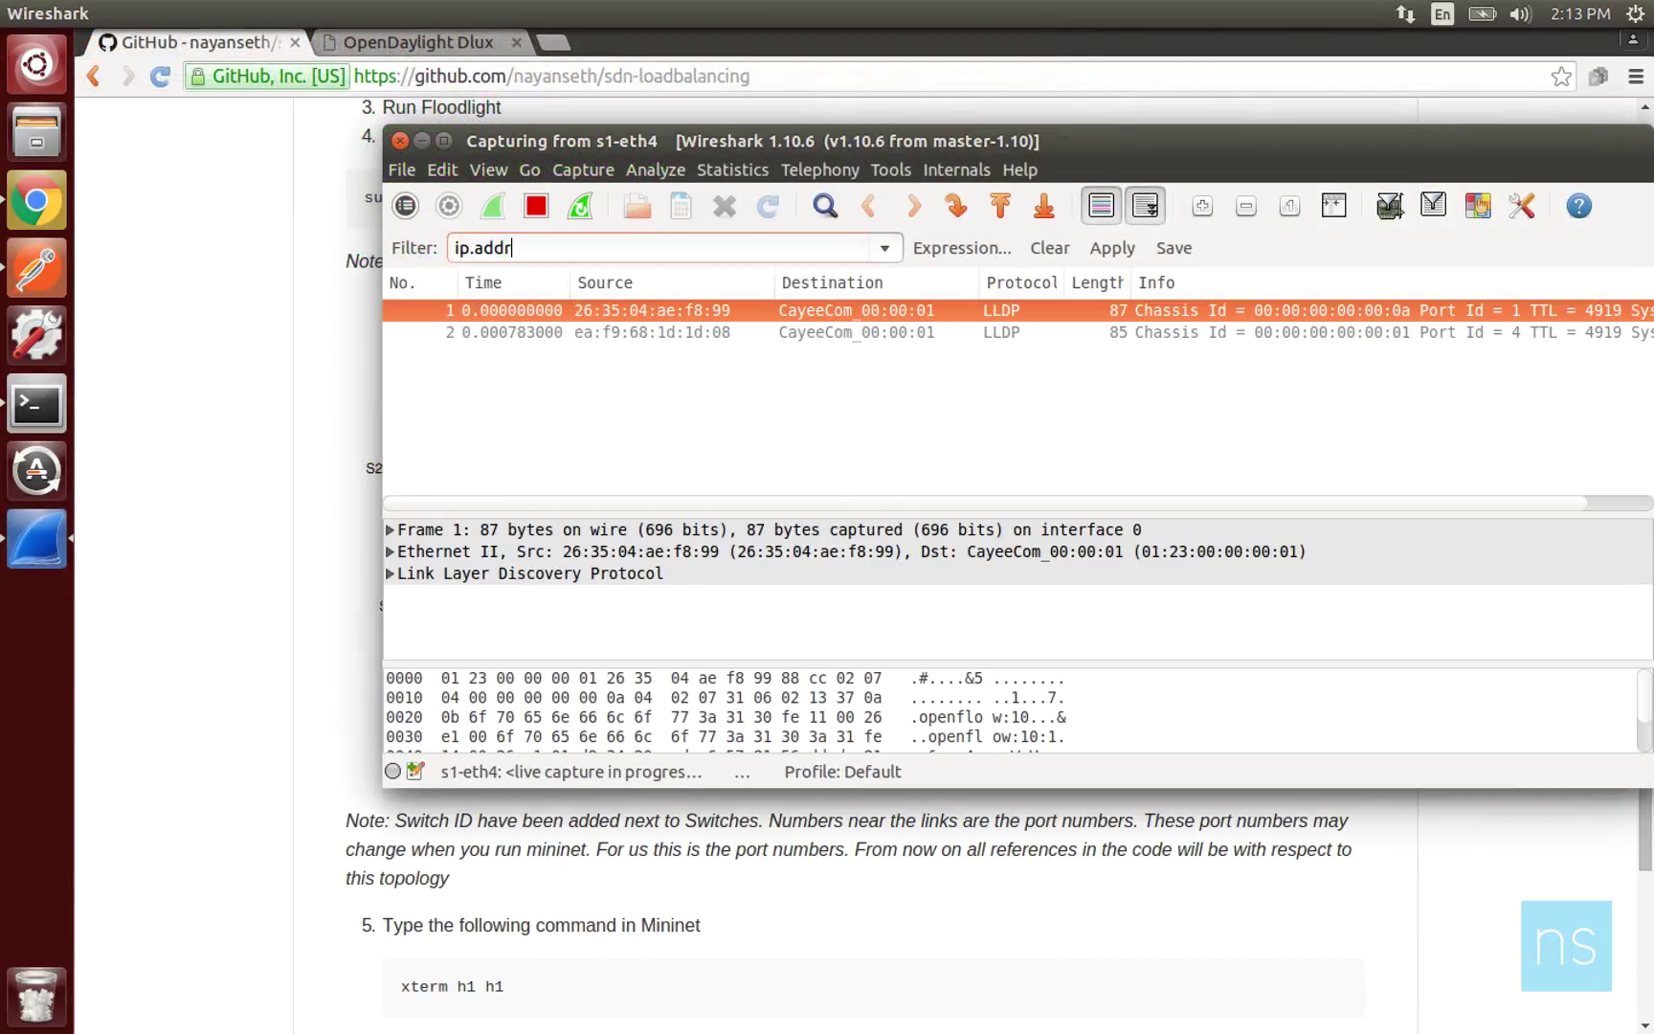
pyautogui.write('==10.0.0.4')
pyautogui.press('Return')
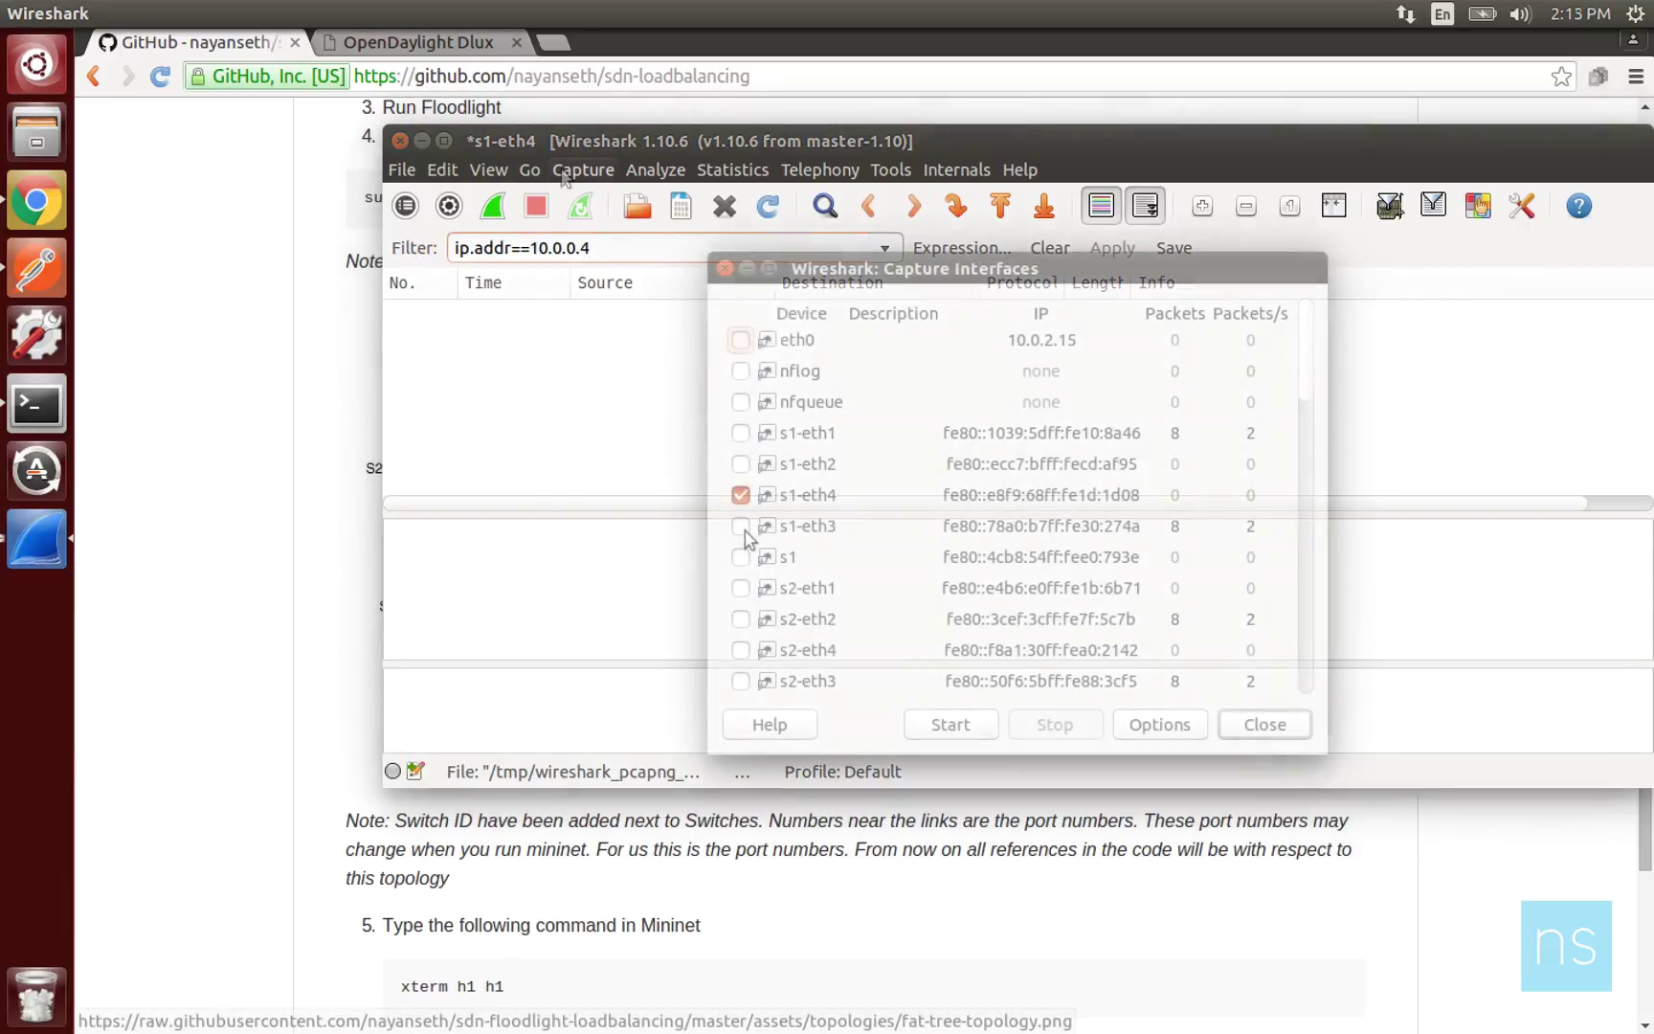
# Recapture on s1-eth3 instead of s1-eth4 without saving, stopping once 10.0.0.1–10.0.0.4 ping packets appear.
pyautogui.click(742, 527)
pyautogui.click(741, 495)
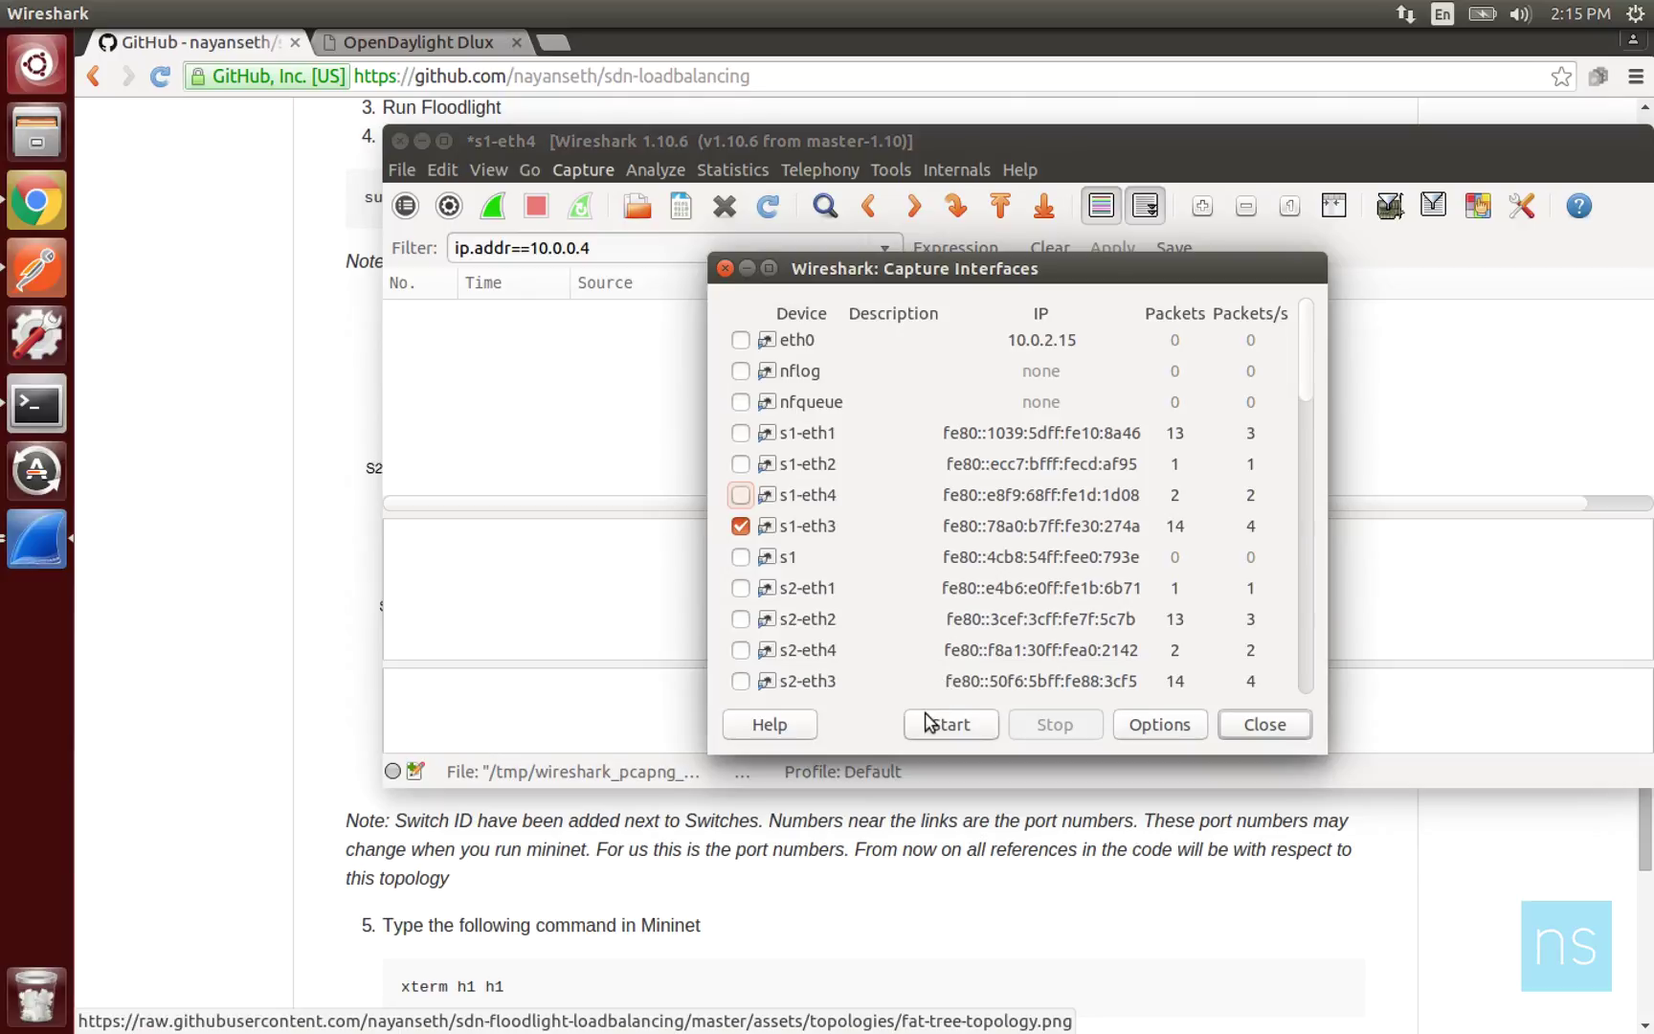
pyautogui.click(927, 722)
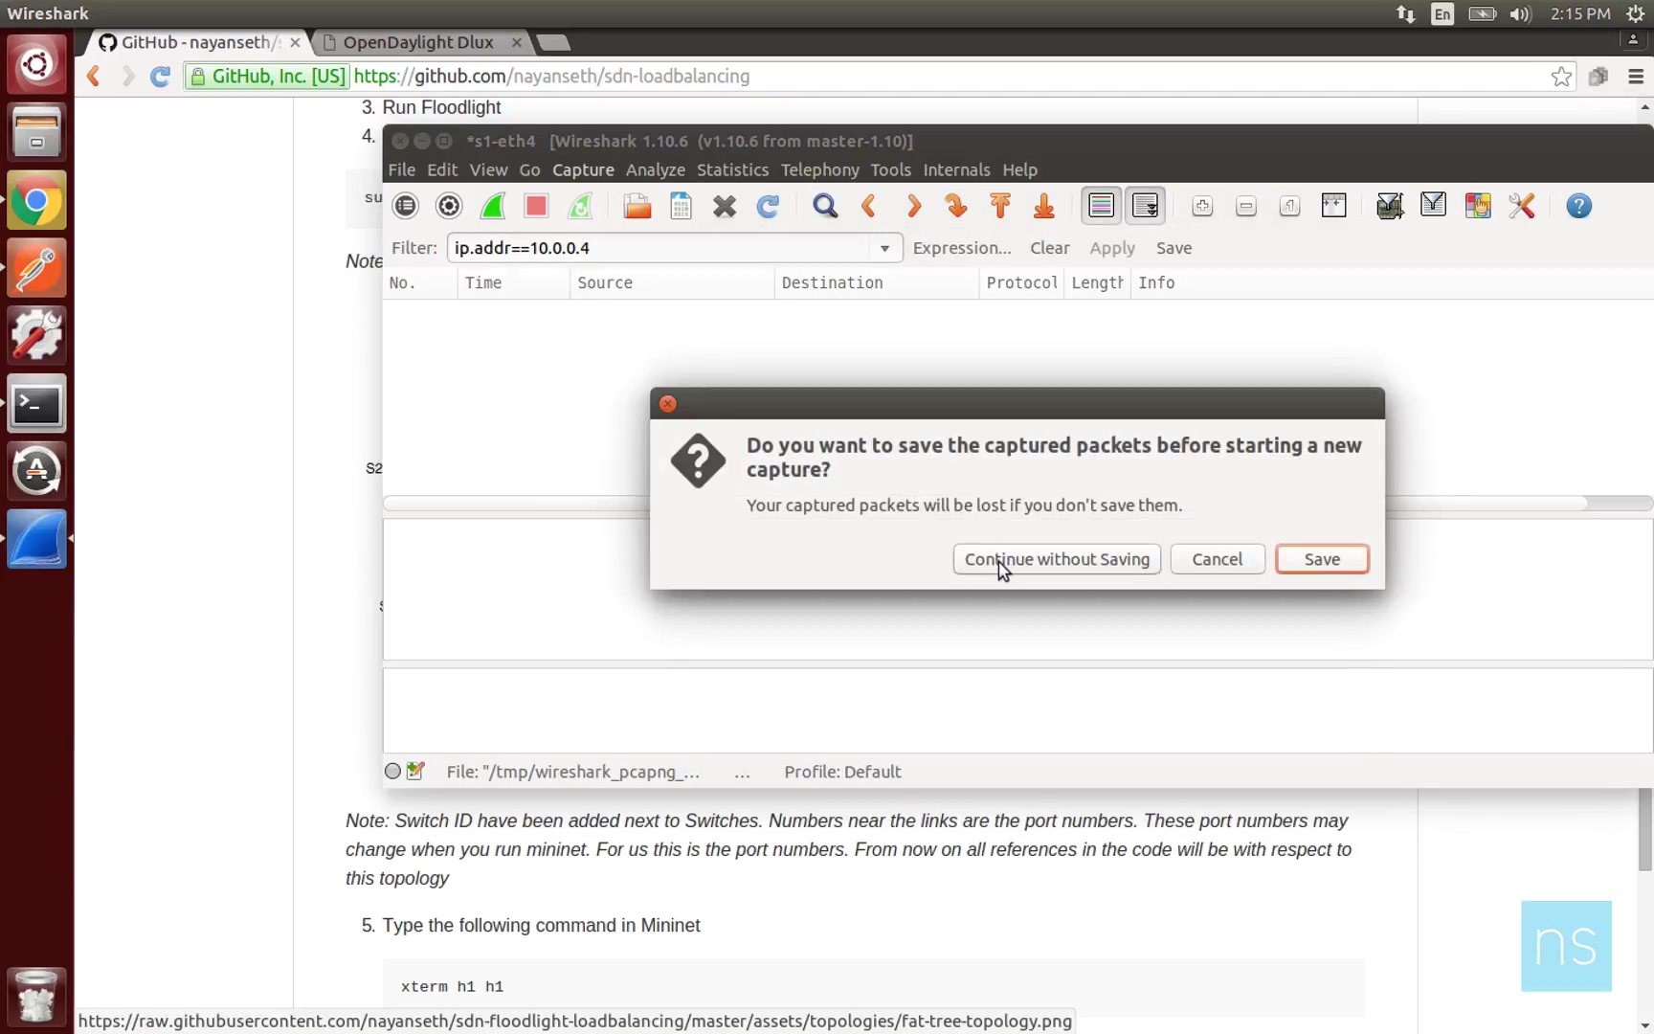
pyautogui.click(1001, 563)
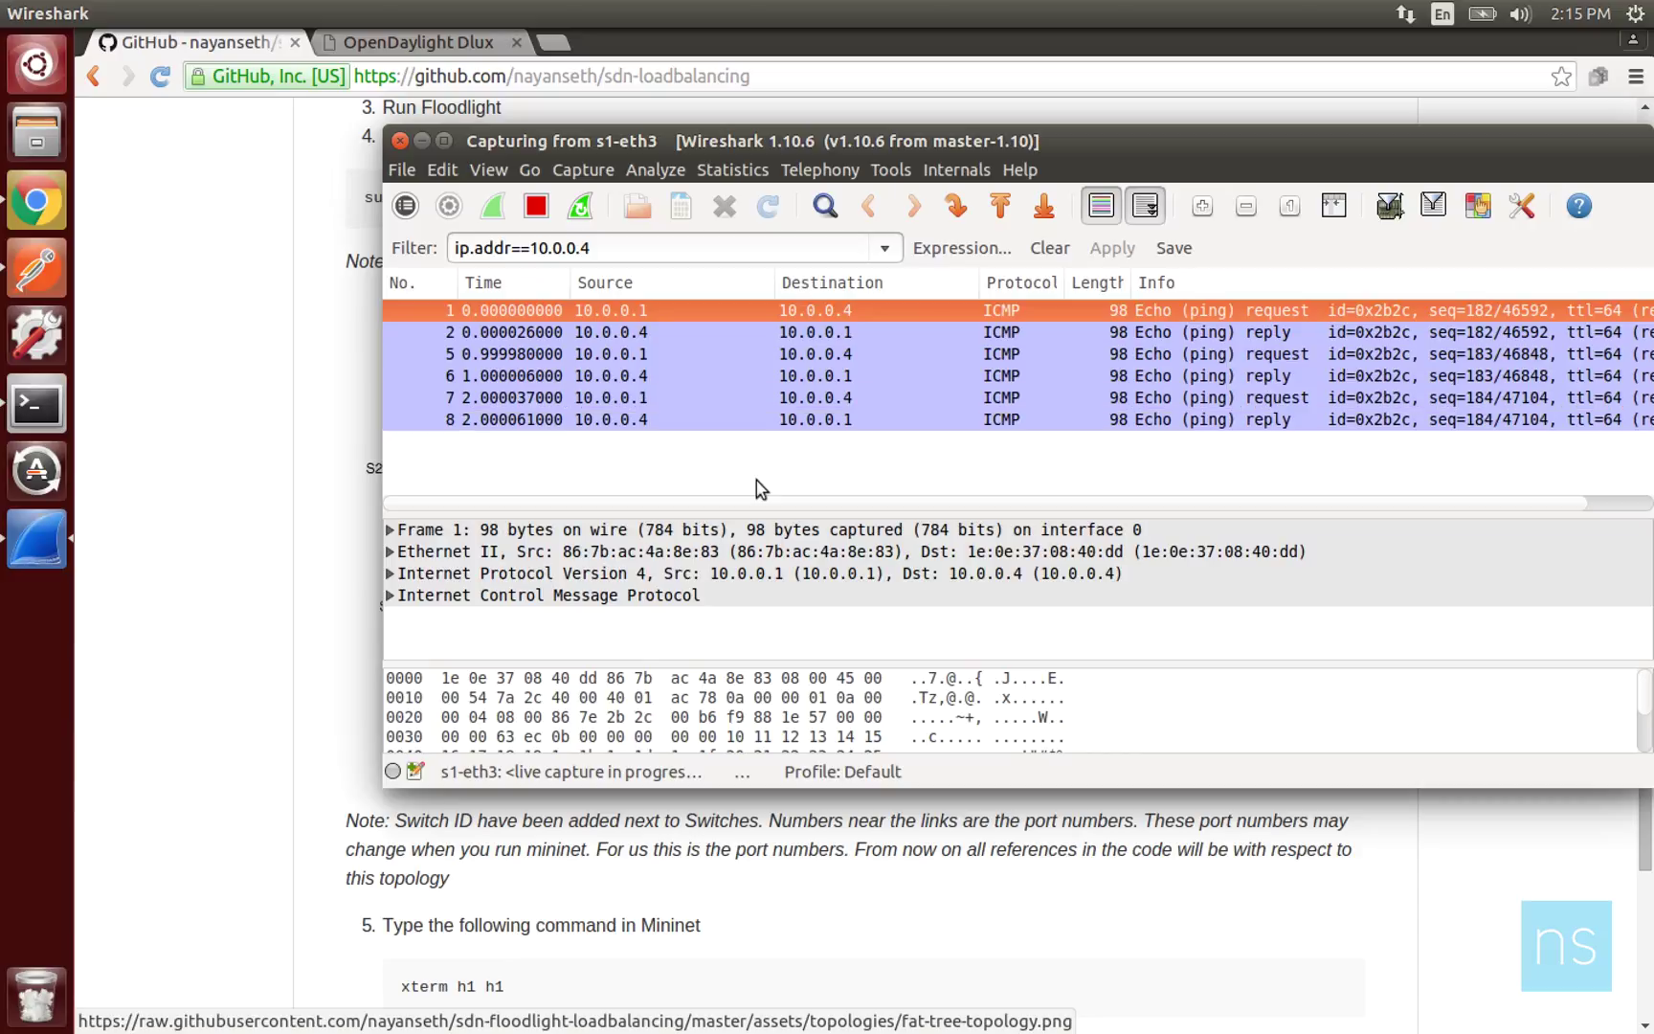
pyautogui.click(534, 208)
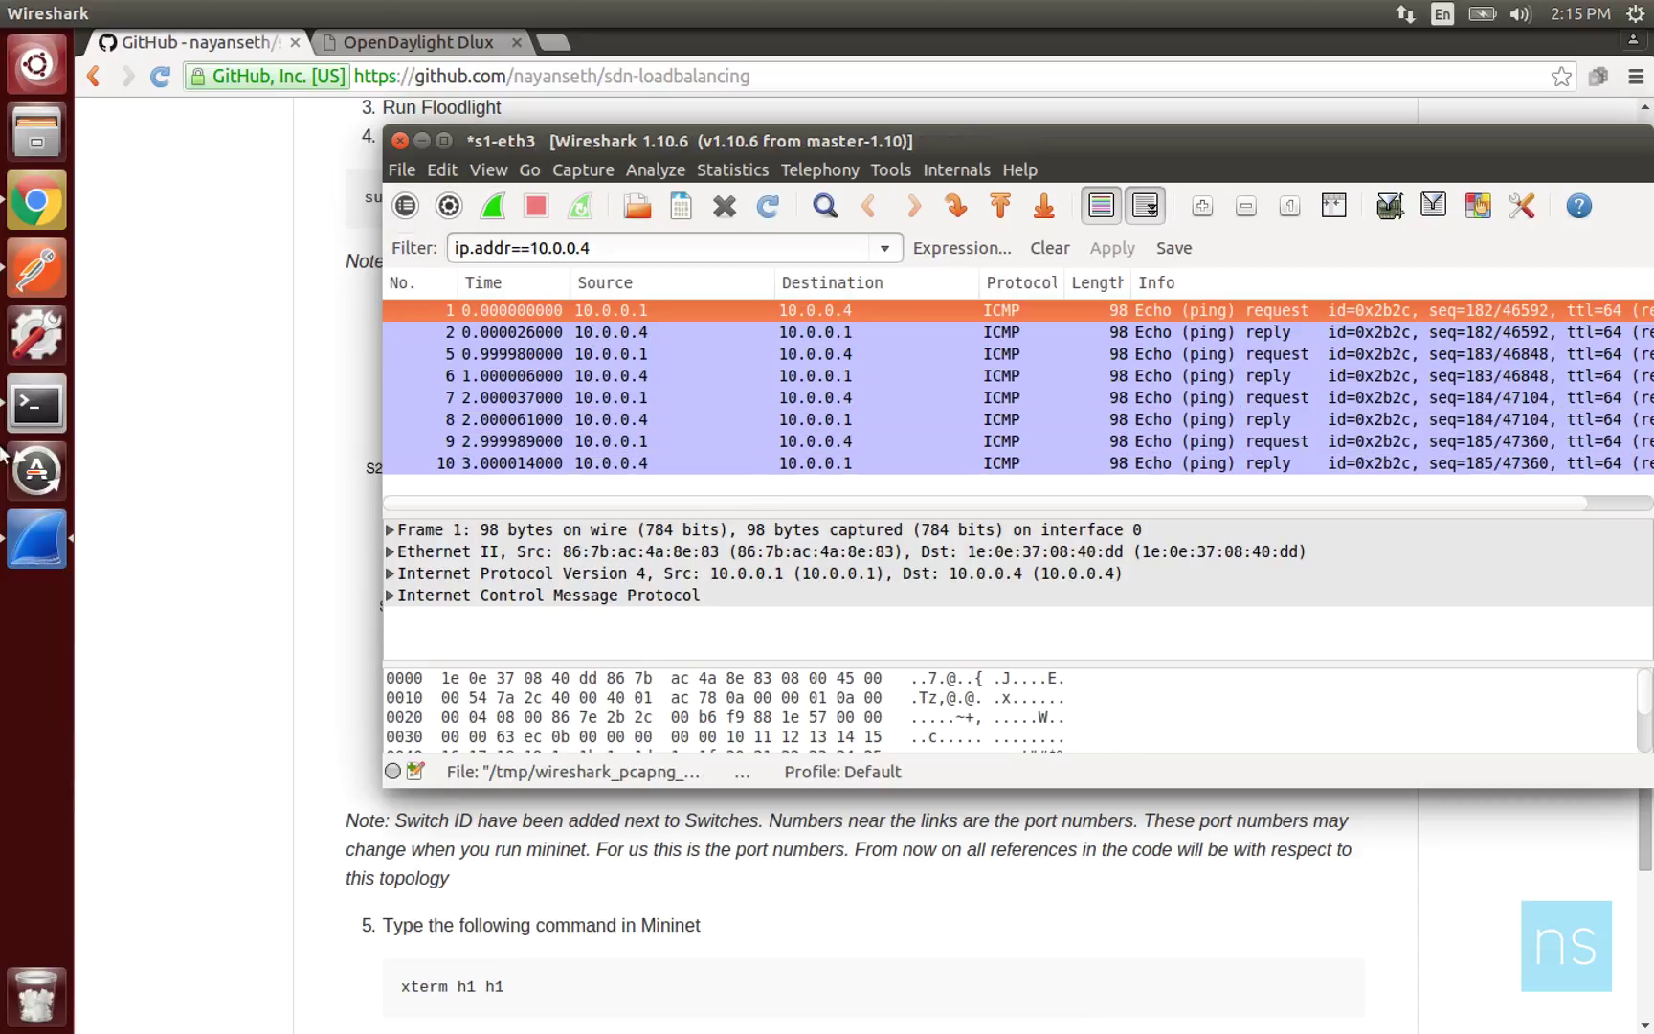
pyautogui.click(24, 421)
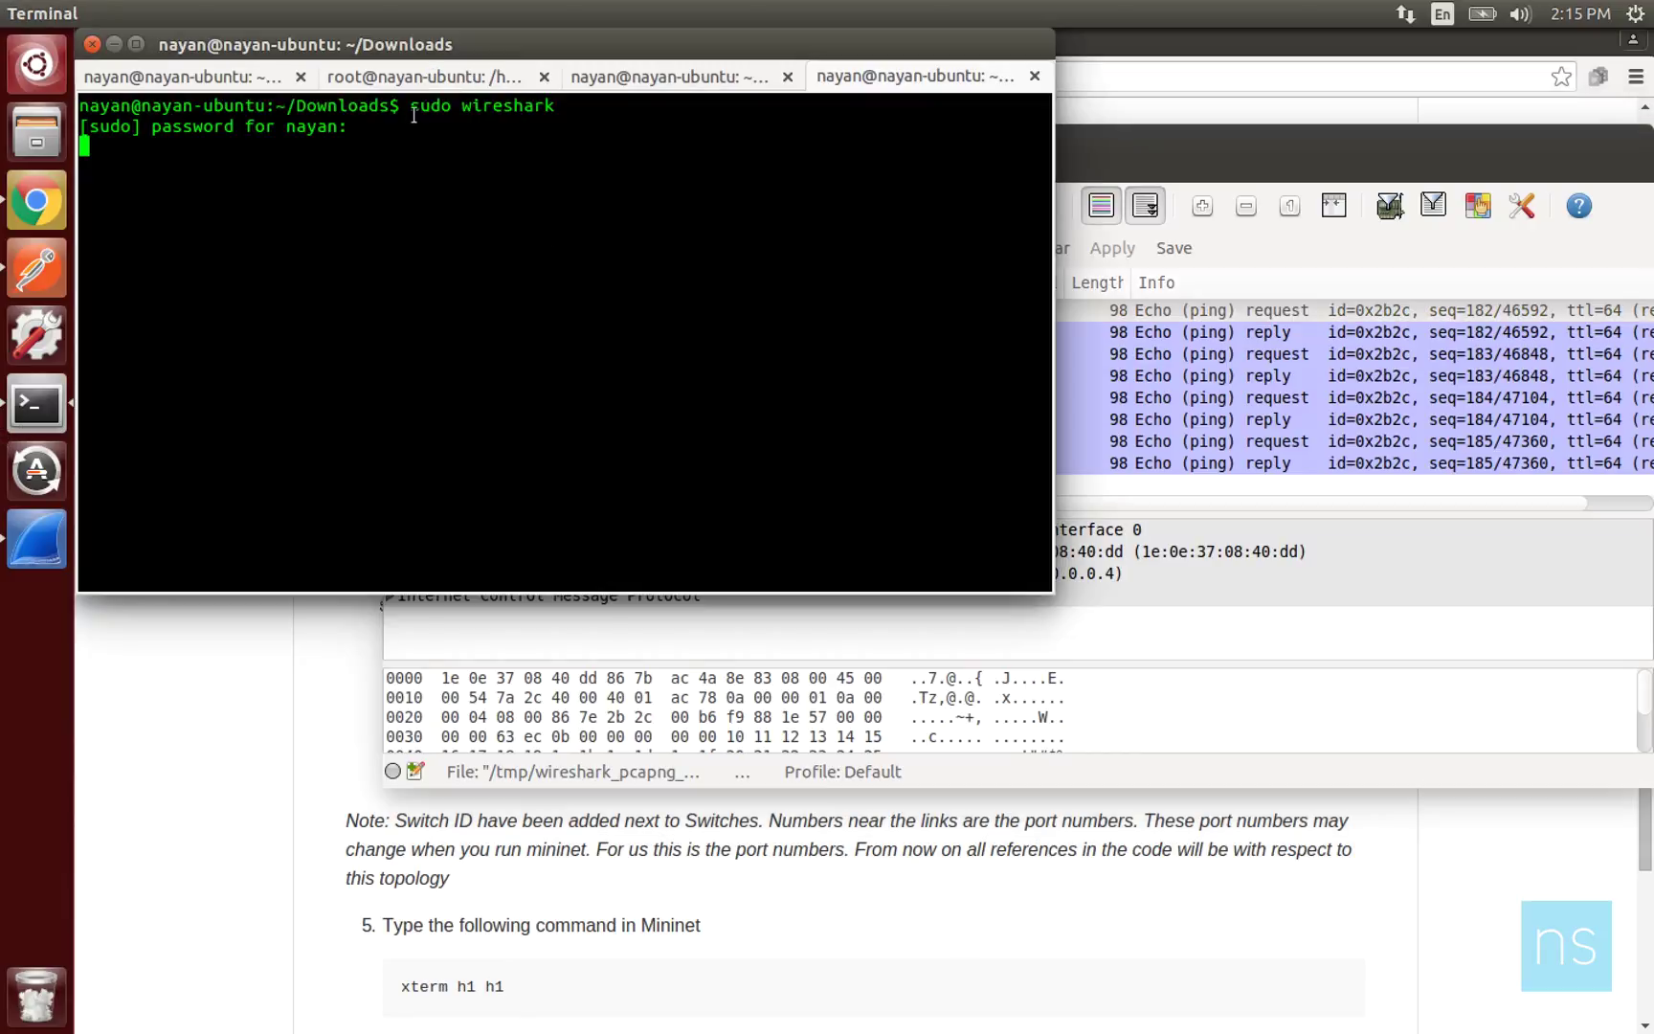
# In the Mininet session, stop the ping to h4 and run 'h1 ping h3'.
pyautogui.click(429, 86)
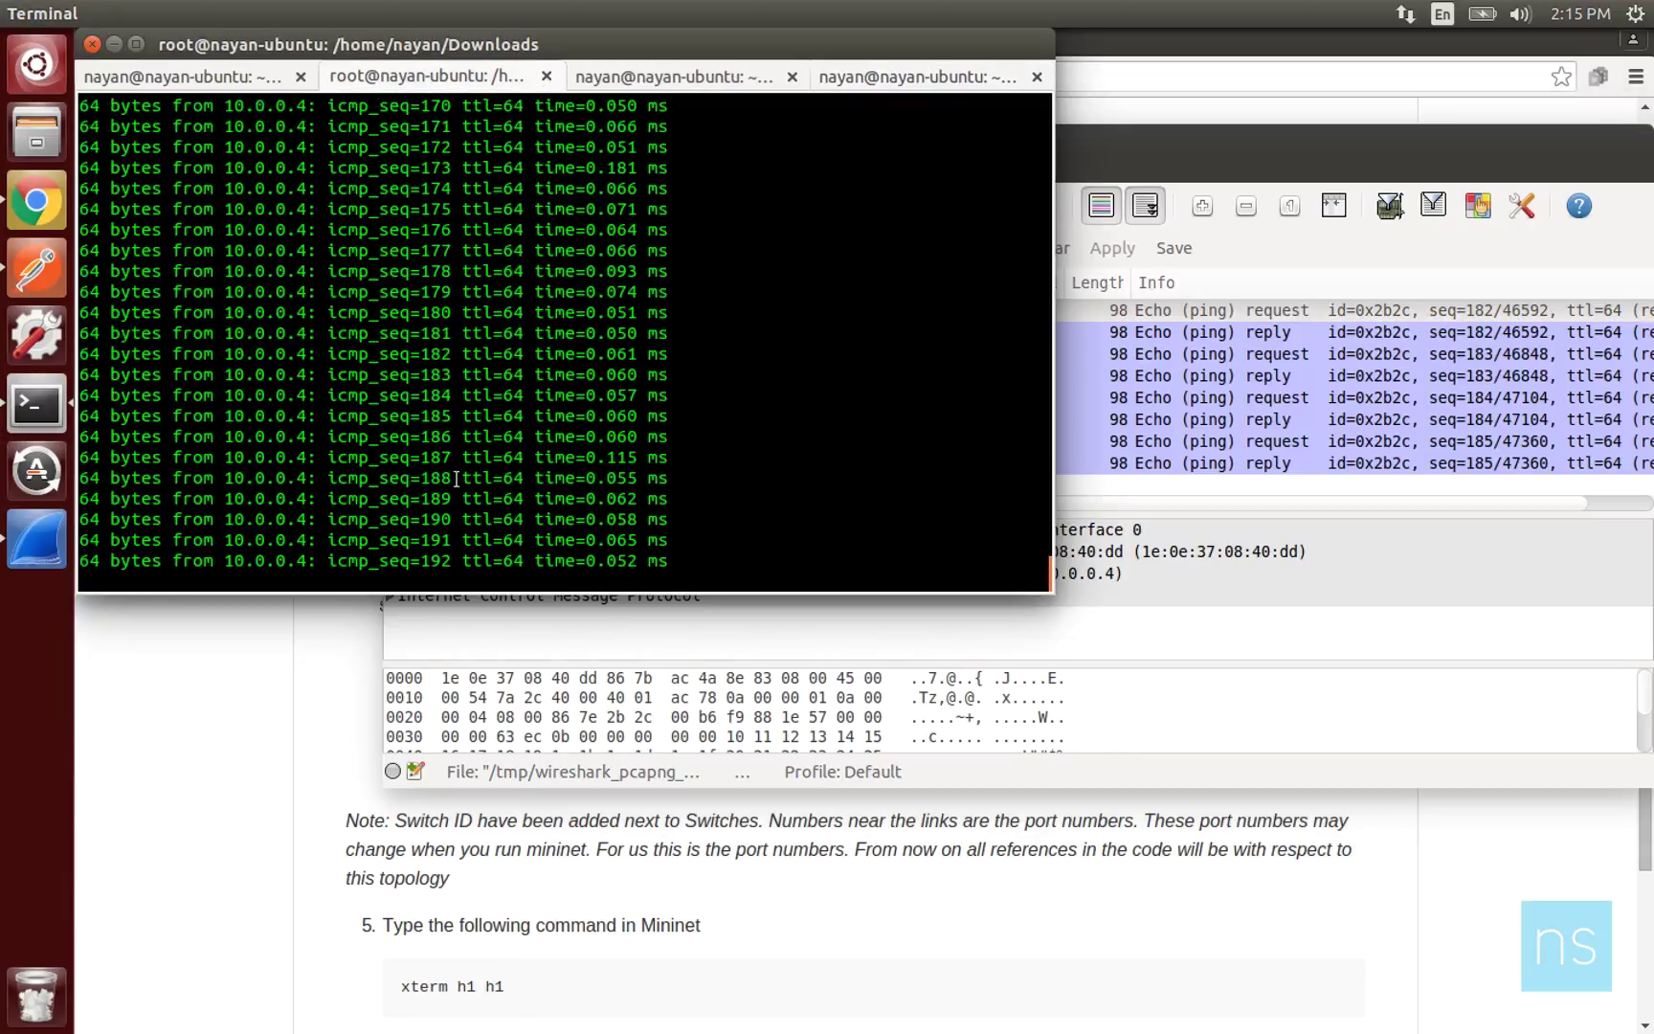
pyautogui.hotkey('ctrl', 'c')
pyautogui.write('h1 pin')
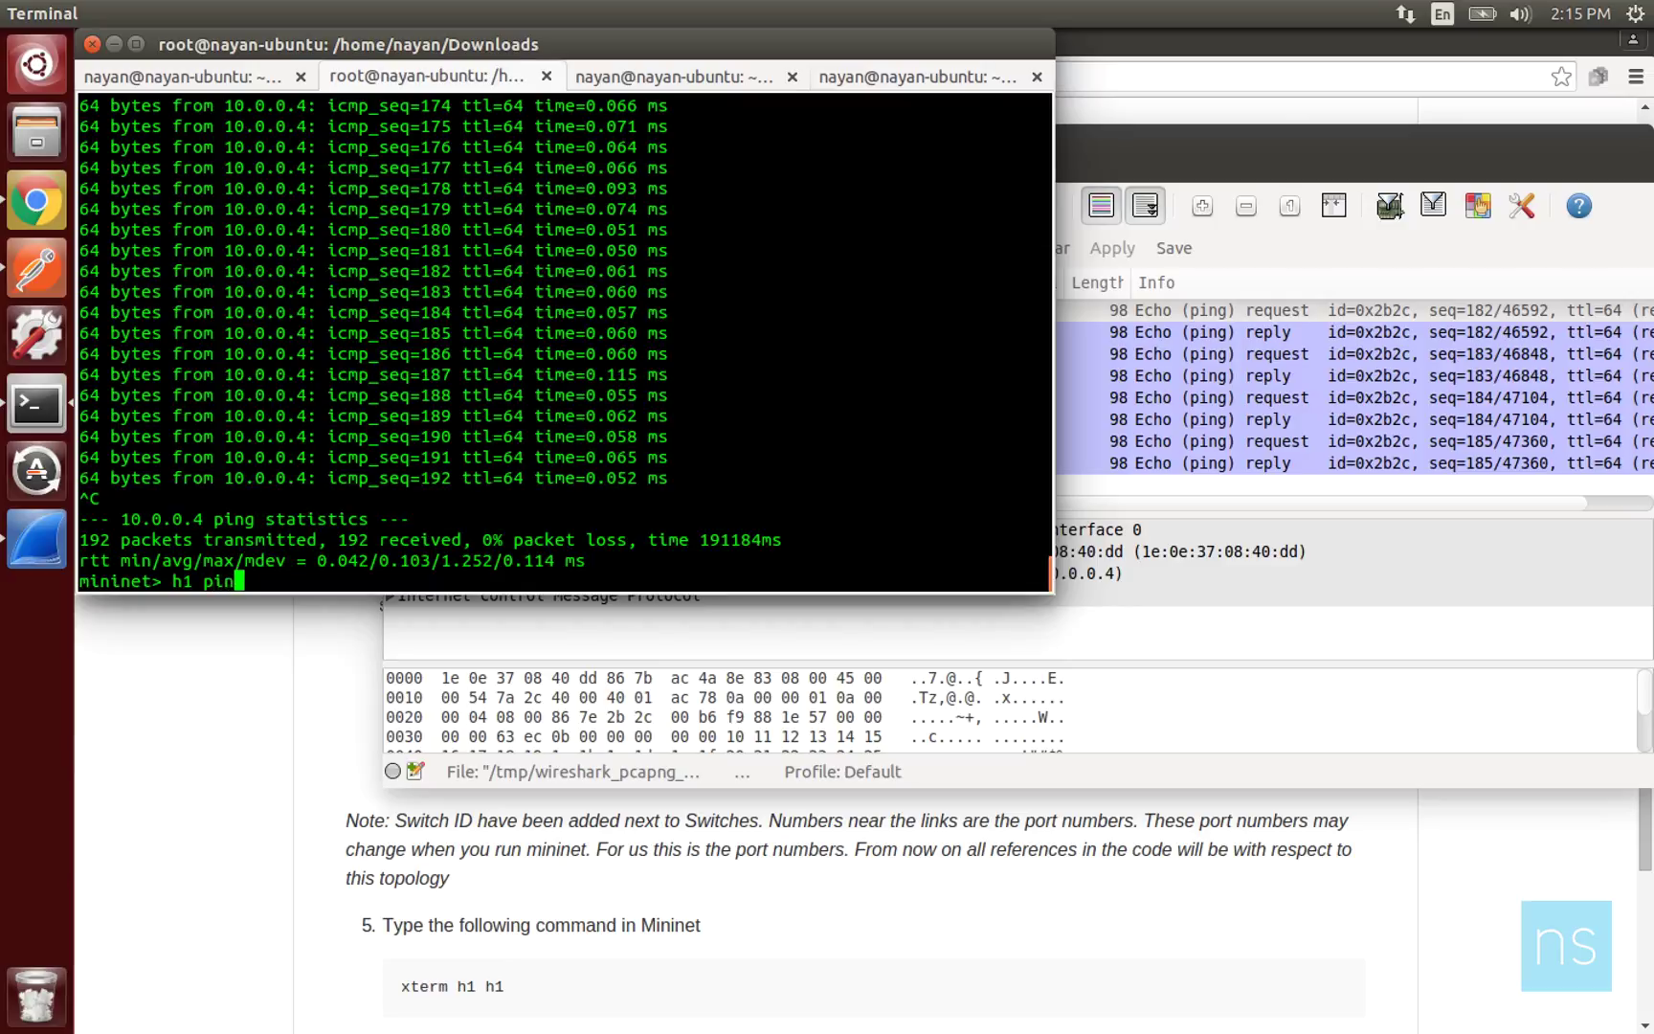
pyautogui.write('g h3')
pyautogui.press('Return')
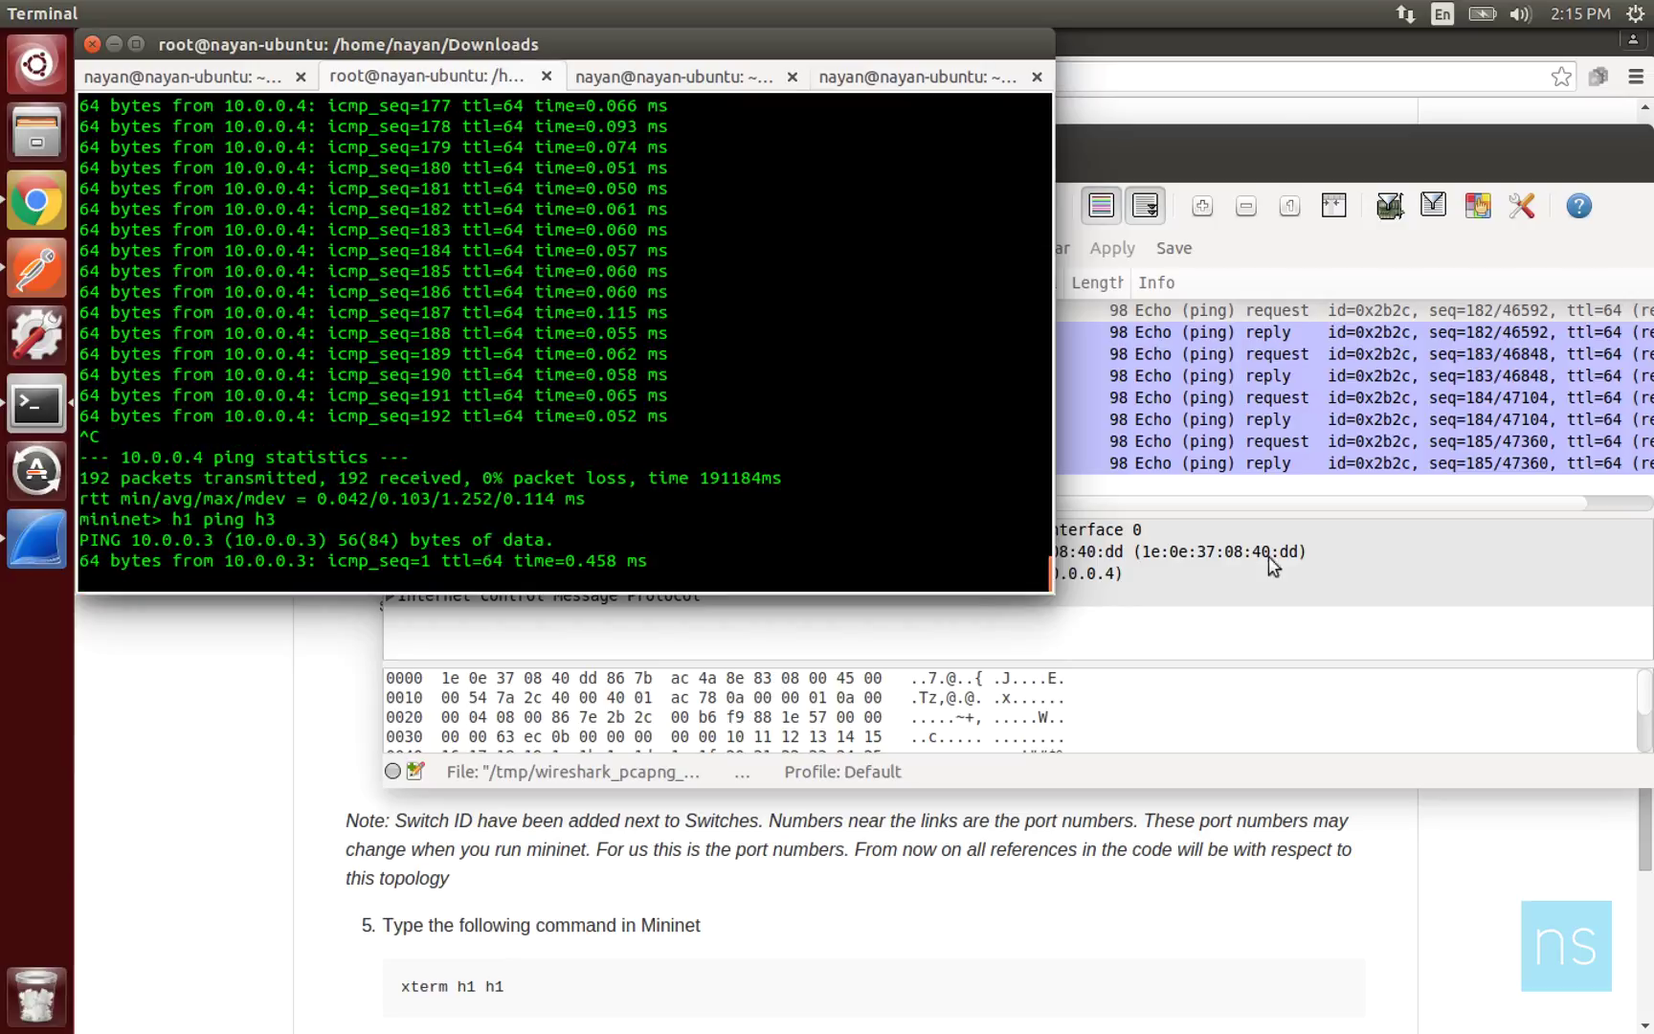
# Start a fresh Wireshark capture, discarding the old packets without saving.
pyautogui.click(1268, 557)
pyautogui.click(493, 223)
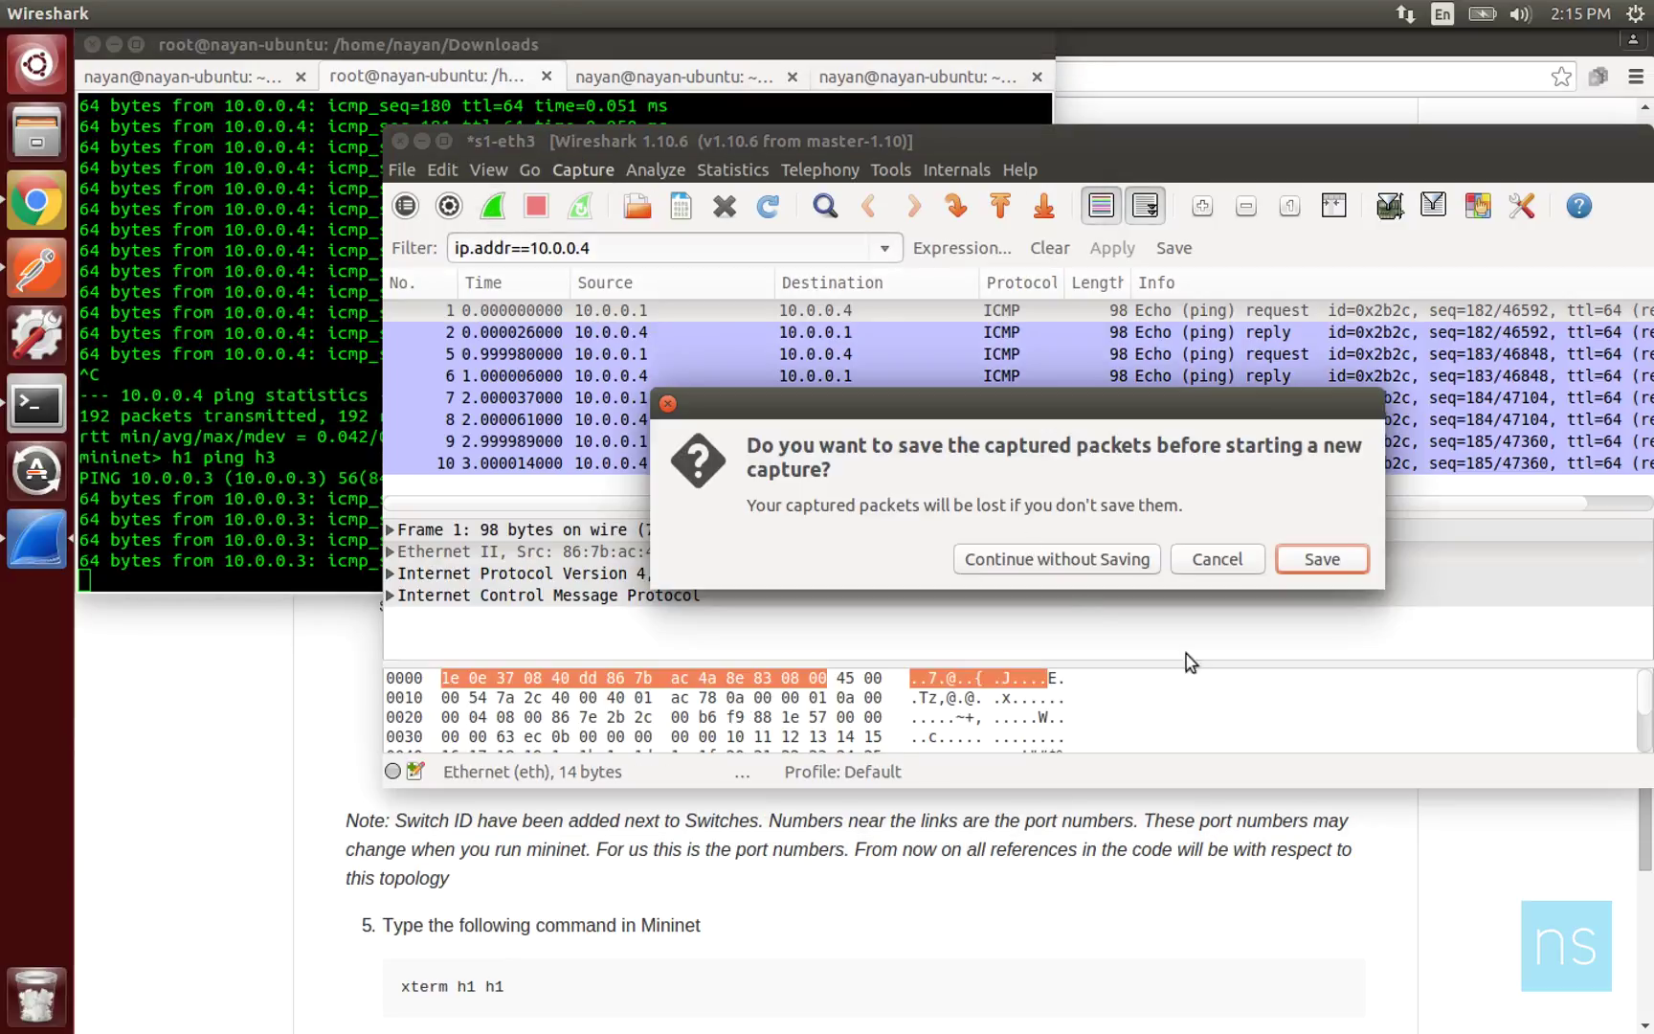
pyautogui.click(991, 553)
# Filter the capture to ip.addr==10.0.0.3 and stop it once h1-to-h3 pings show.
pyautogui.press('BackSpace')
pyautogui.write('3')
pyautogui.press('Return')
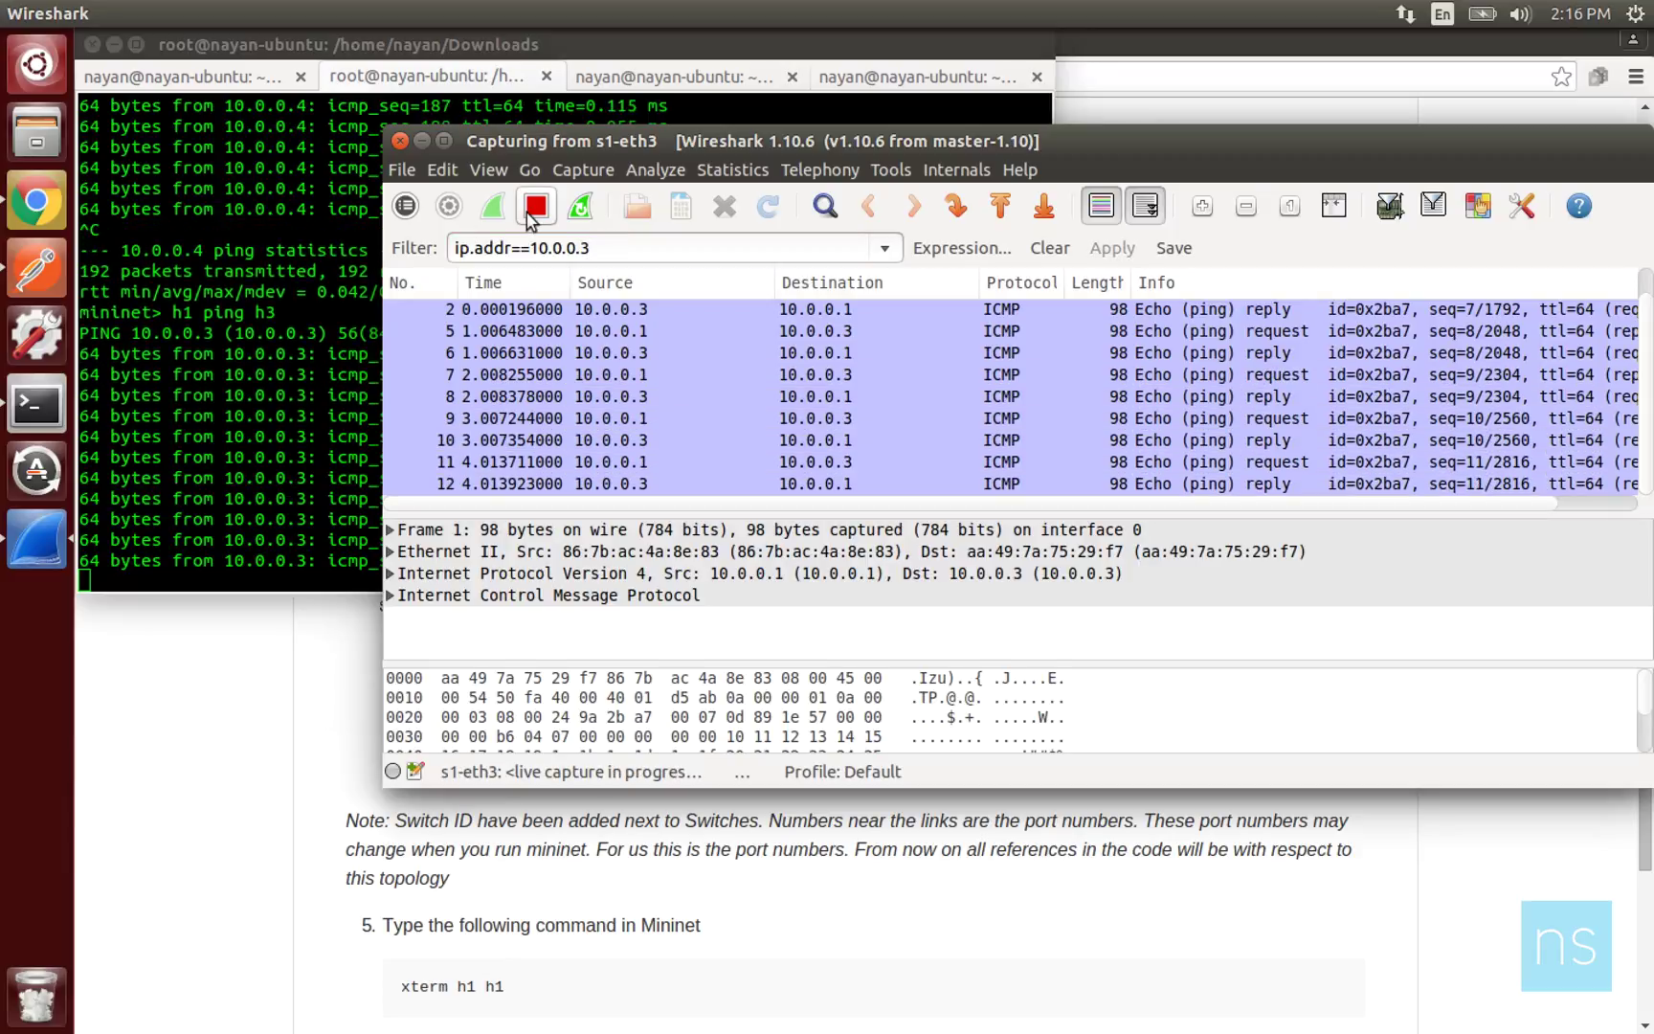
pyautogui.click(529, 214)
# Bring up the Capture Interfaces chooser with Ctrl+I.
pyautogui.click(583, 170)
pyautogui.press('Escape')
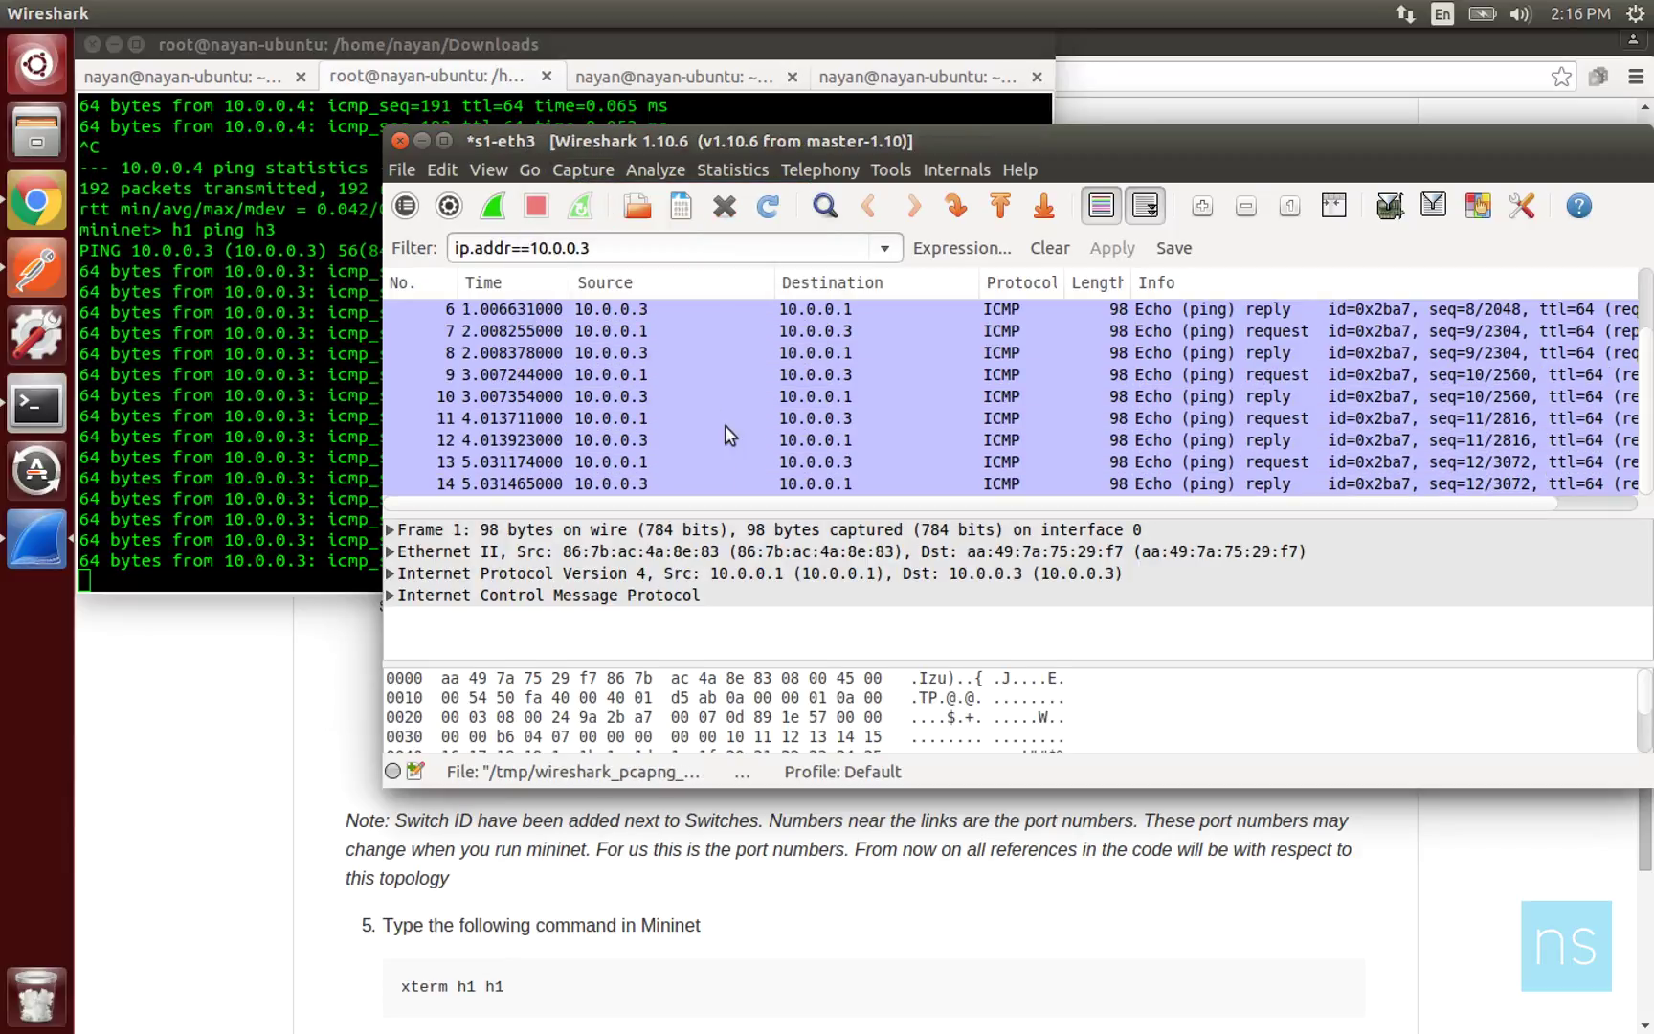
pyautogui.hotkey('ctrl', 'i')
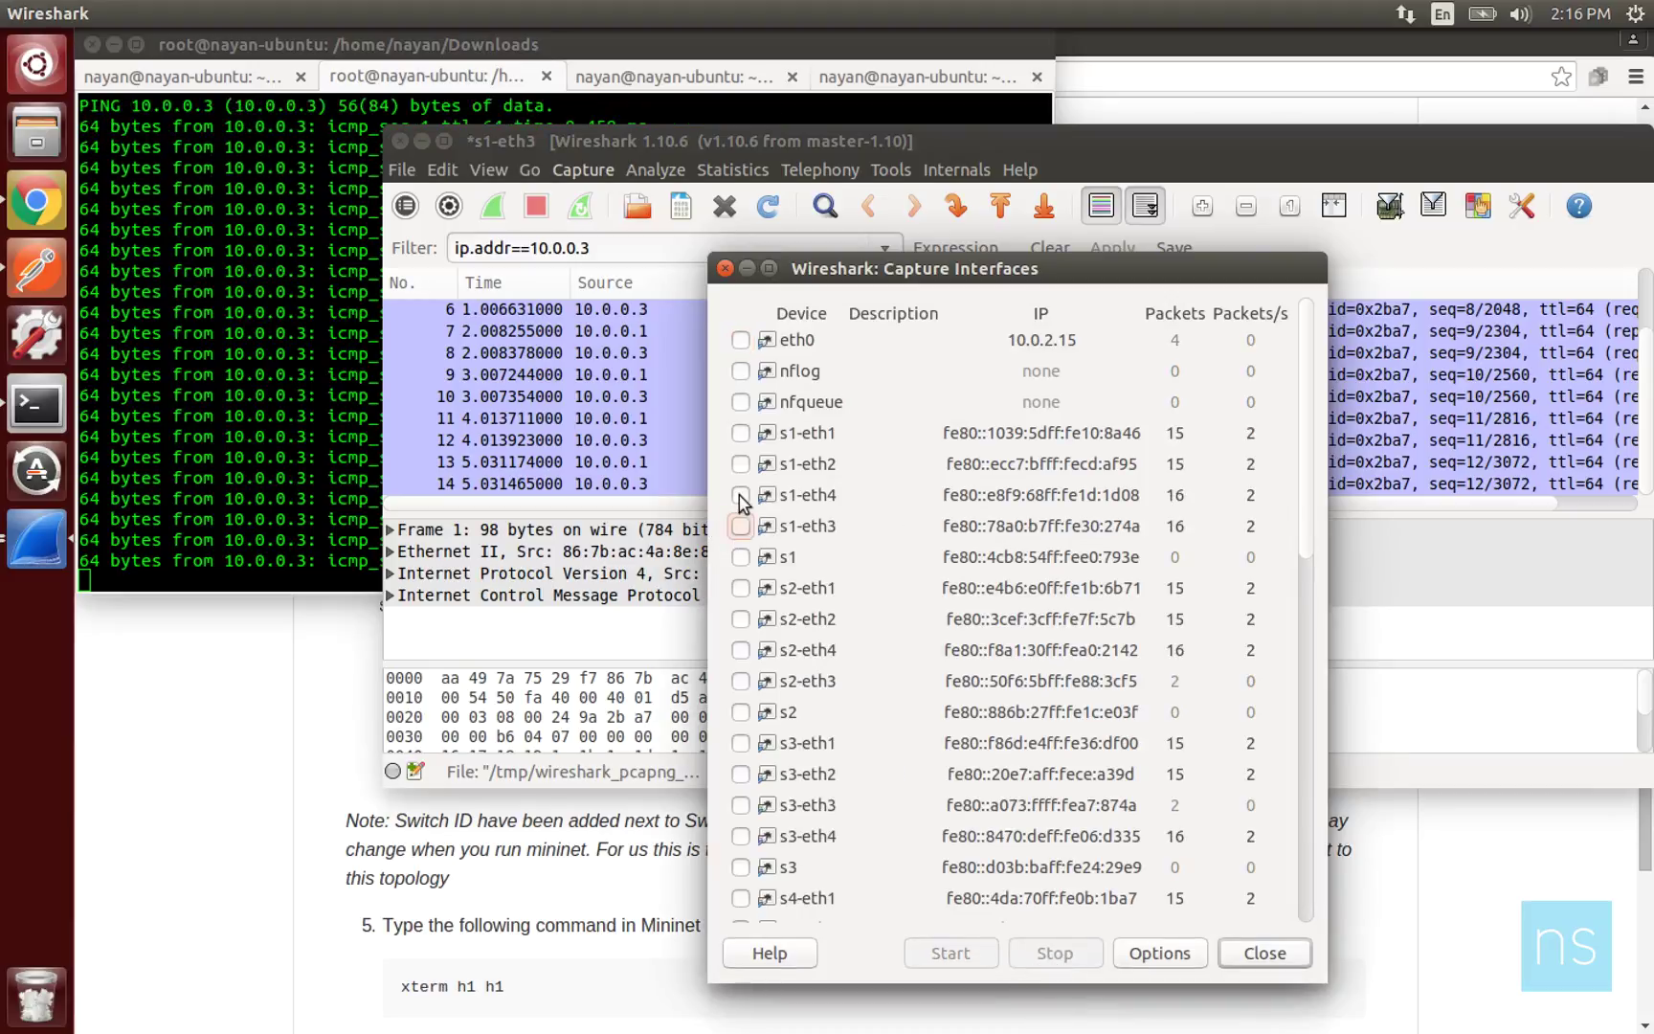
# Add s1-eth4 as the capture interface and start a new capture without saving the previous packets.
pyautogui.click(740, 495)
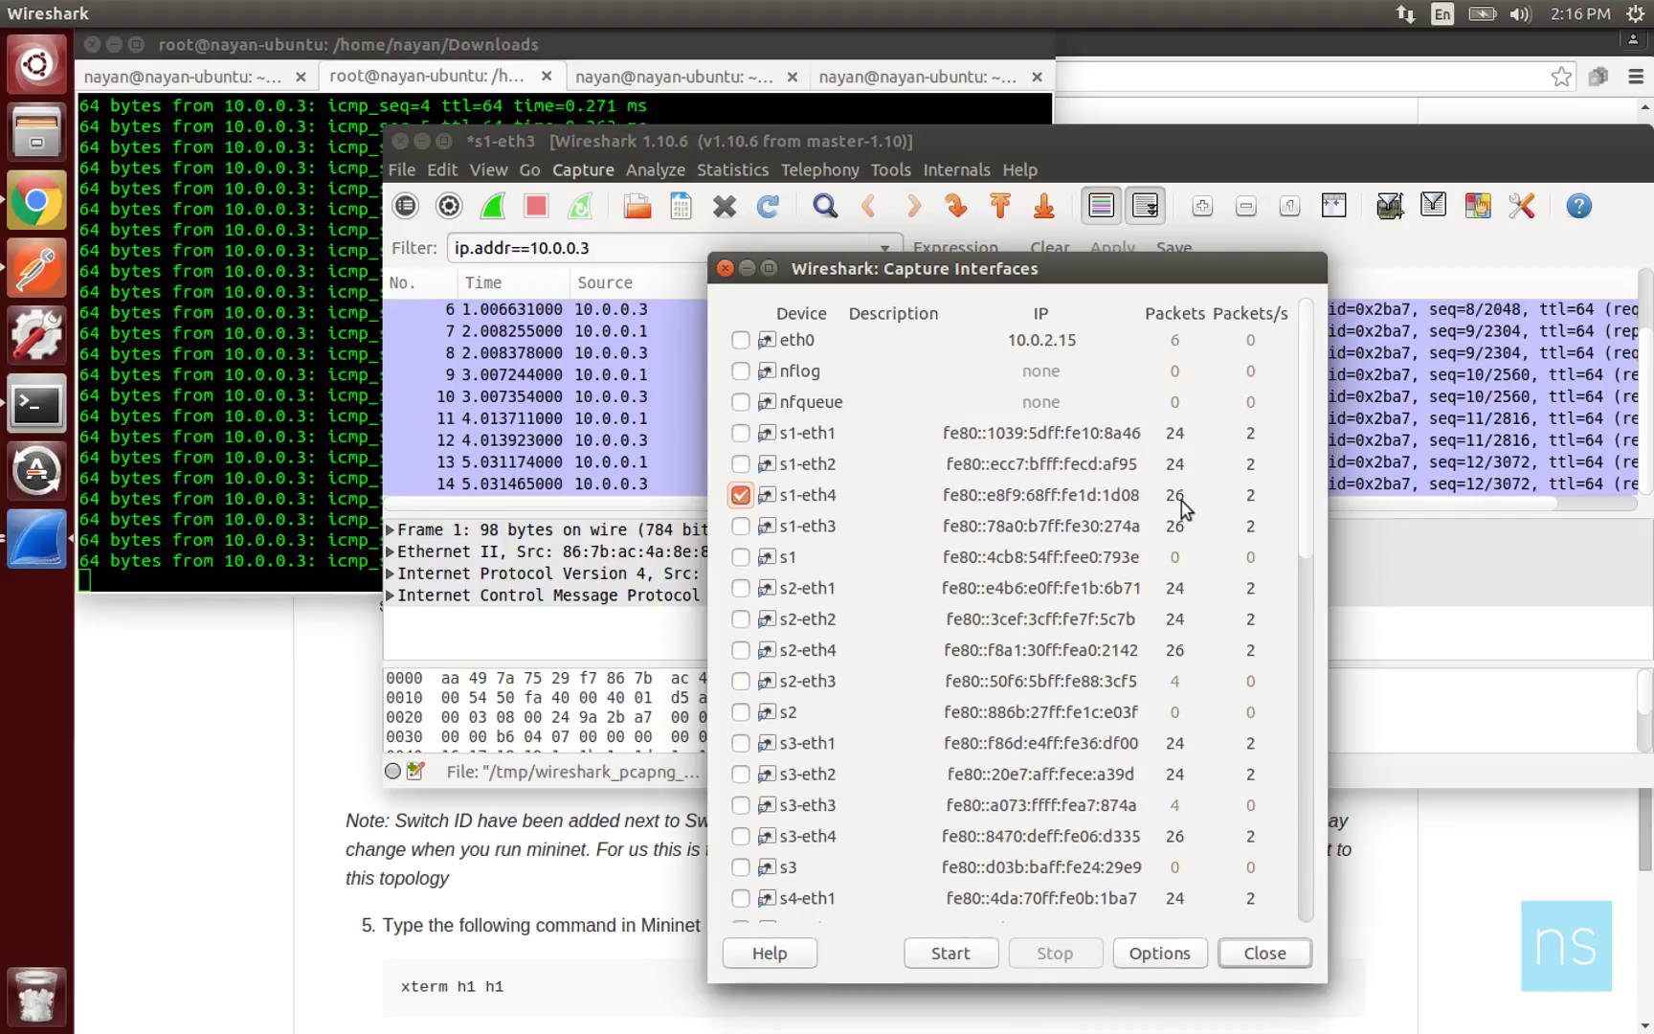
pyautogui.click(948, 954)
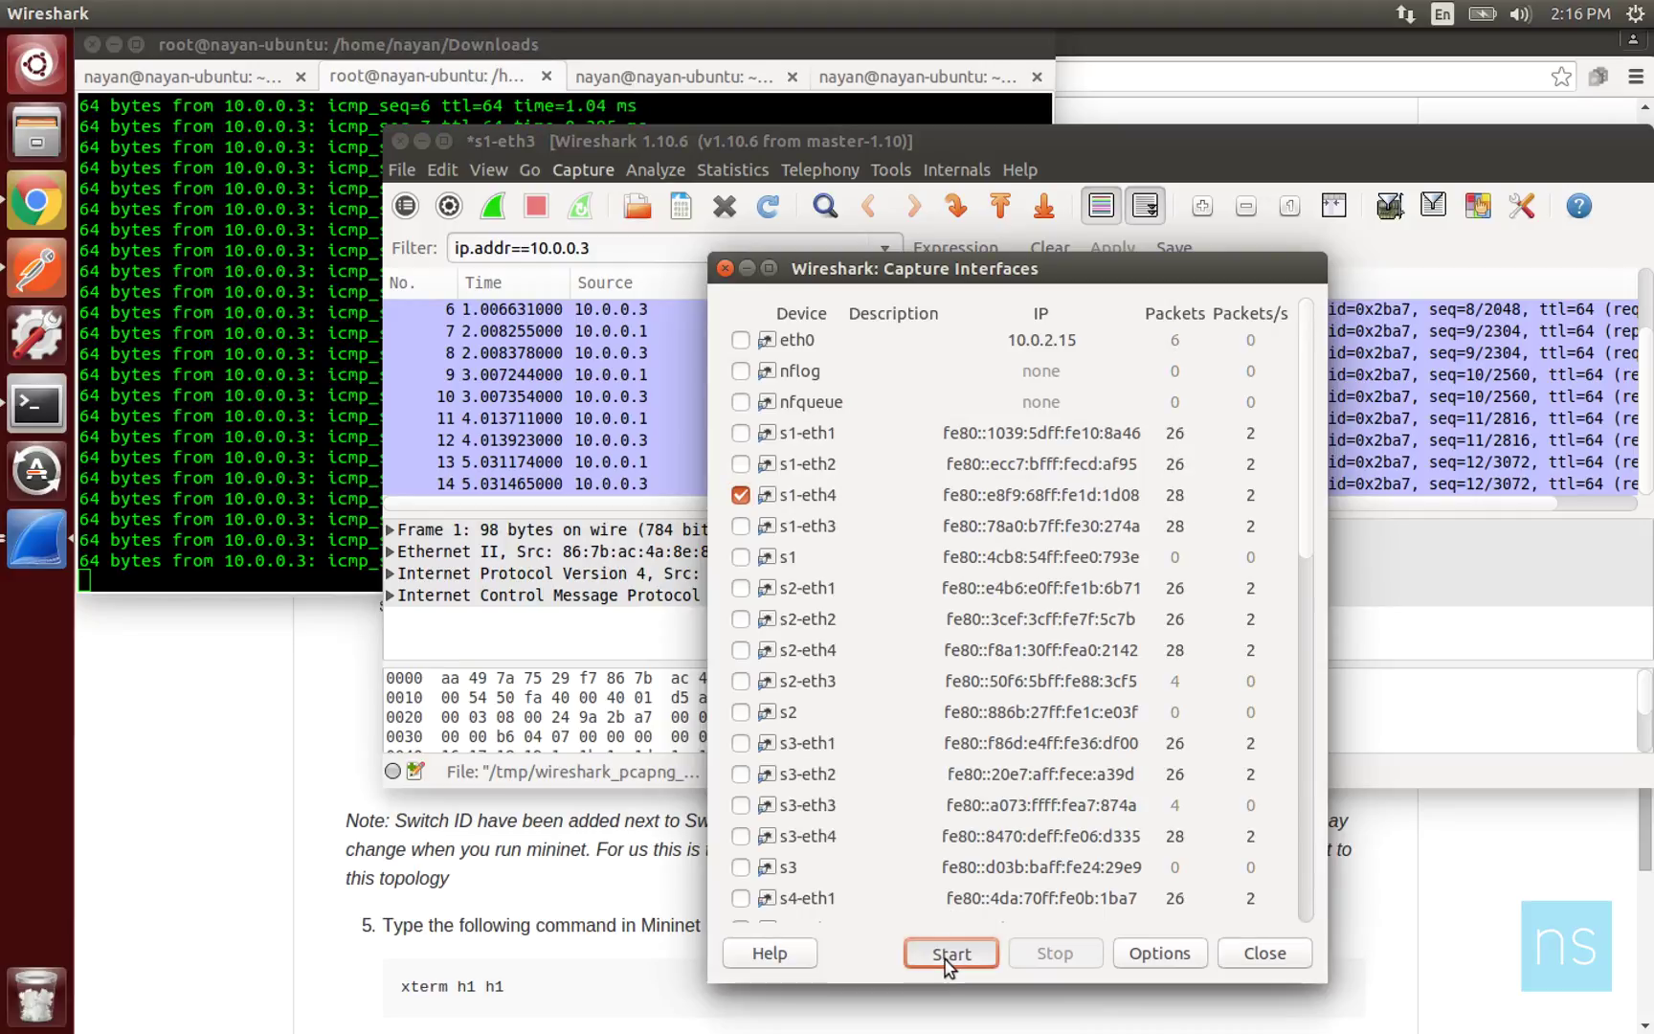
pyautogui.click(968, 563)
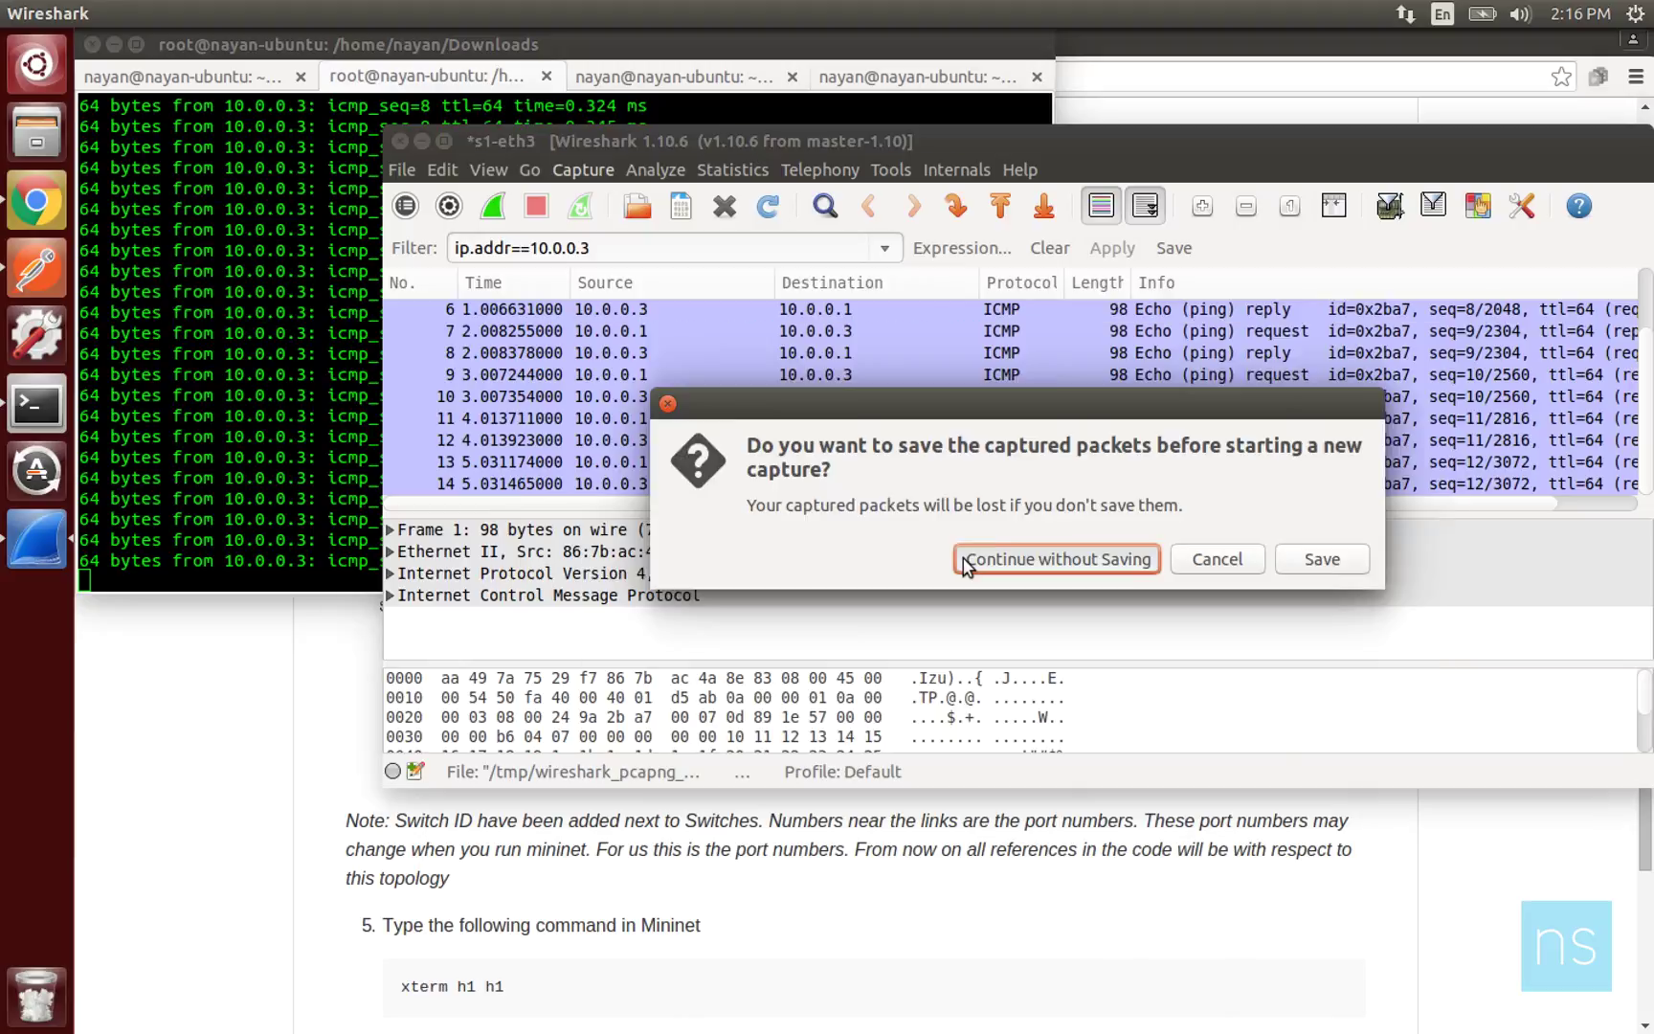